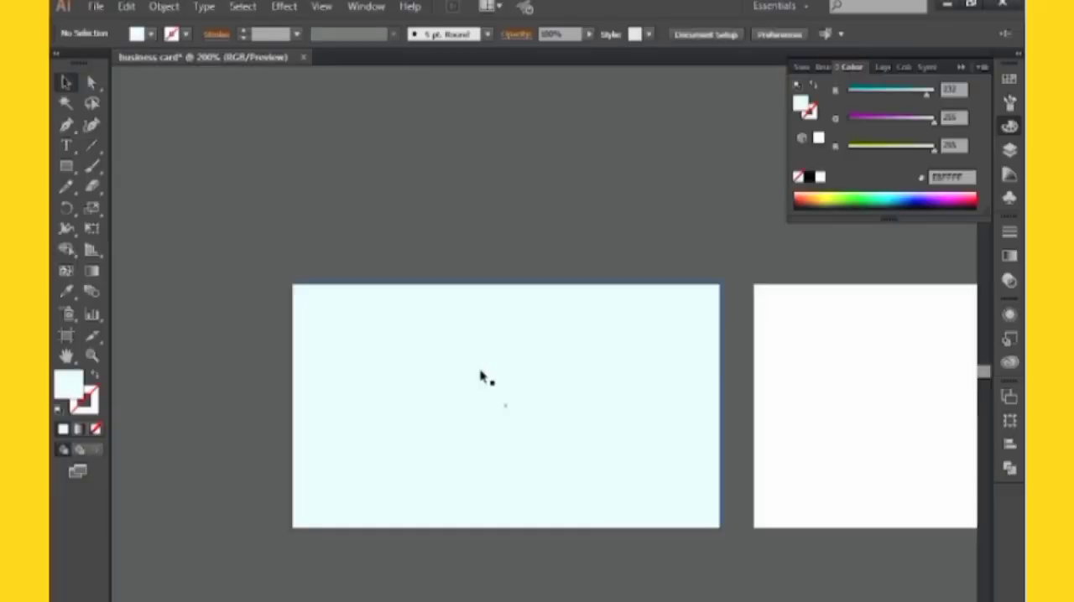
Lock the light cyan background rectangle on the first artboard so it stays fixed
left_click(484, 378)
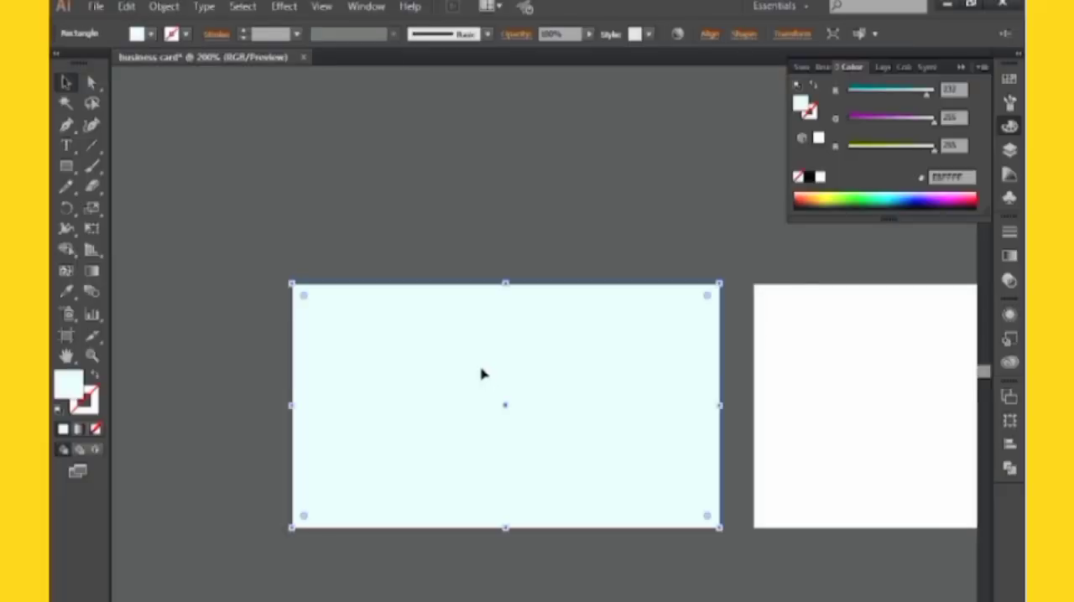
key("ctrl+2")
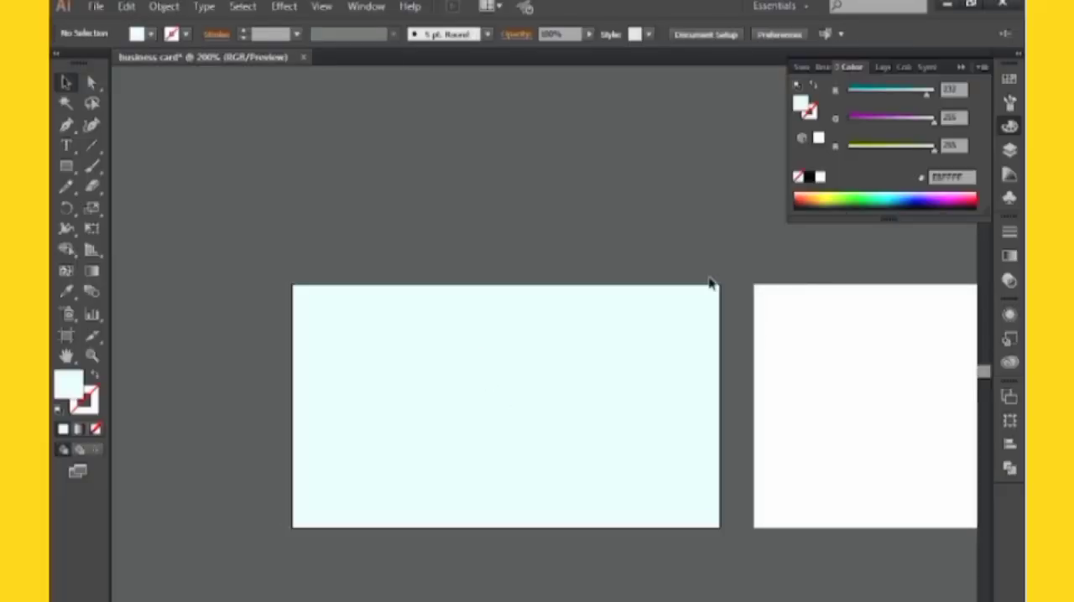
left_click(959, 68)
Draw a long, shallow rectangle near the card's bottom, spanning about 63% of its width and ending at the right edge
left_click_drag(705, 314, 708, 255)
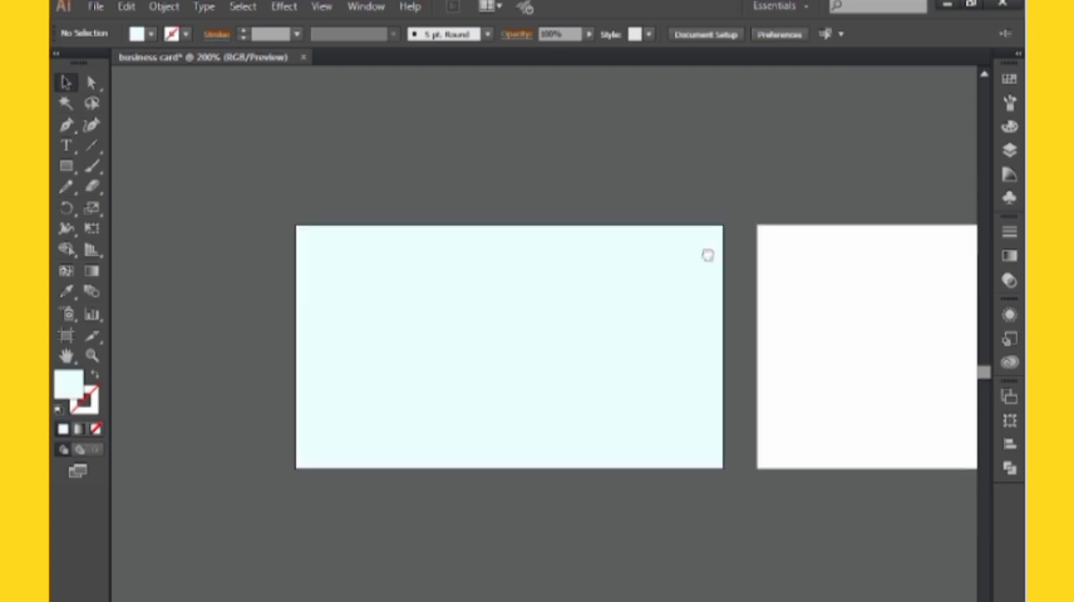
left_click(65, 167)
key("ctrl+plus")
key("ctrl+plus")
key("ctrl+plus")
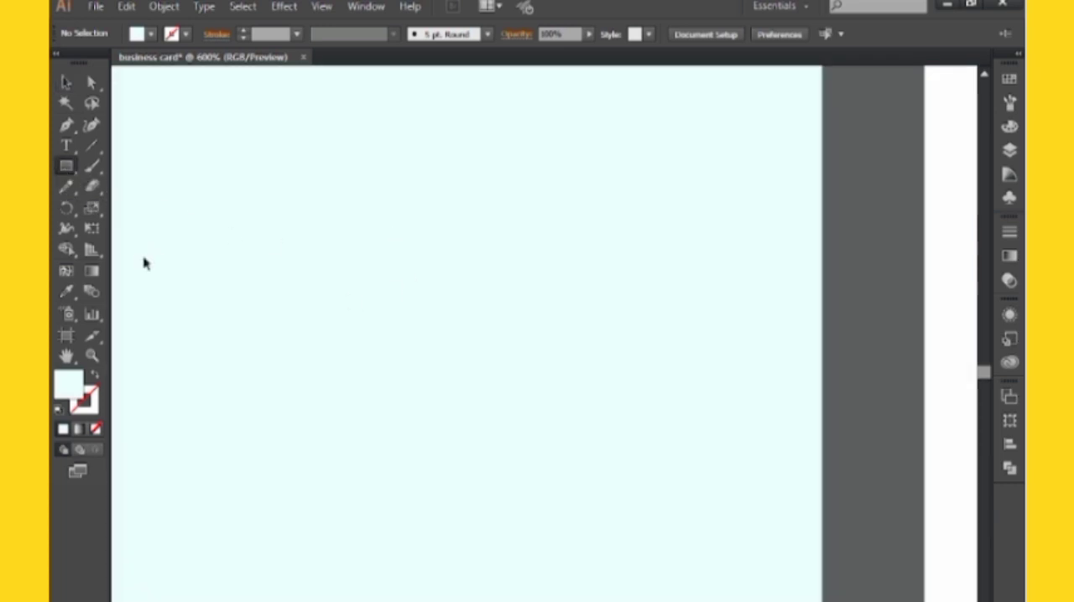
key("ctrl+minus")
key("ctrl+minus")
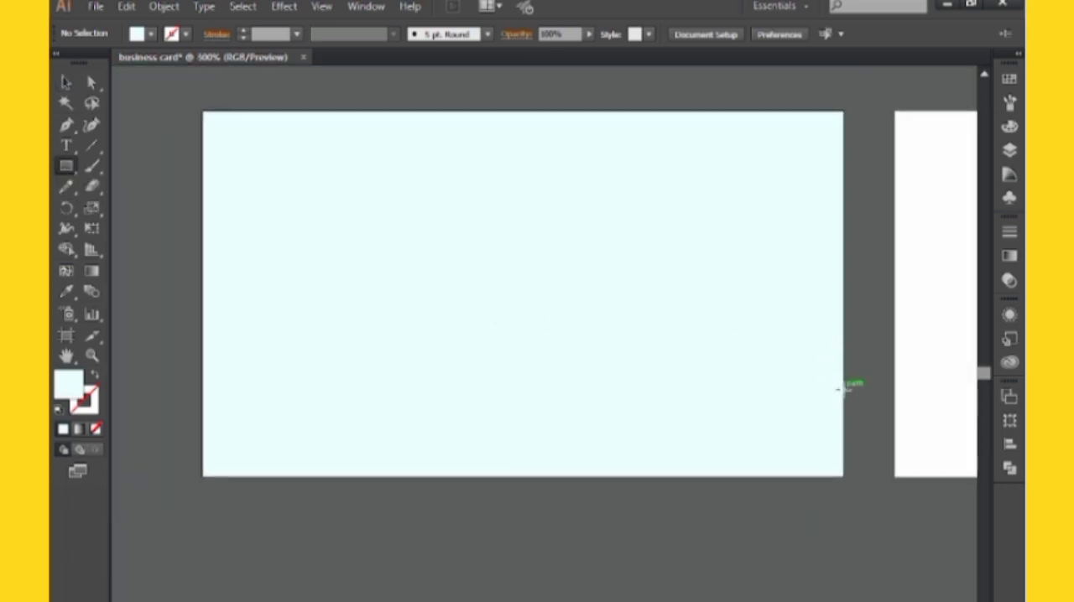
left_click_drag(843, 389, 437, 433)
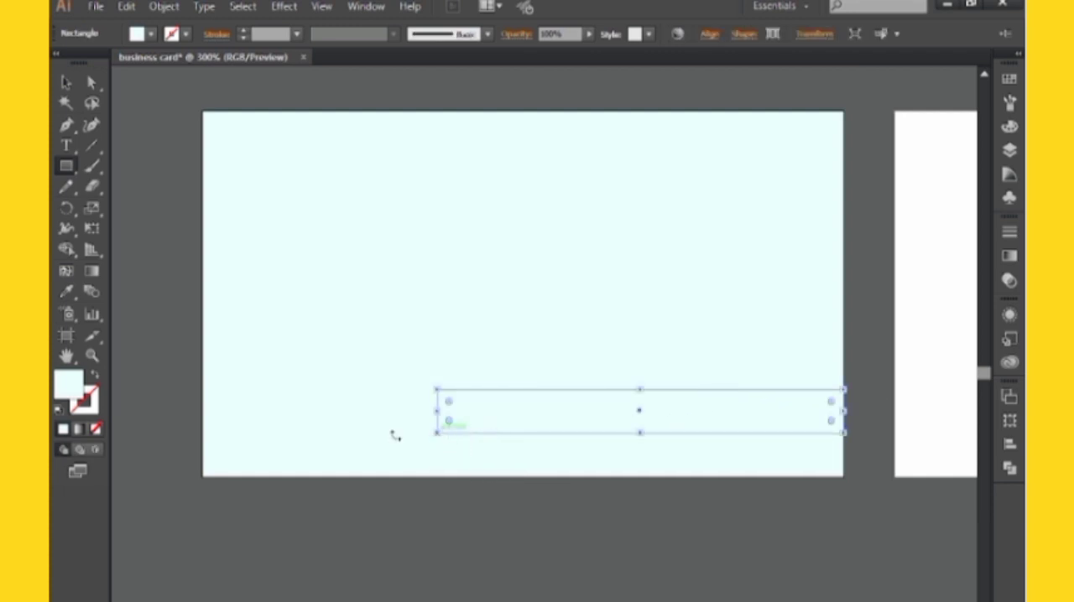
Fill the long rectangle with black and deselect it
left_click(1010, 81)
left_click(811, 166)
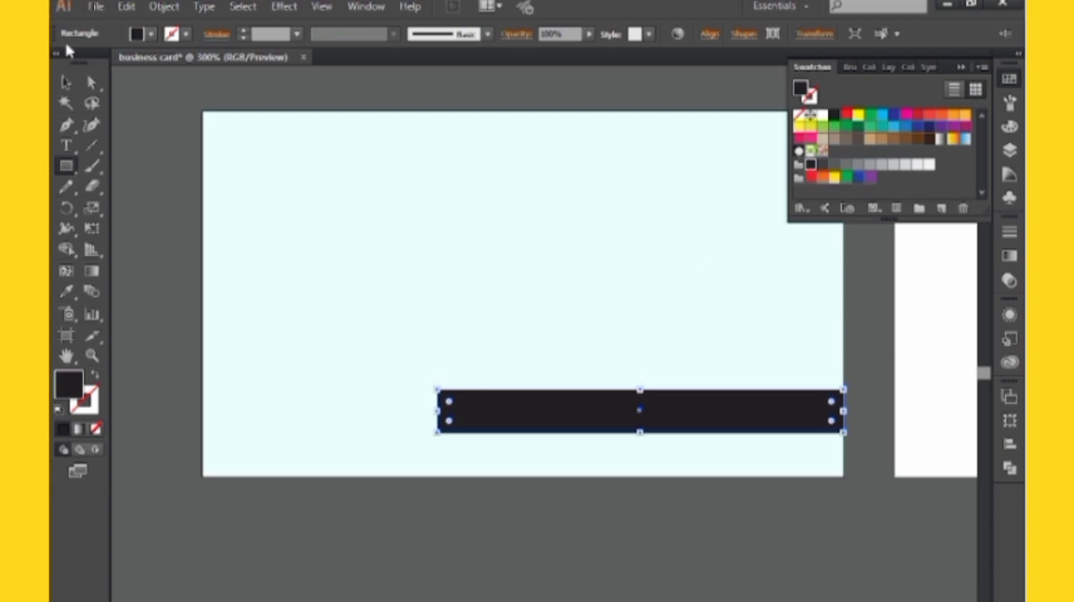
left_click(66, 82)
left_click(160, 101)
left_click(961, 67)
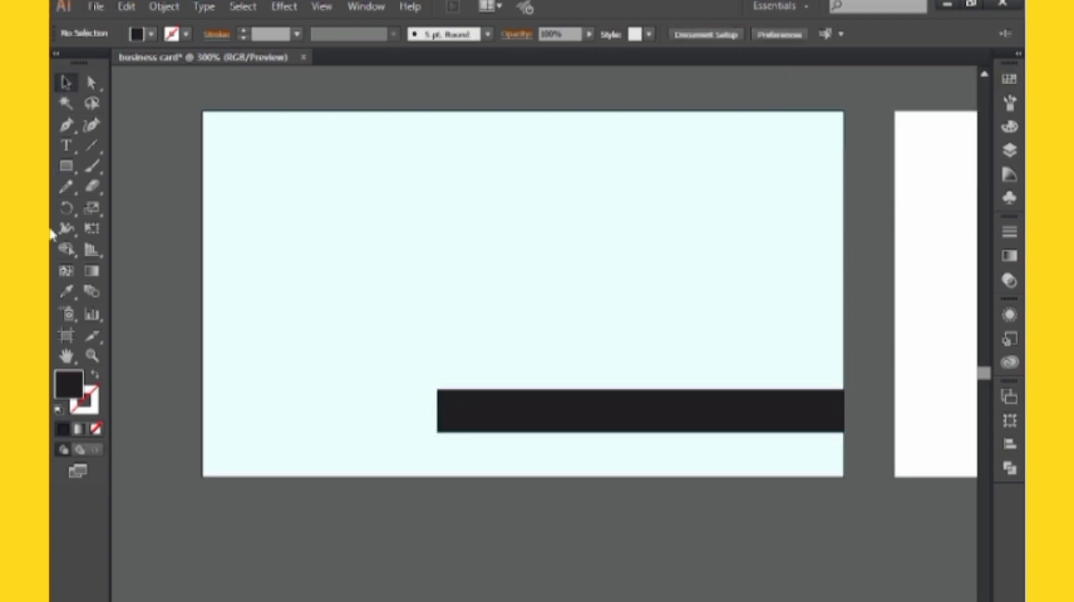
Draw a shorter black bar of equal height from the card's left edge, leaving a gap before the long bar
left_click(67, 166)
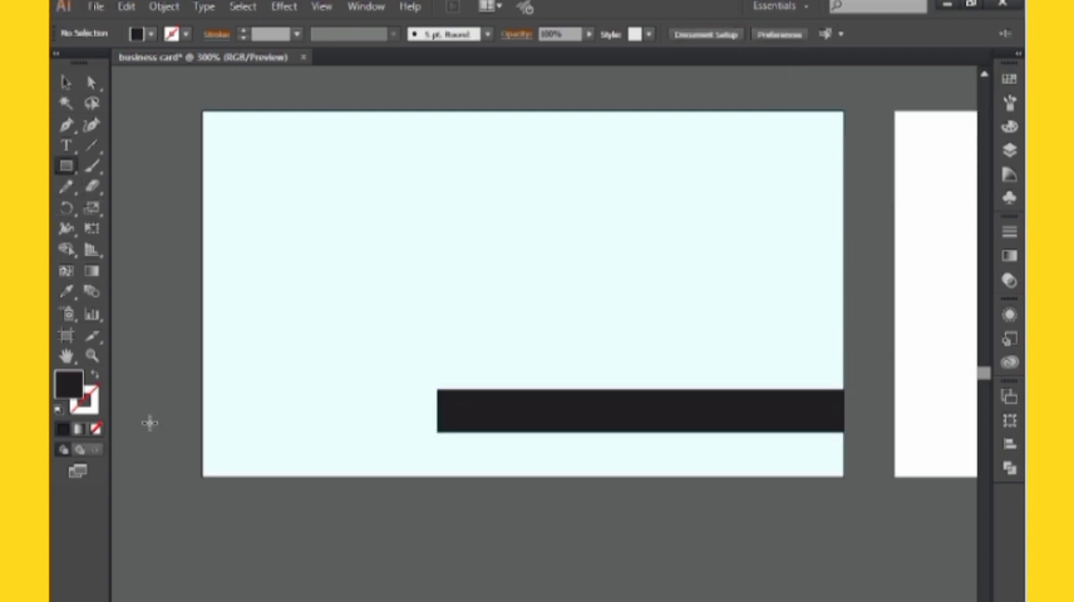
left_click_drag(203, 389, 390, 433)
left_click(64, 83)
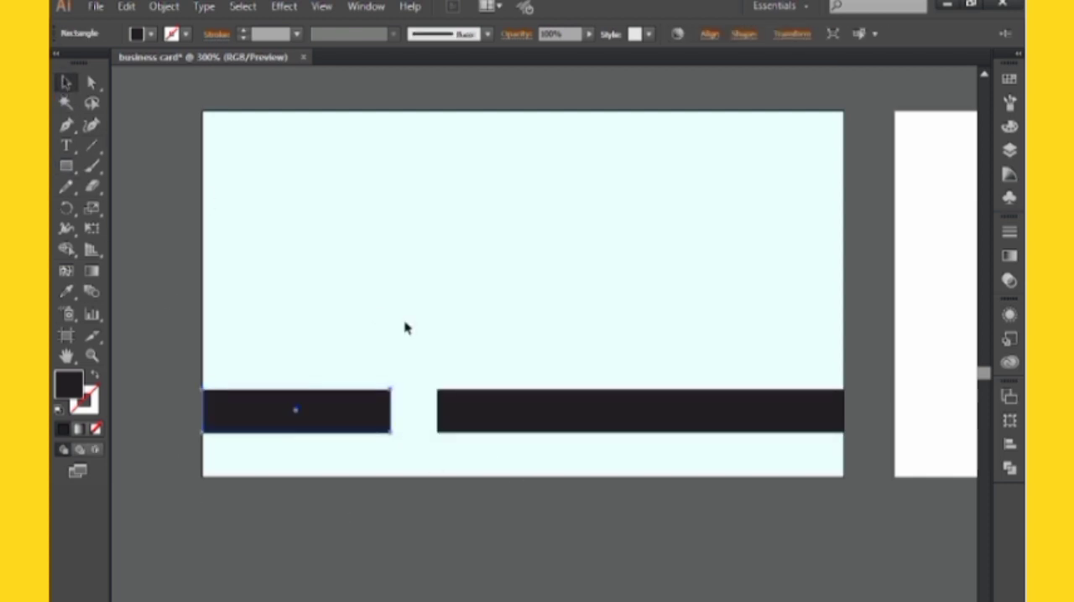
left_click(406, 326)
Draw a closed black shape with the Pen tool, curving from the card's left edge down to the left bar's top edge
key("ctrl+plus")
key("ctrl+minus")
left_click_drag(324, 332, 439, 292)
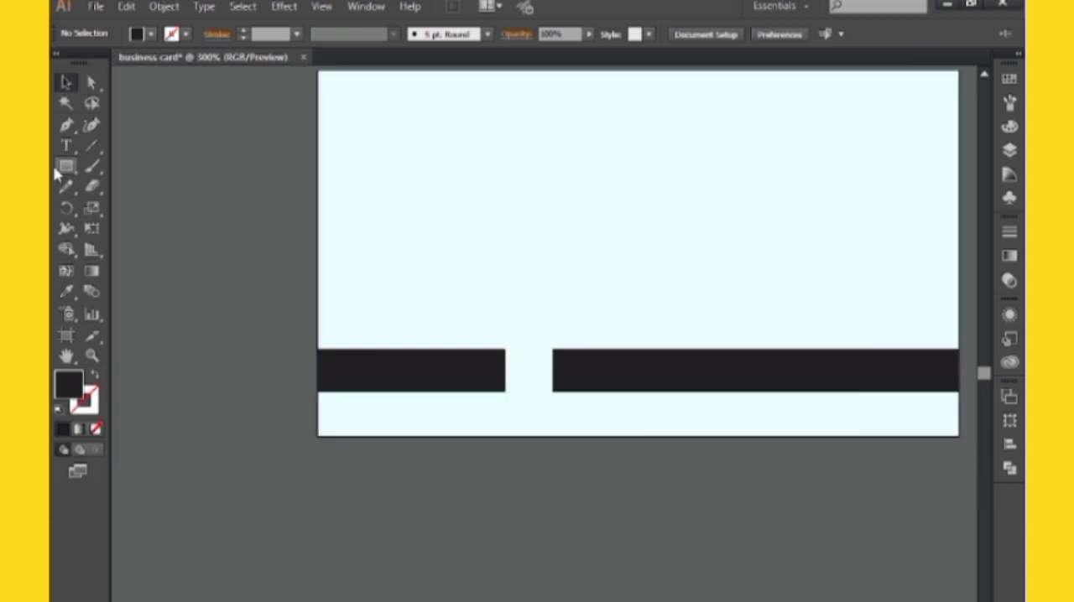
left_click(68, 128)
key("ctrl+plus")
key("ctrl+plus")
left_click_drag(119, 200, 279, 237)
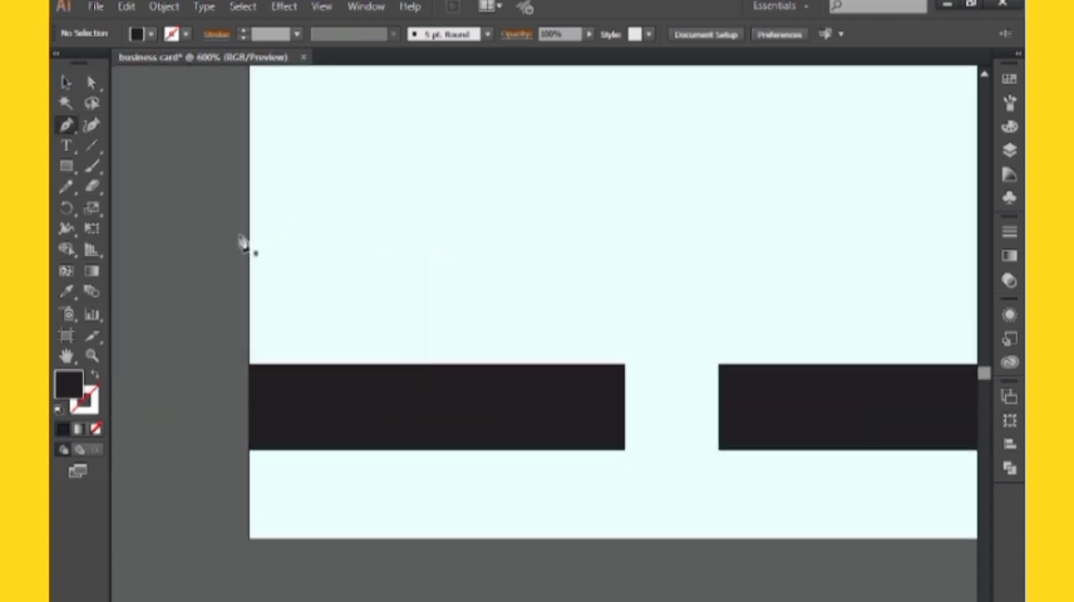
left_click(249, 228)
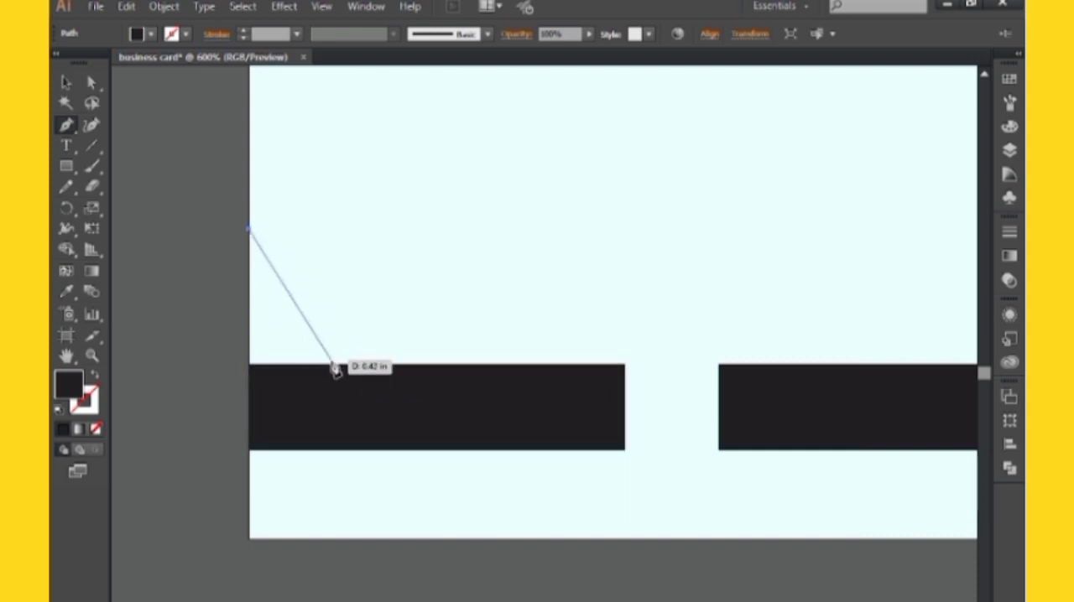
left_click_drag(335, 363, 371, 365)
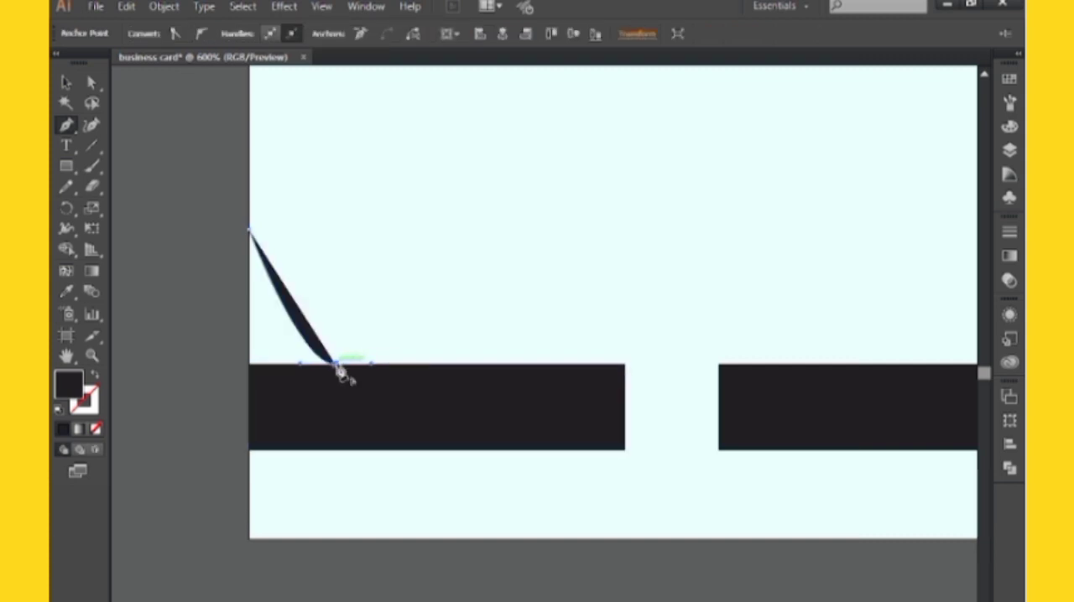
left_click(335, 364)
left_click(249, 365)
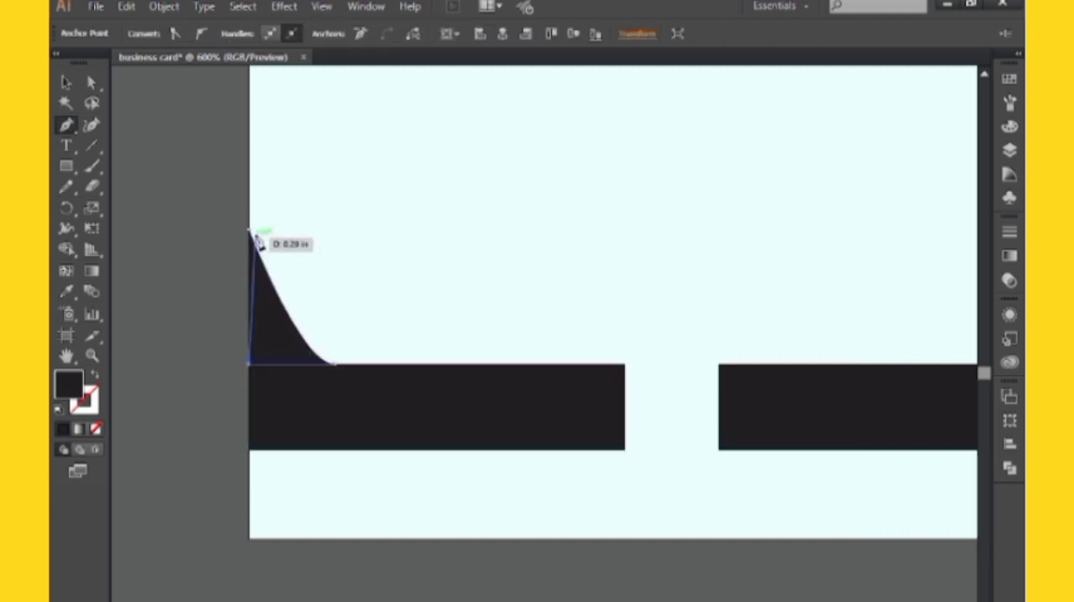
left_click(249, 230)
left_click(66, 82)
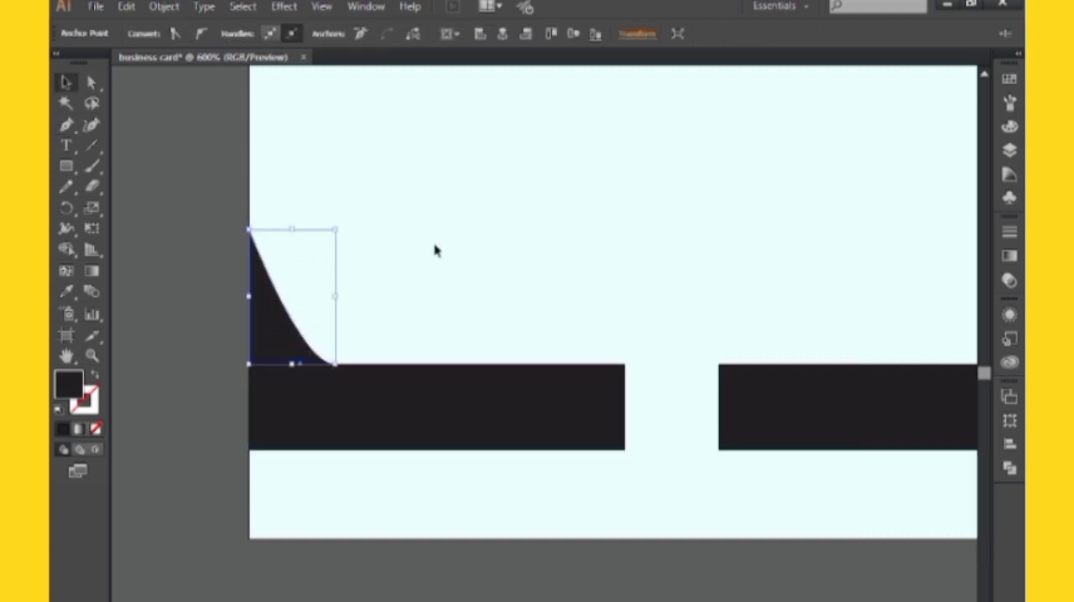
Unite the curved shape and the left bar into a single shape
left_click_drag(433, 247, 283, 483)
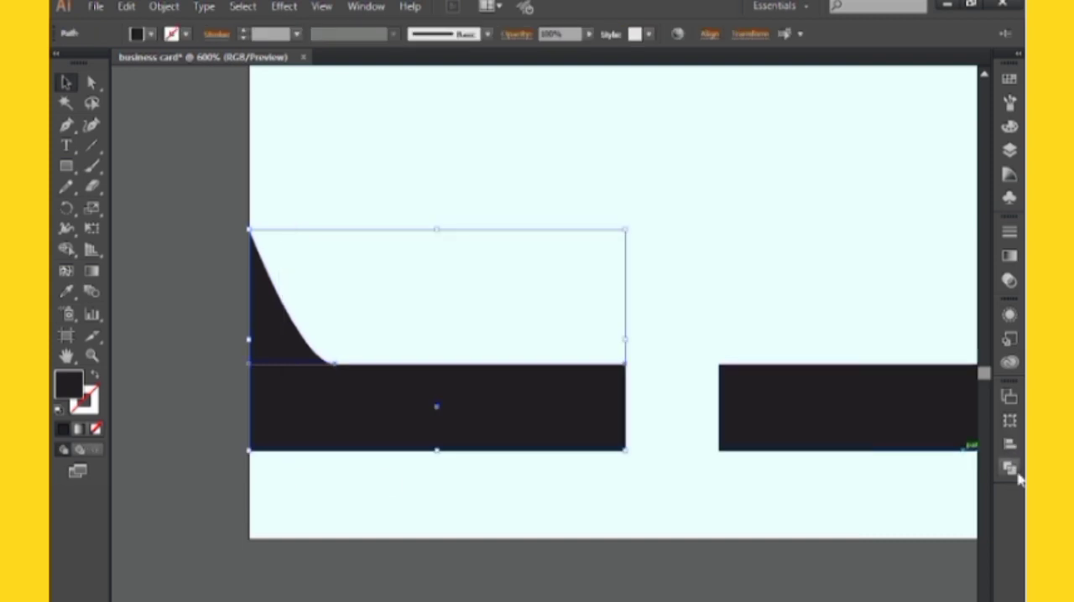
left_click(1009, 468)
left_click(811, 421)
left_click(651, 323)
left_click_drag(651, 323, 671, 276)
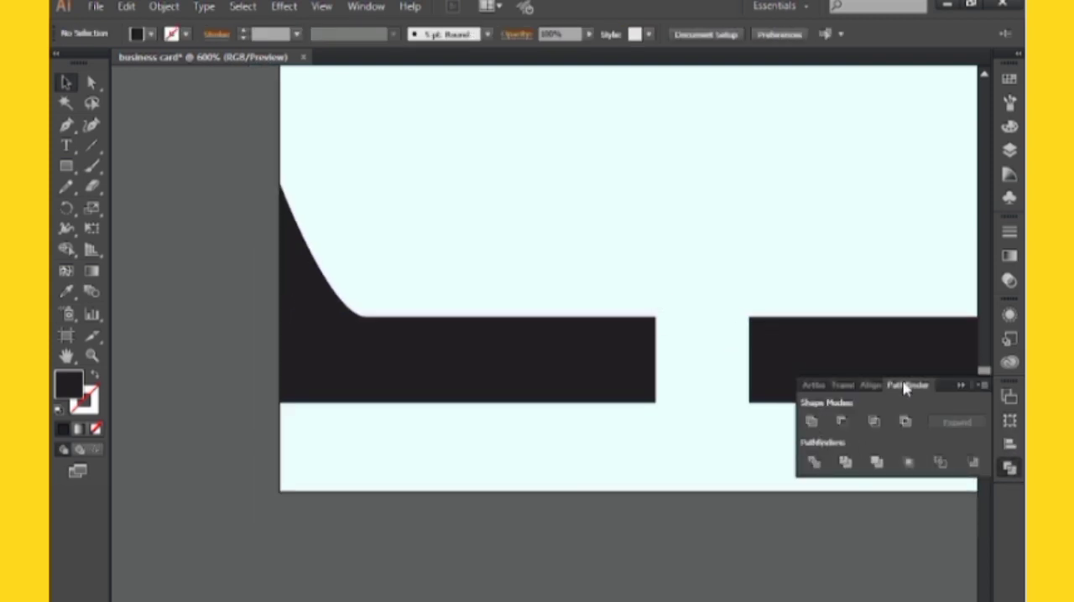
left_click(960, 385)
Draw a thin black strip along the card's bottom edge, from the left edge to just short of the right bar's start
left_click_drag(731, 417, 734, 417)
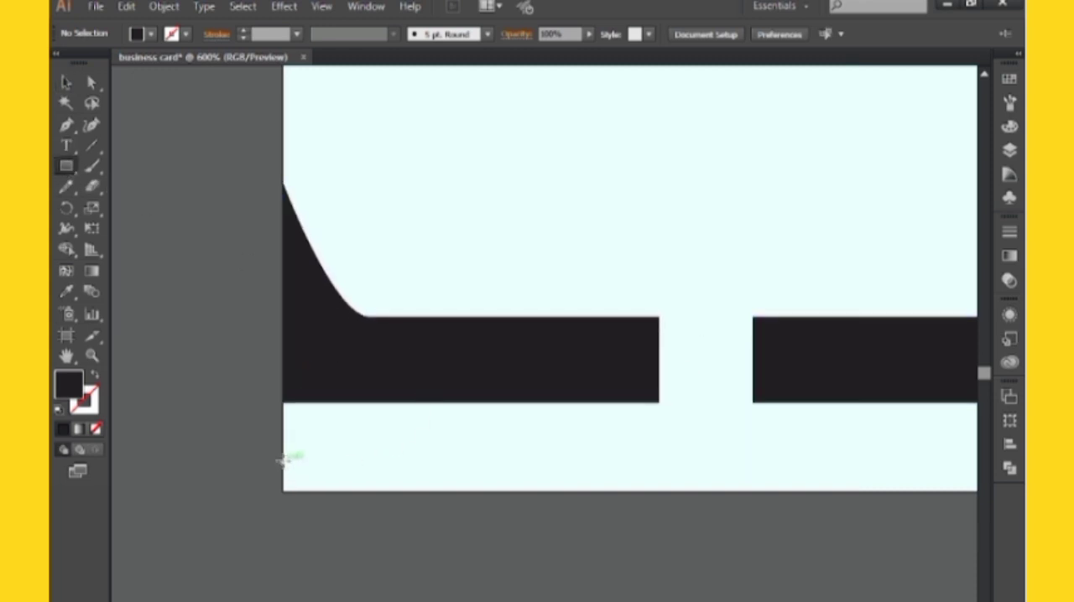
left_click_drag(283, 472, 745, 490)
left_click(67, 87)
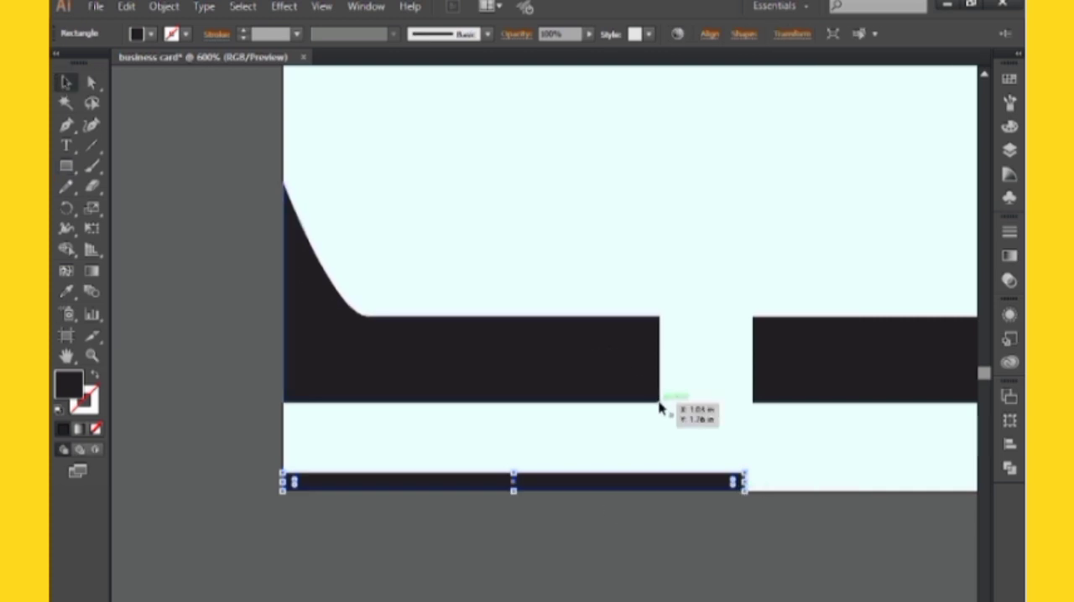
Slant the left bar's right end by nudging its lower-right anchor point to the right
key("a")
left_click(659, 404)
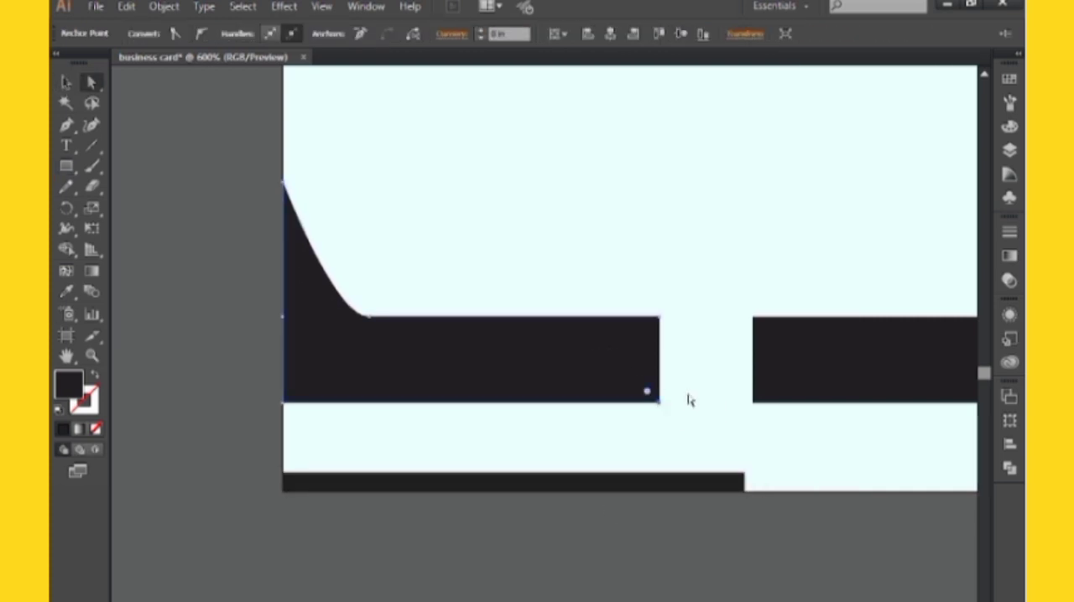
key("Right")
key("Right")
key("Right")
key("Right")
key("Right")
Slant the right bar's left end to match by nudging its lower-left anchor point to the right
left_click(752, 403)
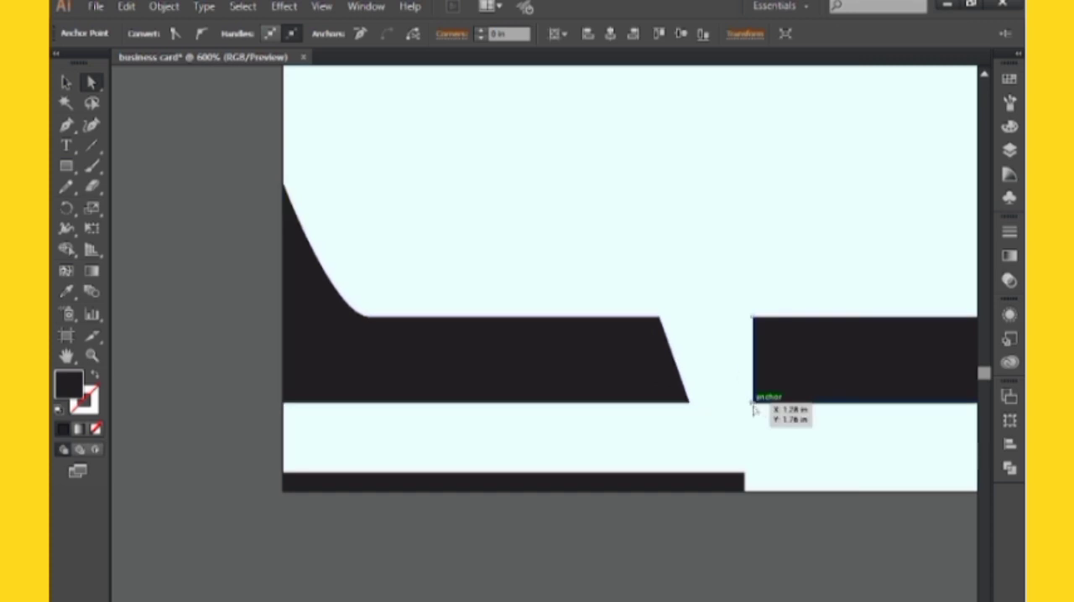
key("Right")
key("Right")
key("Right")
key("Right")
key("Right")
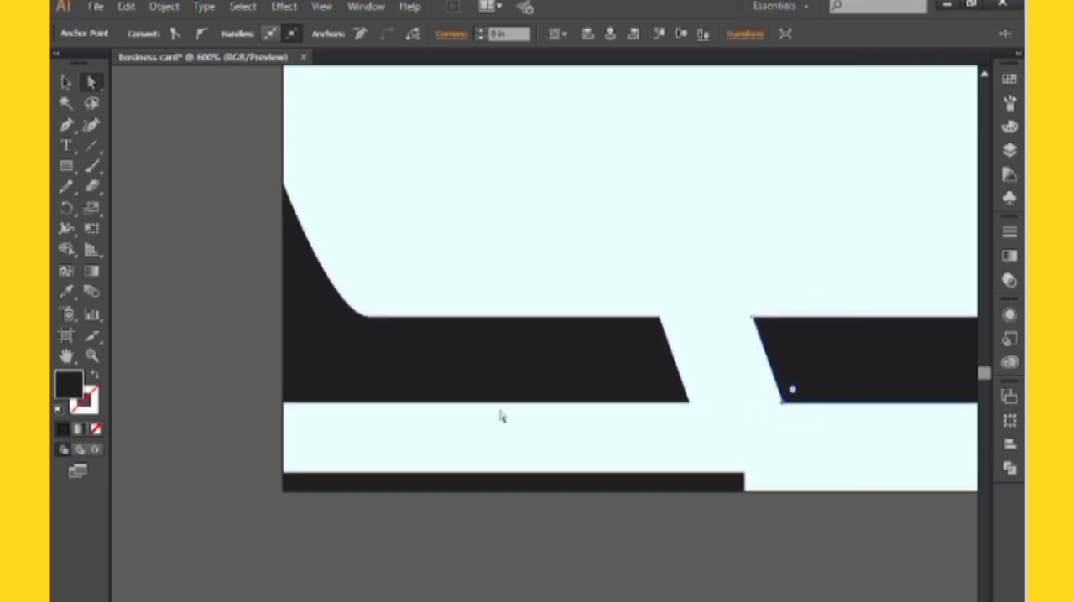
Draw a narrow vertical black rectangle in the gap between the bars, reaching down to the bottom strip
left_click(66, 165)
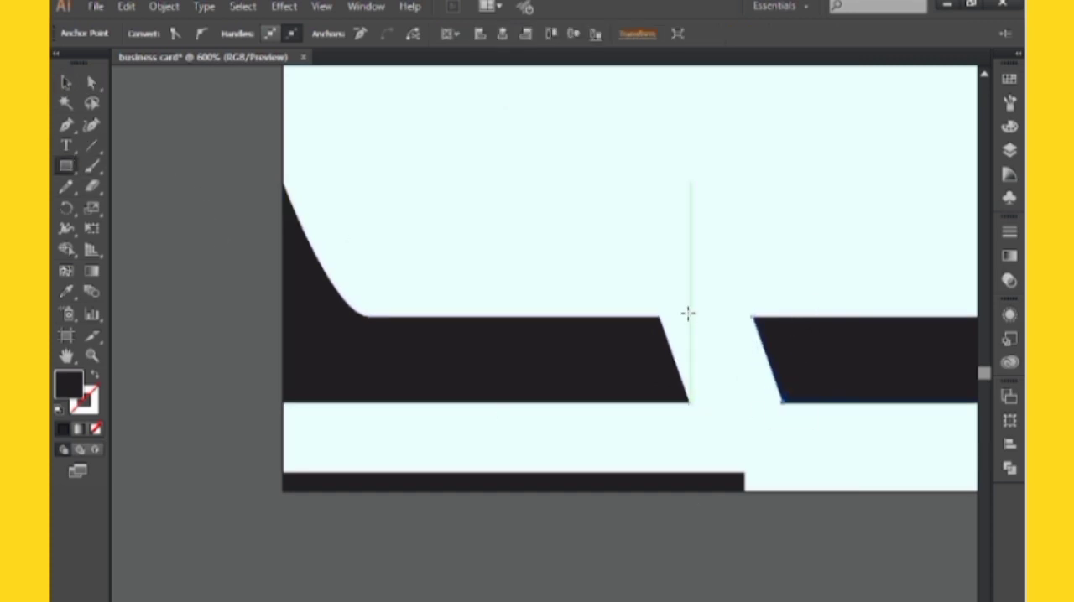
left_click_drag(688, 313, 703, 474)
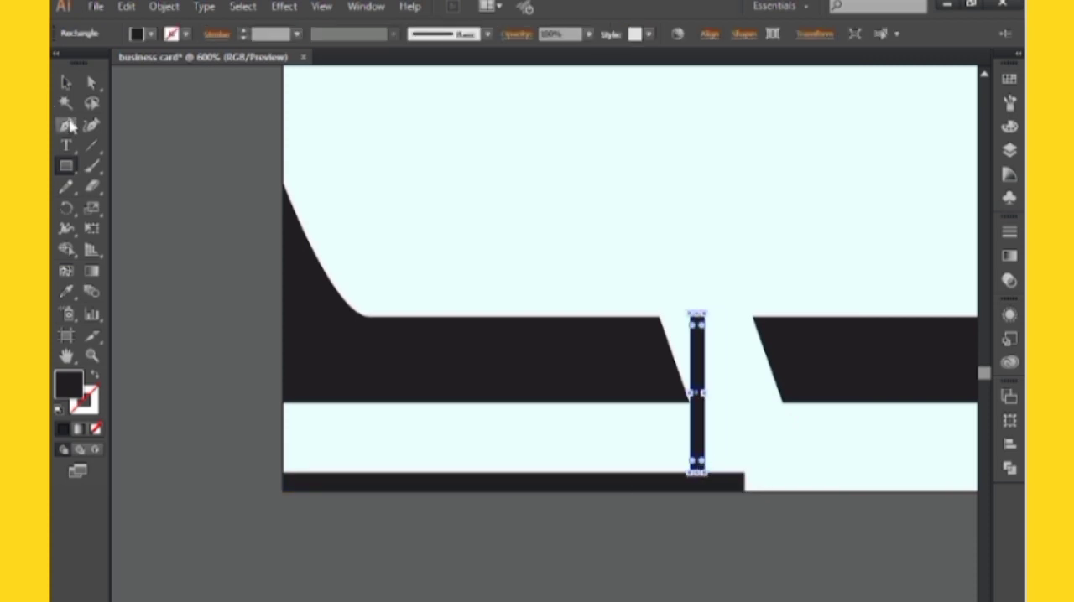
key("v")
Rotate the narrow vertical rectangle counterclockwise to roughly match the slant of the bar ends
key("ctrl+plus")
key("ctrl+plus")
left_click_drag(794, 293, 515, 206)
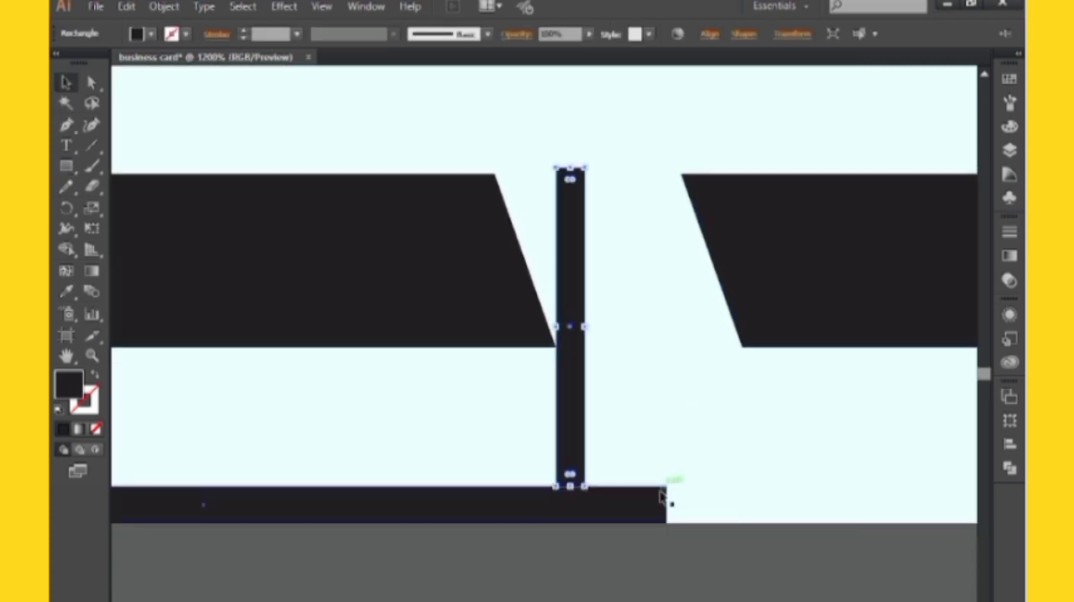
left_click_drag(590, 490, 629, 480)
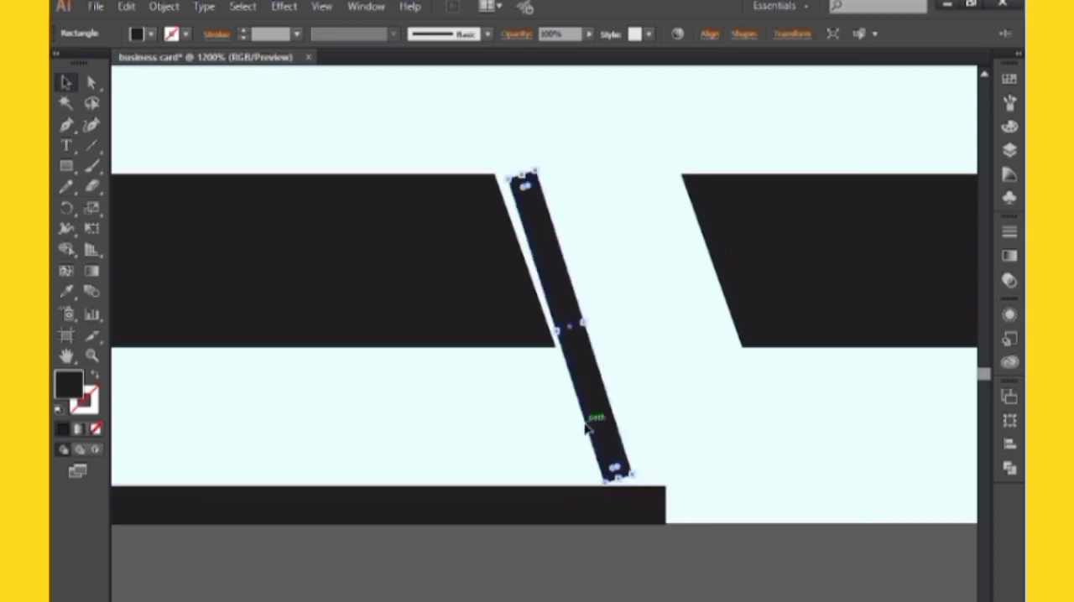
Move the slanted rectangle onto the bottom strip's right end and lengthen it upward past the bars' top edge
mouse_move(594, 425)
left_mouse_down()
mouse_move(616, 450)
mouse_move(612, 430)
left_mouse_up()
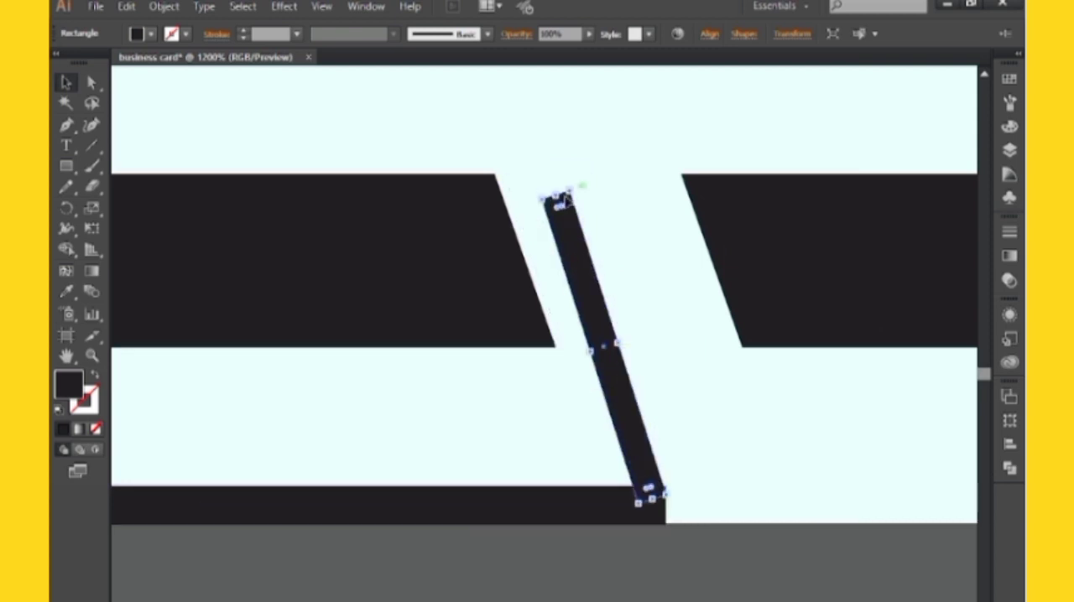
left_click_drag(558, 186, 553, 147)
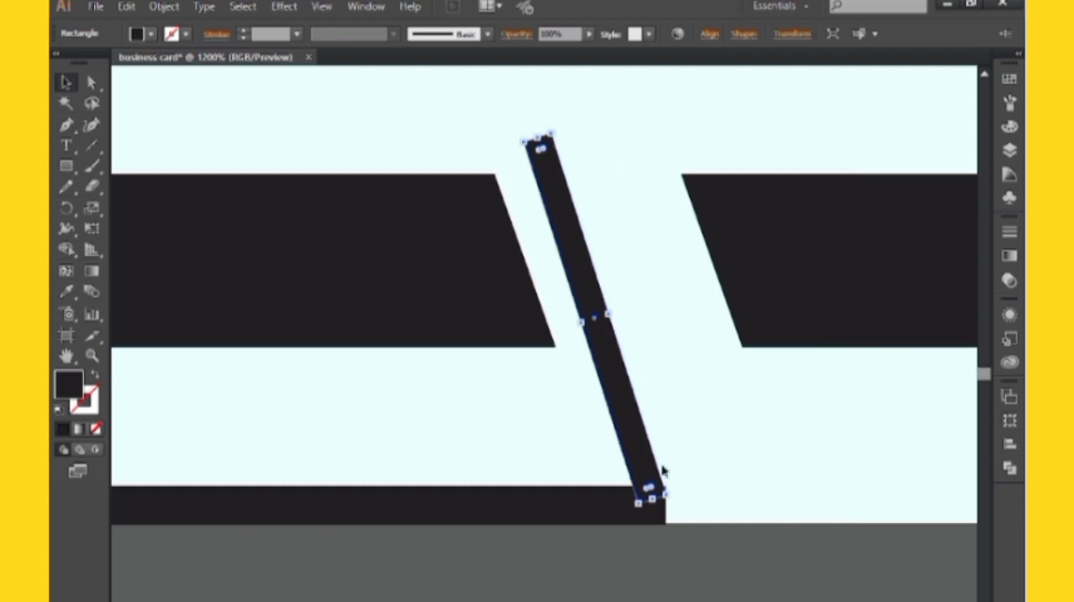
key("ctrl+minus")
key("ctrl+minus")
left_click_drag(620, 437, 801, 398)
left_click(572, 498)
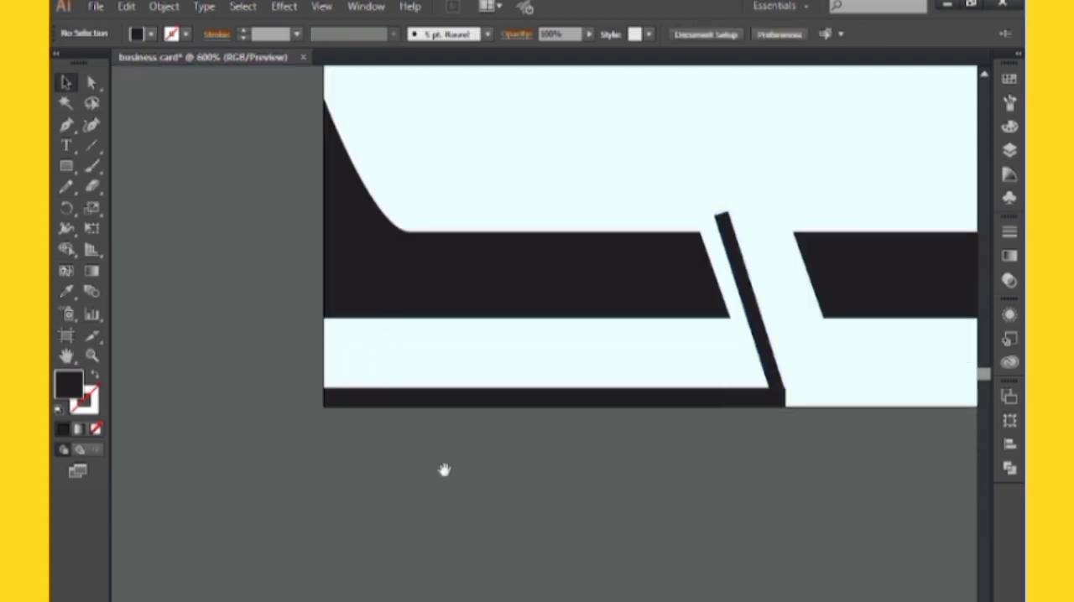
Draw a small curved black corner shape with the Pen tool where the bottom strip meets the card's left edge
left_click_drag(444, 470, 491, 472)
key("ctrl+plus")
key("ctrl+plus")
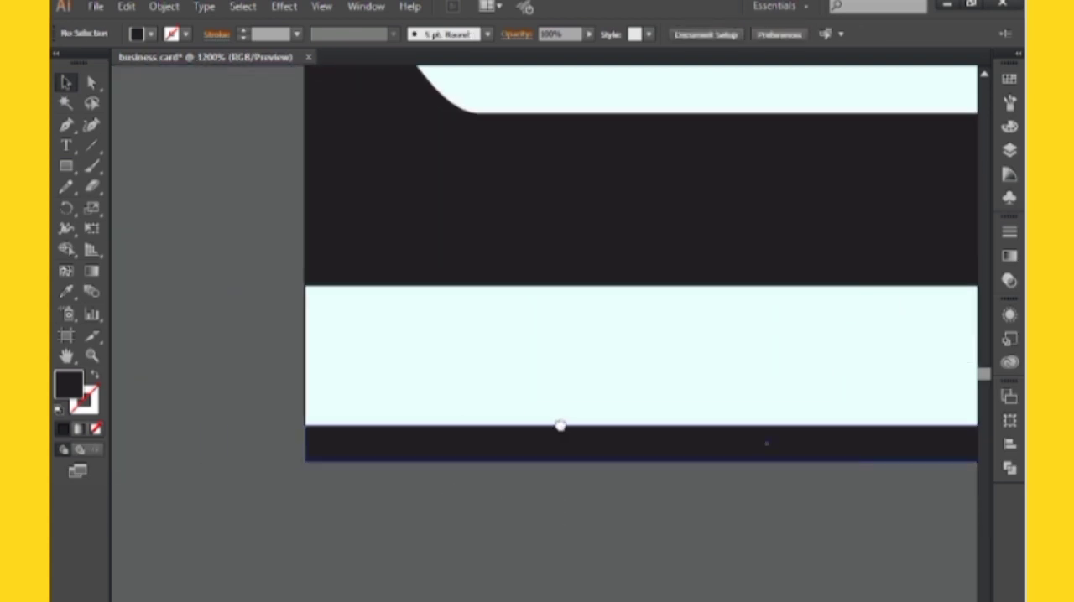
left_click(66, 125)
left_click(303, 374)
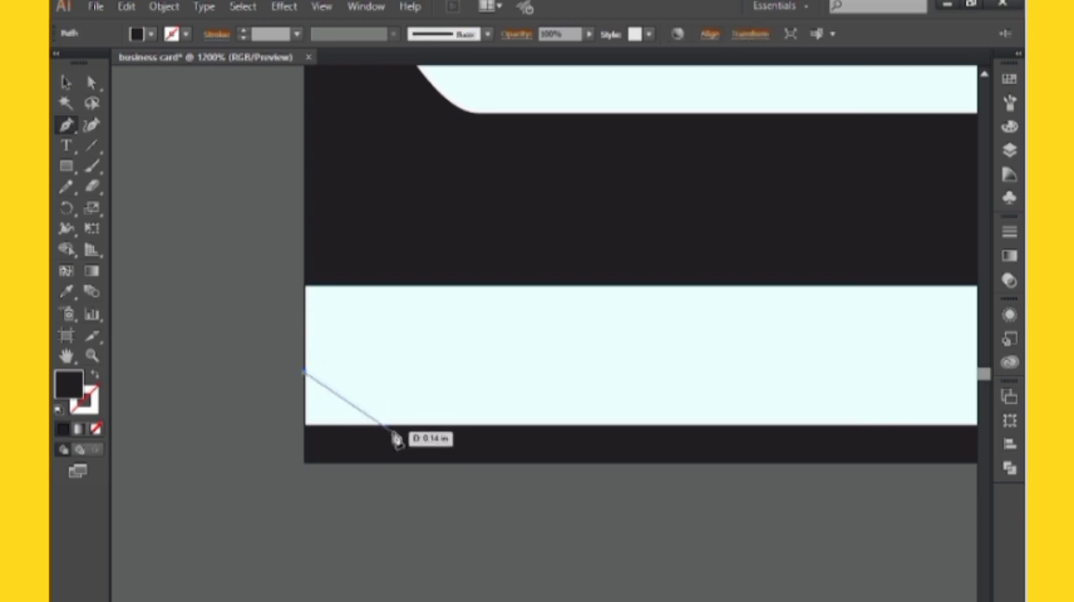
left_click_drag(402, 425, 502, 424)
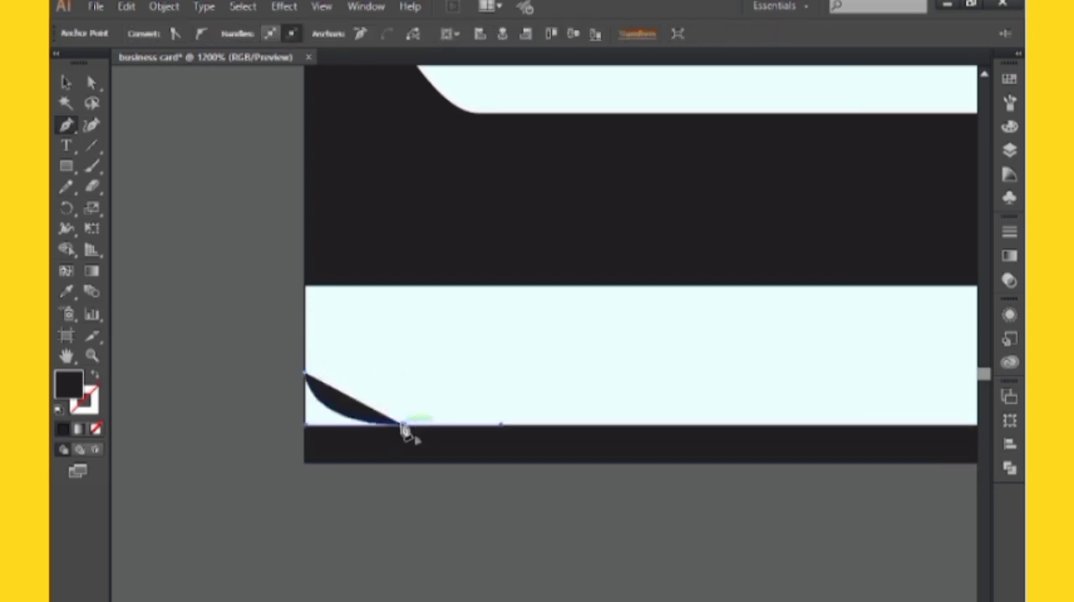
left_click(403, 427)
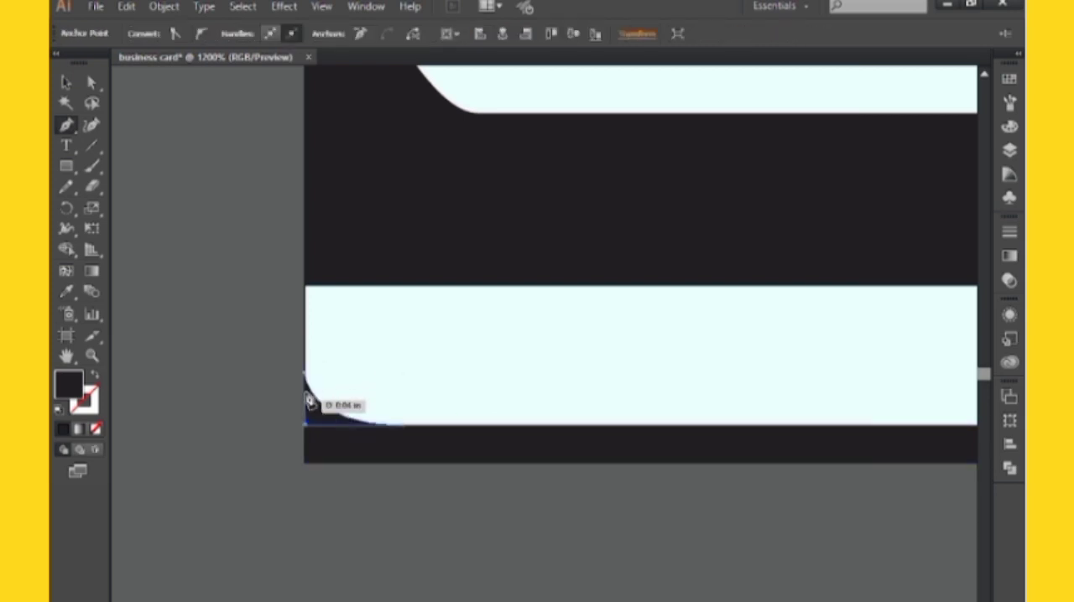
left_click(305, 375)
left_click(70, 78)
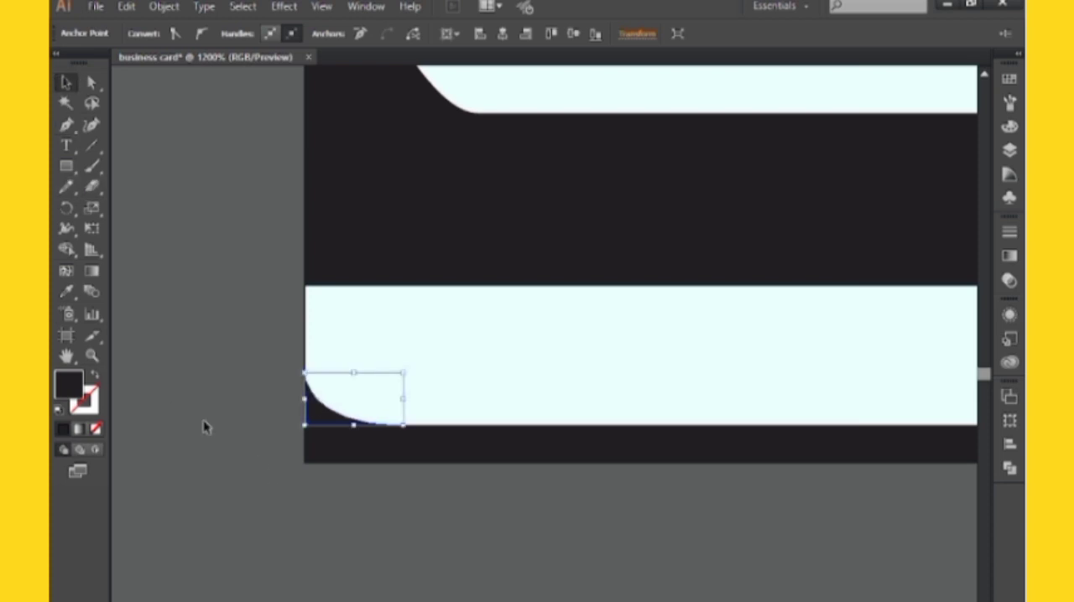
Unite the bottom strip, its curved corner shape and the slanted bar into a single black shape with Pathfinder
left_click(235, 491)
key("ctrl+minus")
key("ctrl+minus")
left_click_drag(400, 456, 354, 469)
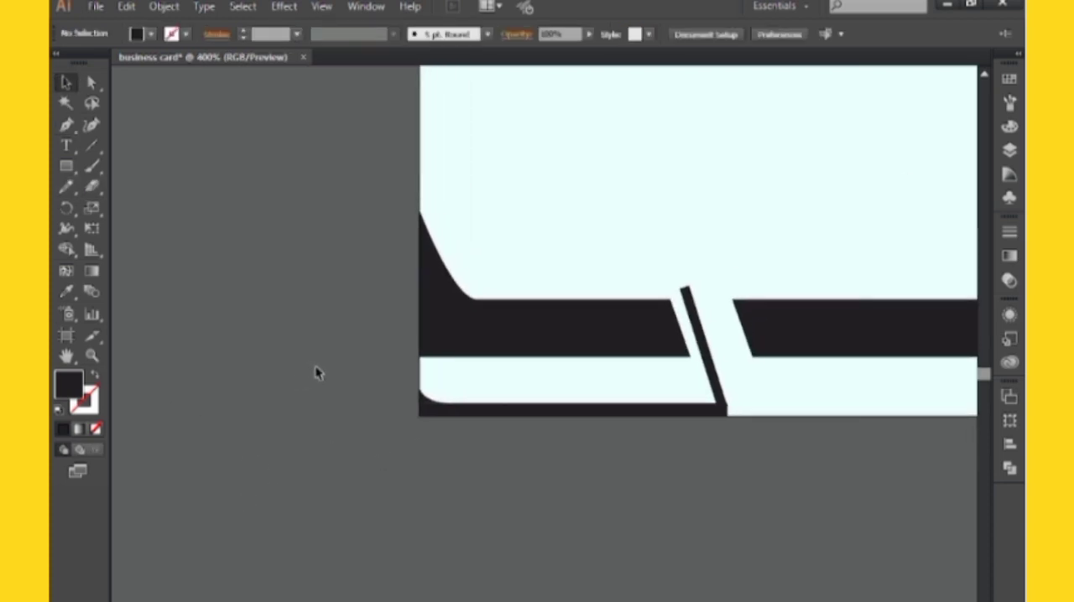
left_click_drag(552, 470, 757, 495)
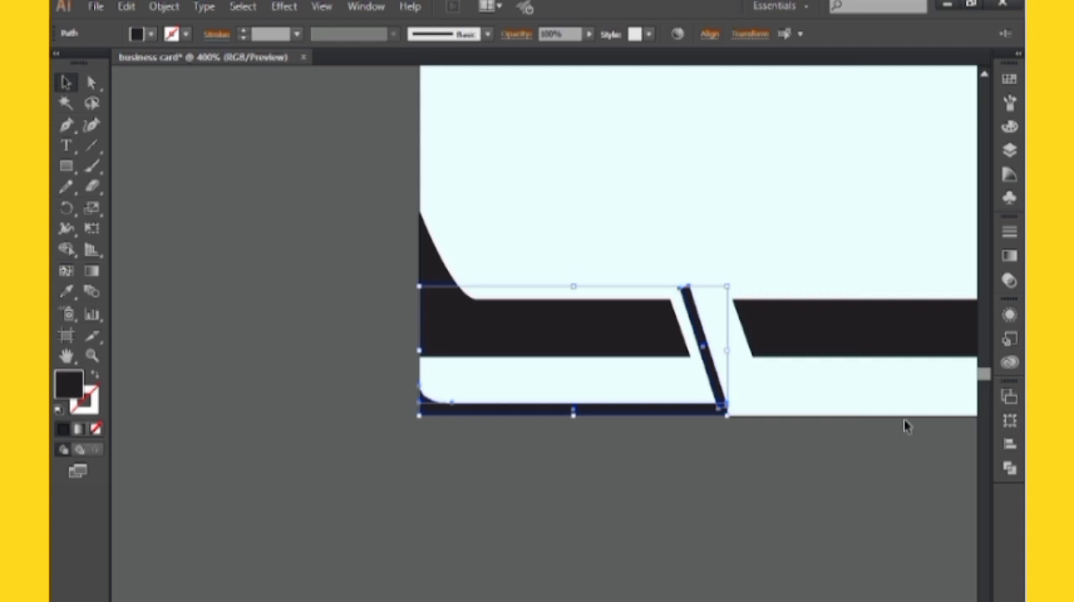
left_click(1010, 468)
left_click(663, 470)
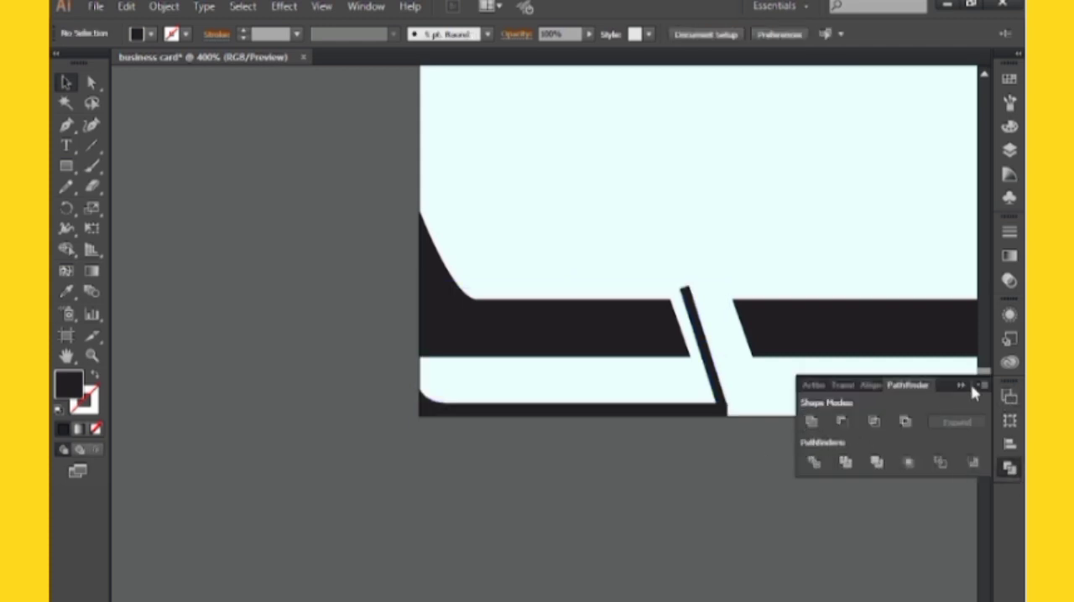
Slightly round the corners of the united shape where the slanted bar meets the bottom strip's right end
scroll(743, 454, "up", 1)
scroll(746, 444, "up", 2)
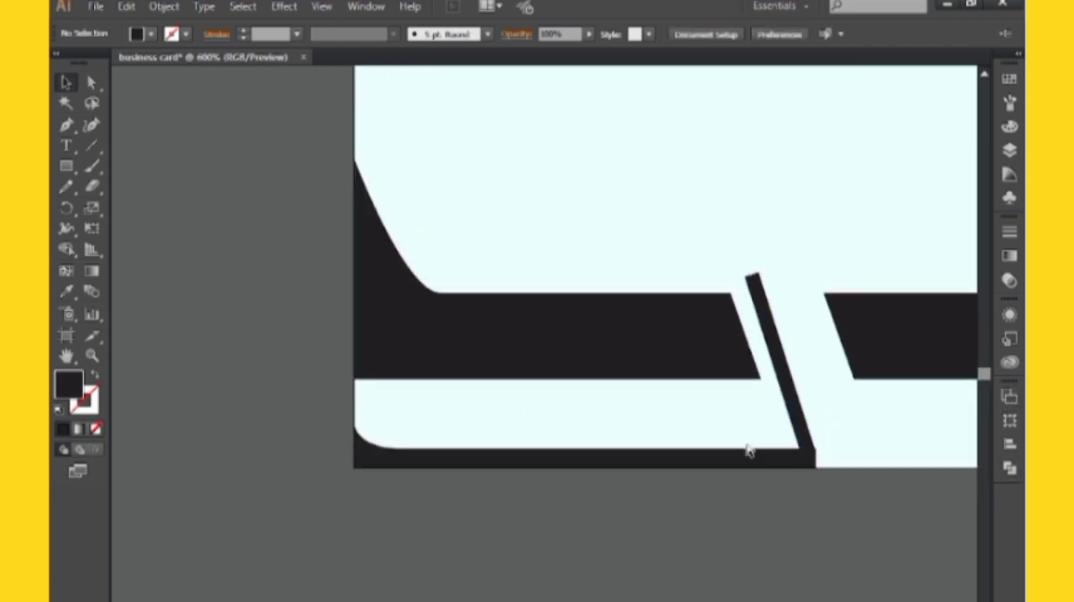
left_click(90, 83)
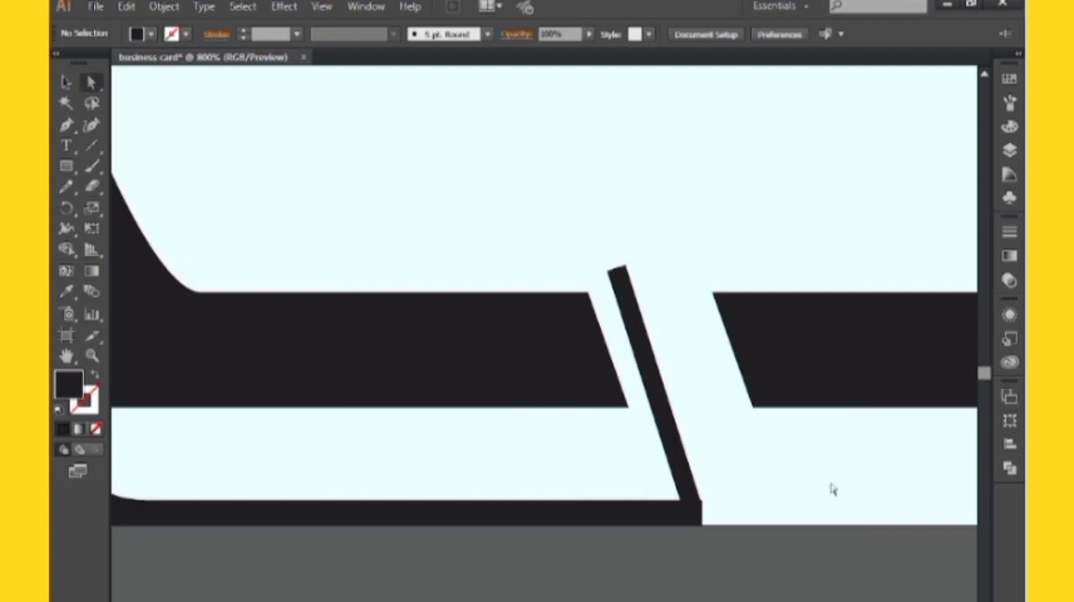
left_click_drag(794, 483, 639, 548)
left_click_drag(694, 515, 688, 544)
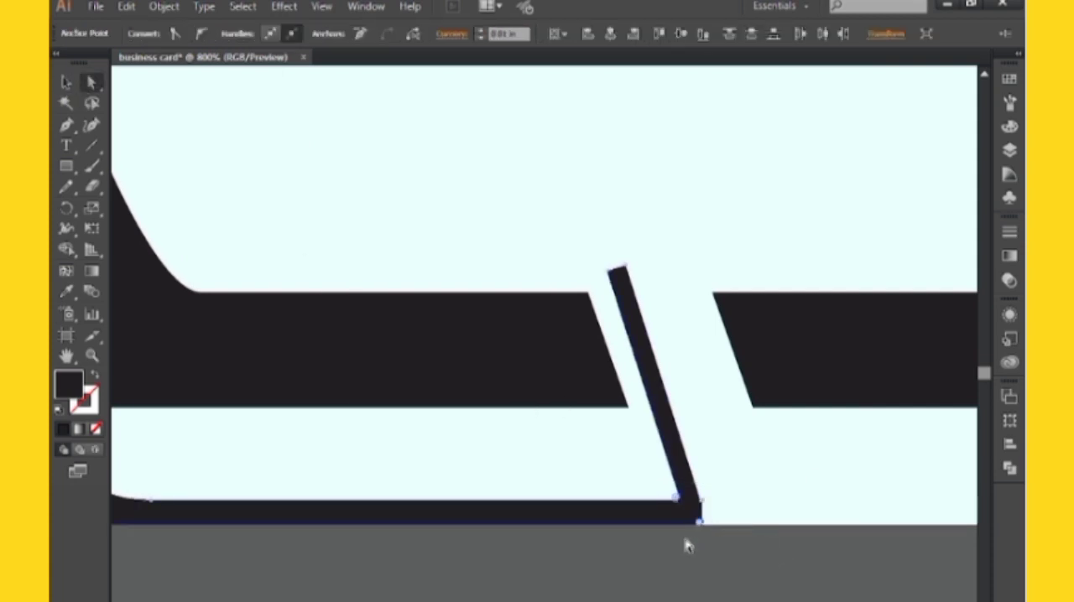
left_click(678, 554)
Fully round the two corner points at the top end of the slanted bar
left_click_drag(753, 408, 818, 449)
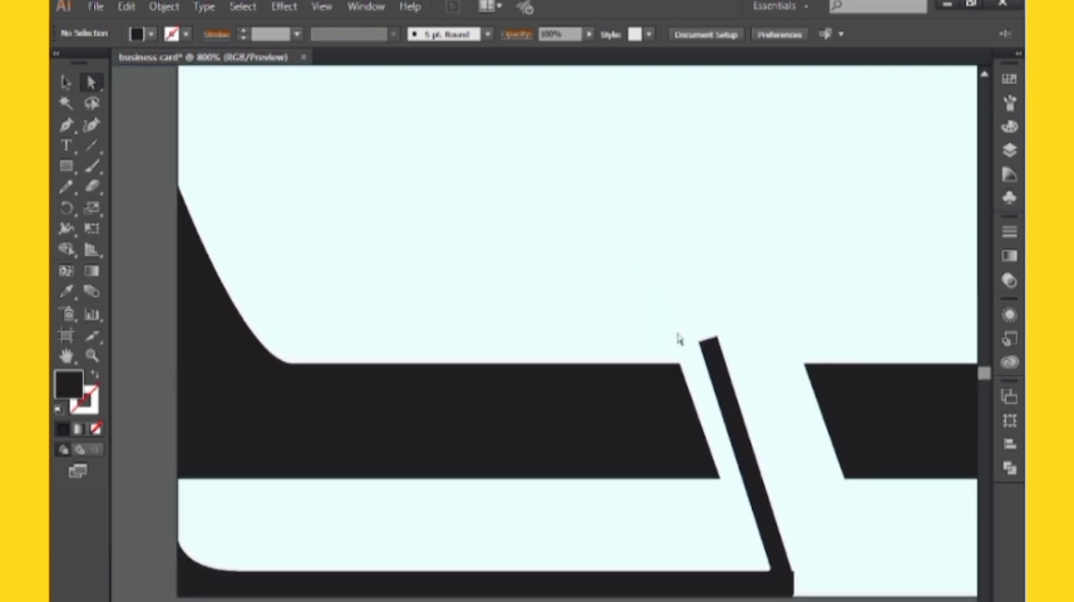
left_click_drag(742, 361, 740, 381)
left_click(751, 393)
left_click_drag(797, 564, 787, 407)
key("ctrl+minus")
key("ctrl+minus")
left_click_drag(738, 462, 669, 529)
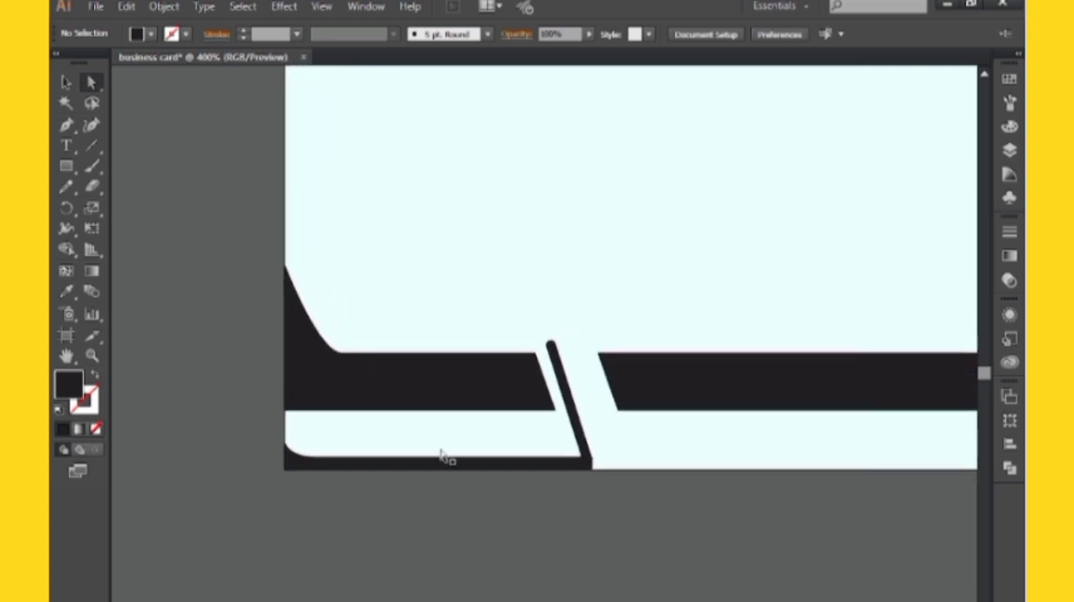
Stretch the right black bar leftward to narrow the gap, and widen the united strip shape so its slanted bar sits centred between the bars
left_click(65, 81)
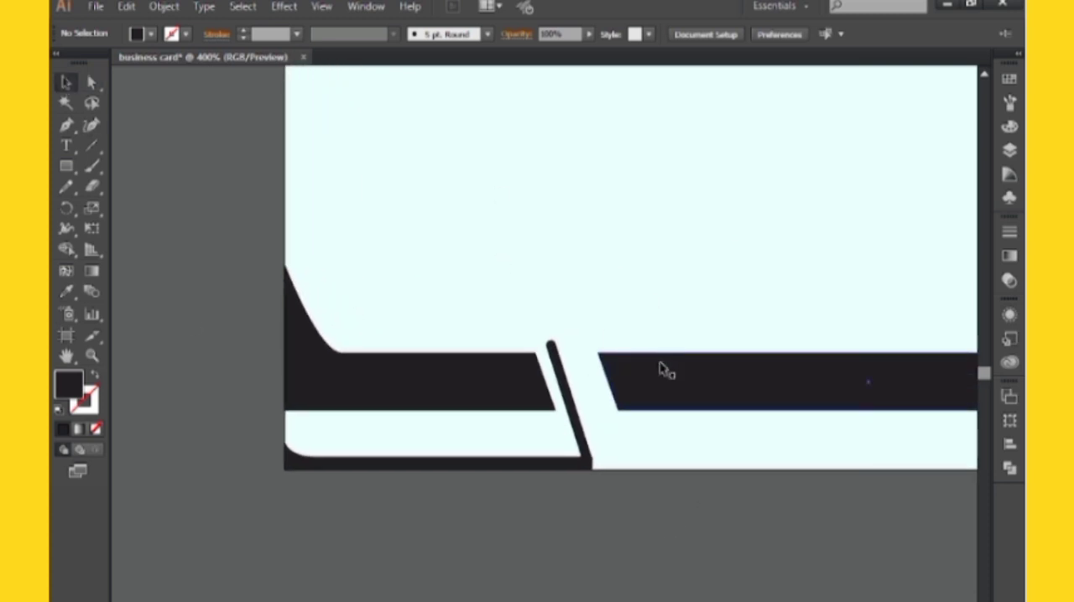
left_click(609, 378)
mouse_move(597, 383)
left_mouse_down()
mouse_move(582, 382)
mouse_move(583, 368)
left_mouse_up()
left_click(571, 500)
scroll(596, 432, "left", 1)
left_click(600, 390)
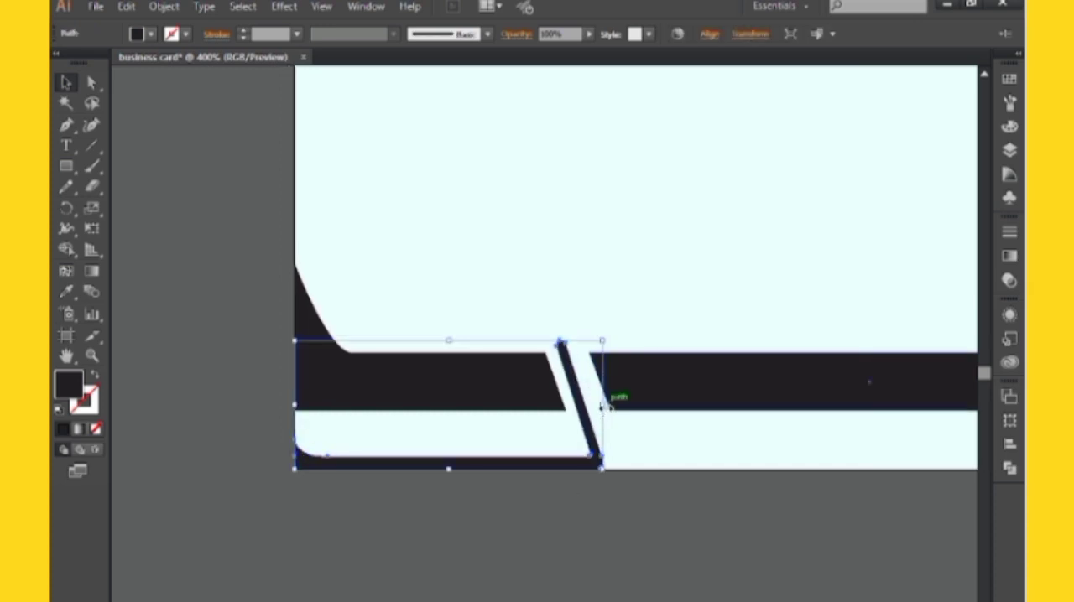
left_click_drag(604, 405, 615, 411)
left_click(568, 525)
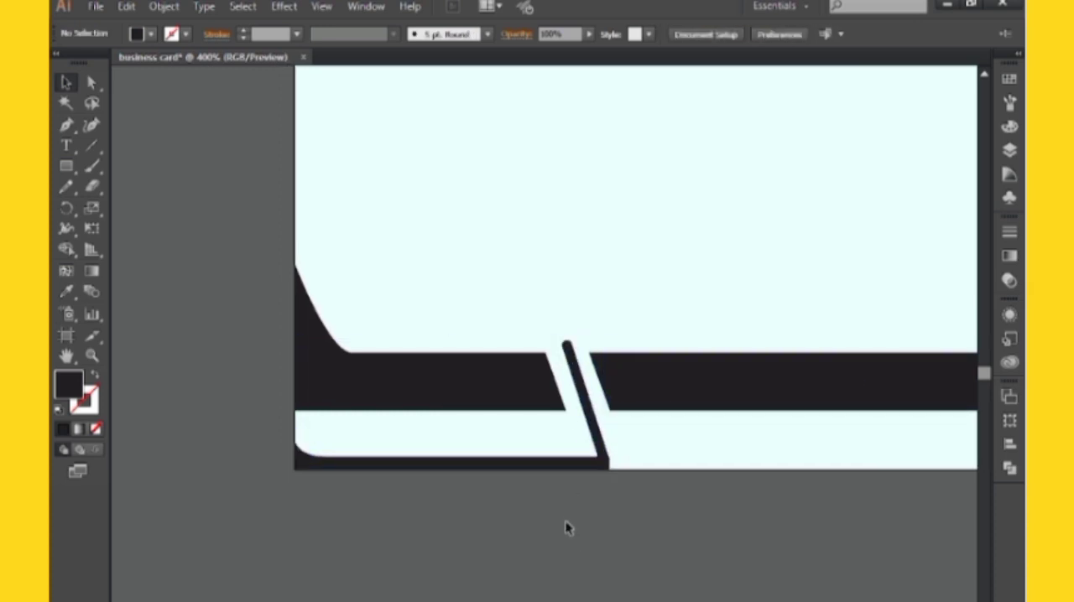
Fill the united bottom strip and slanted bar shape with the bright cyan-blue swatch
scroll(579, 495, "right", 1)
left_click(588, 463)
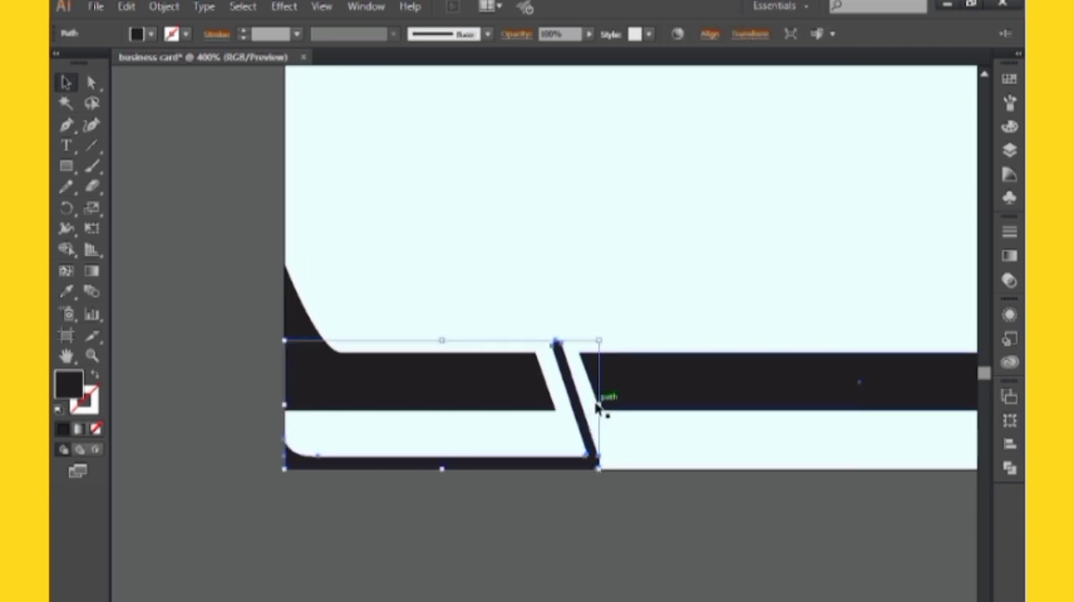
left_click(1009, 81)
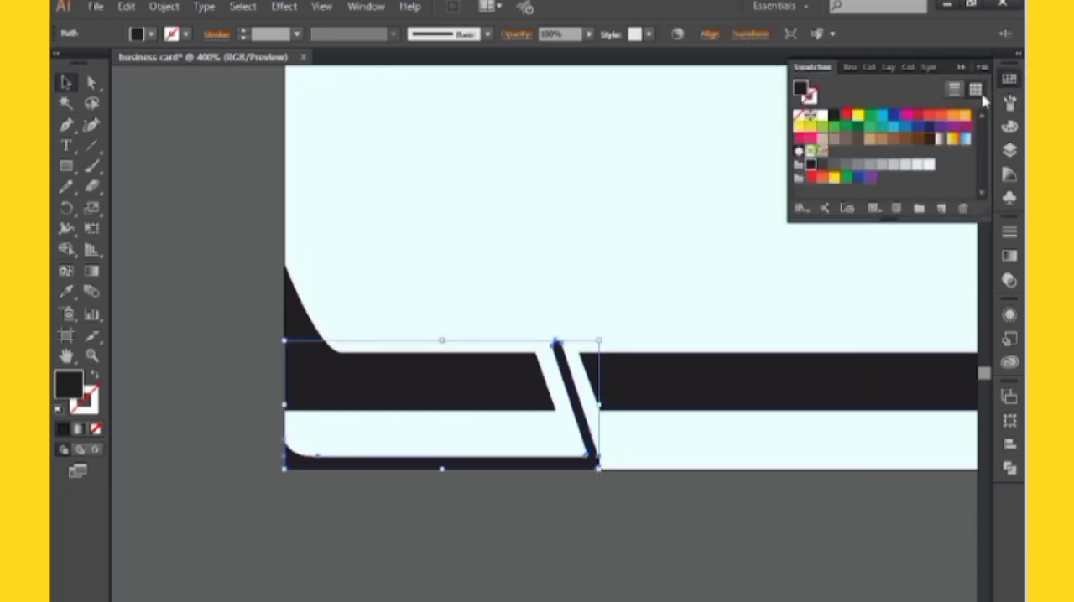
left_click(882, 120)
left_click(880, 441)
left_click_drag(880, 441, 812, 442)
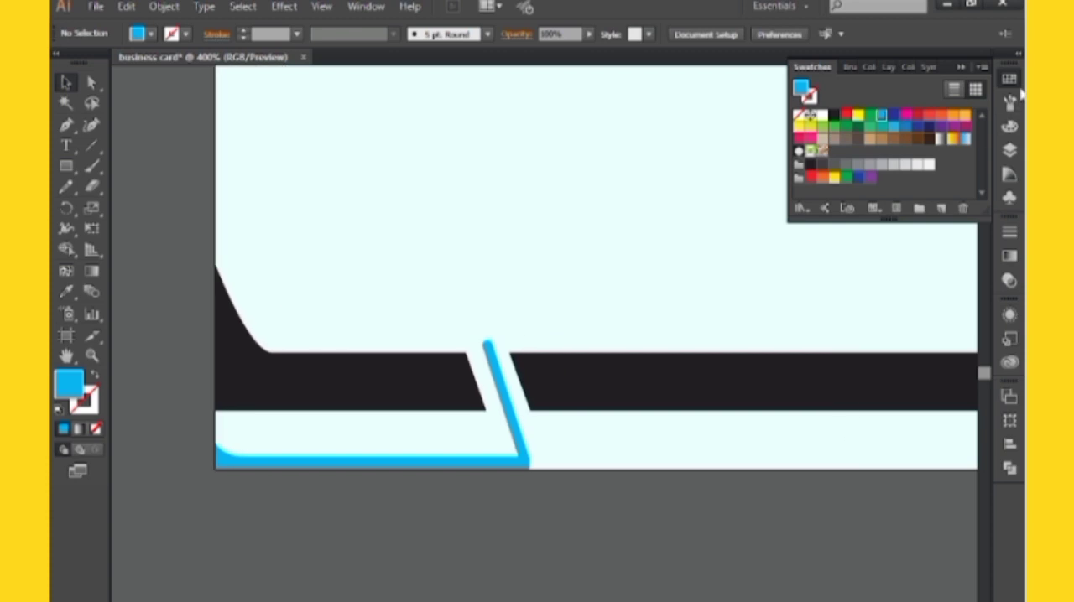
left_click(962, 69)
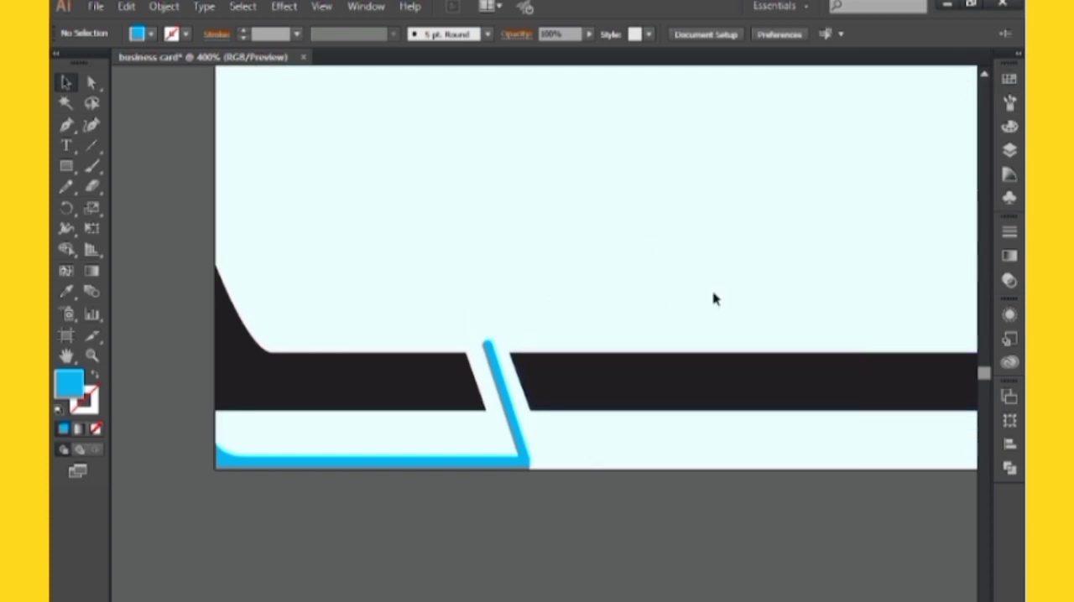
Move both black bars together slightly down, closer to the blue bottom strip
left_click(427, 388)
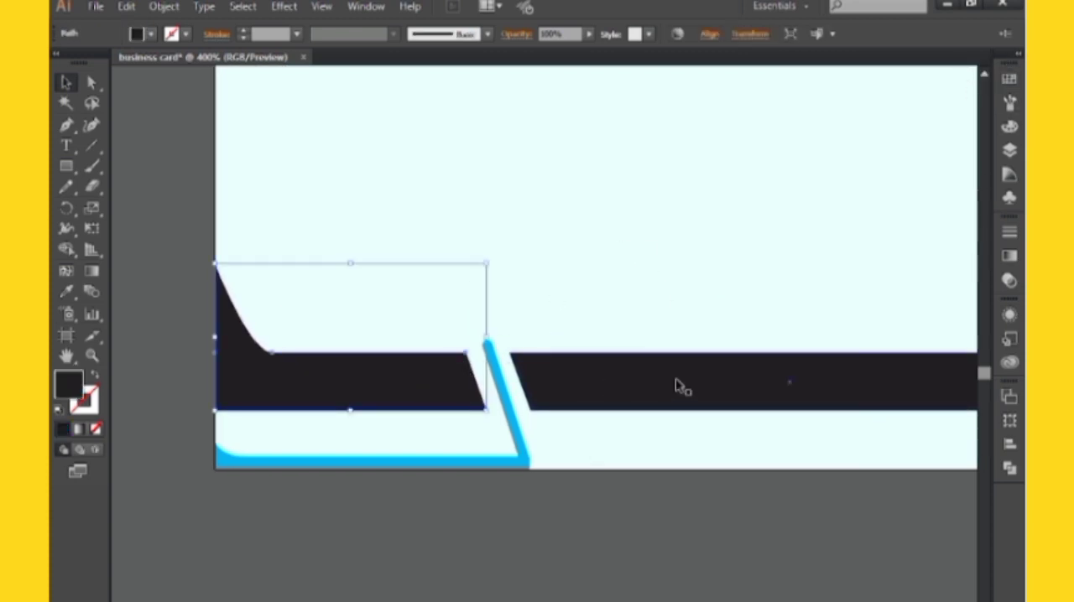
left_click(676, 380, "shift")
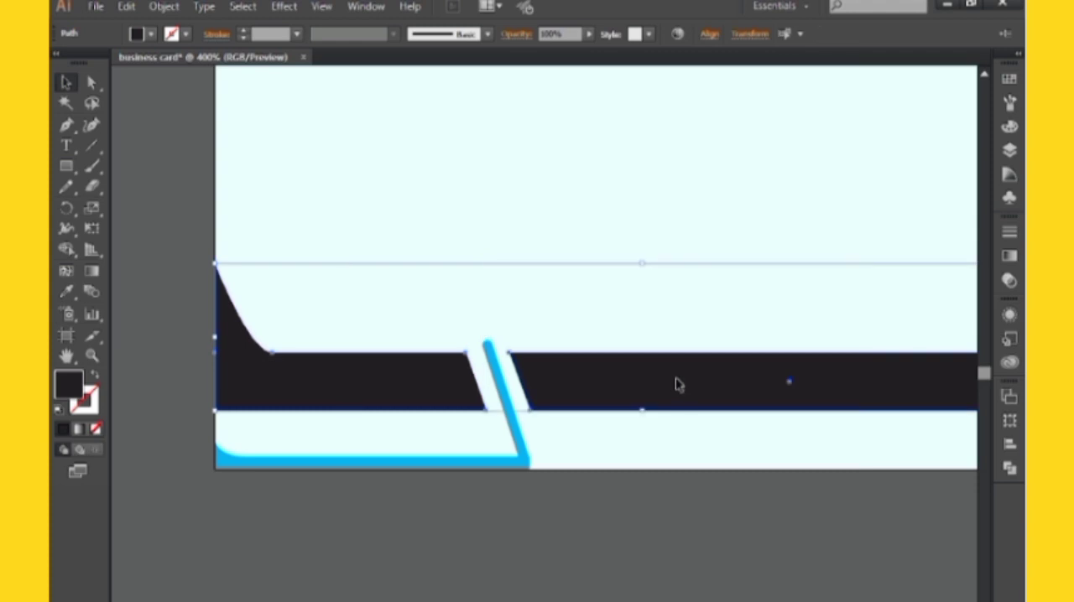
left_click_drag(676, 385, 678, 404)
left_click(654, 518)
left_click_drag(654, 518, 628, 481)
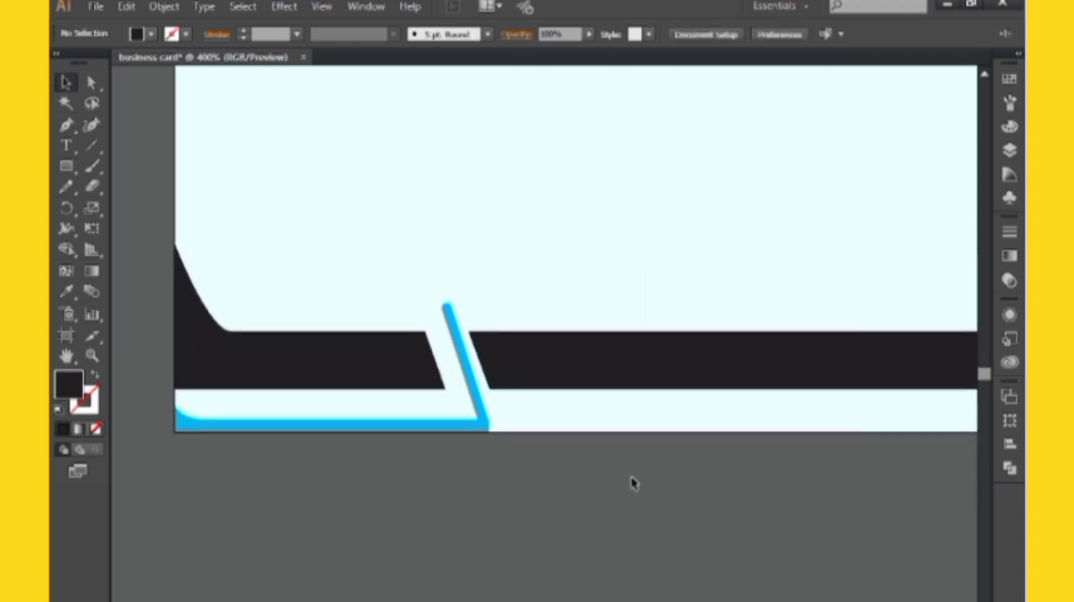
Examine the card front as a whole and in close-up to check the bars and blue accent
key("ctrl+minus")
key("ctrl+minus")
key("ctrl+minus")
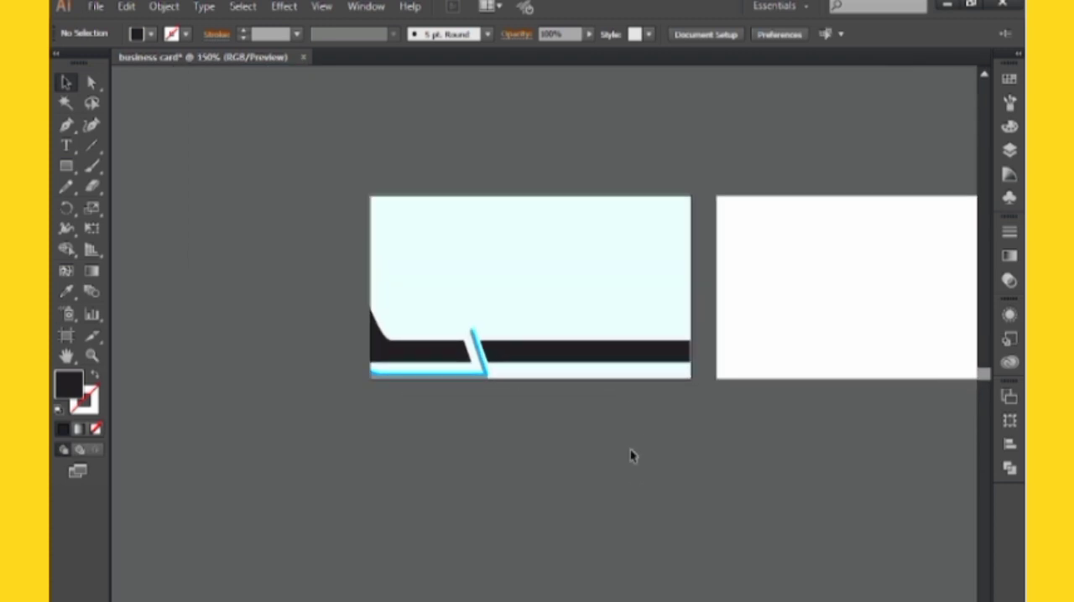
key("ctrl+plus")
key("ctrl+plus")
key("ctrl+plus")
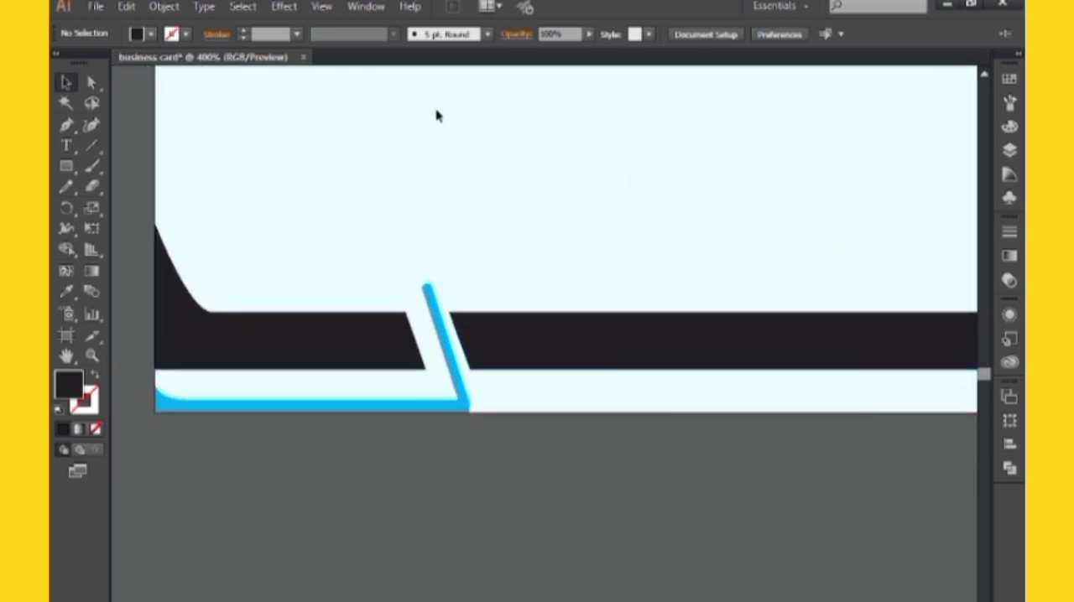
key("ctrl+minus")
key("ctrl+minus")
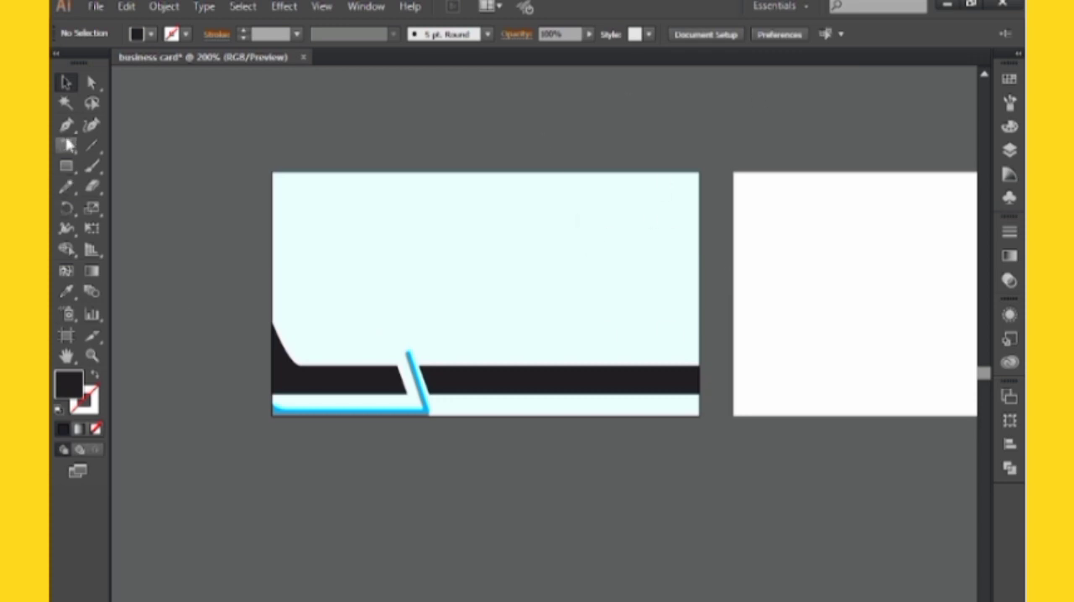
Build a blue logo below the card with the Polygon tool: a solid hexagon inside a thick hexagonal ring split at top and bottom
scroll(148, 240, "down", 3)
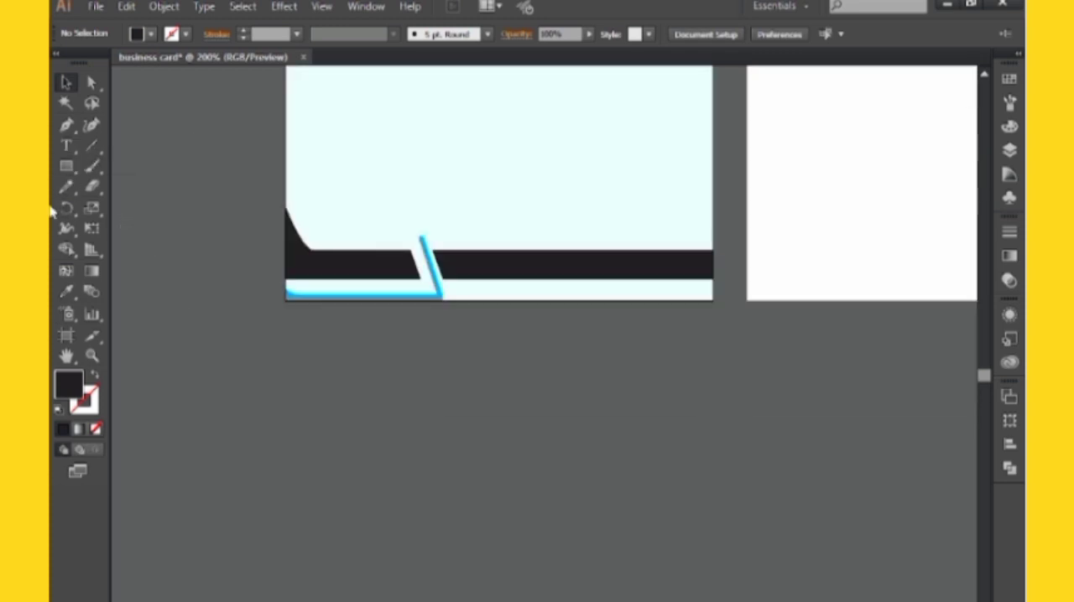
left_click(70, 170)
left_click_drag(69, 171, 141, 227)
left_click_drag(342, 451, 350, 456)
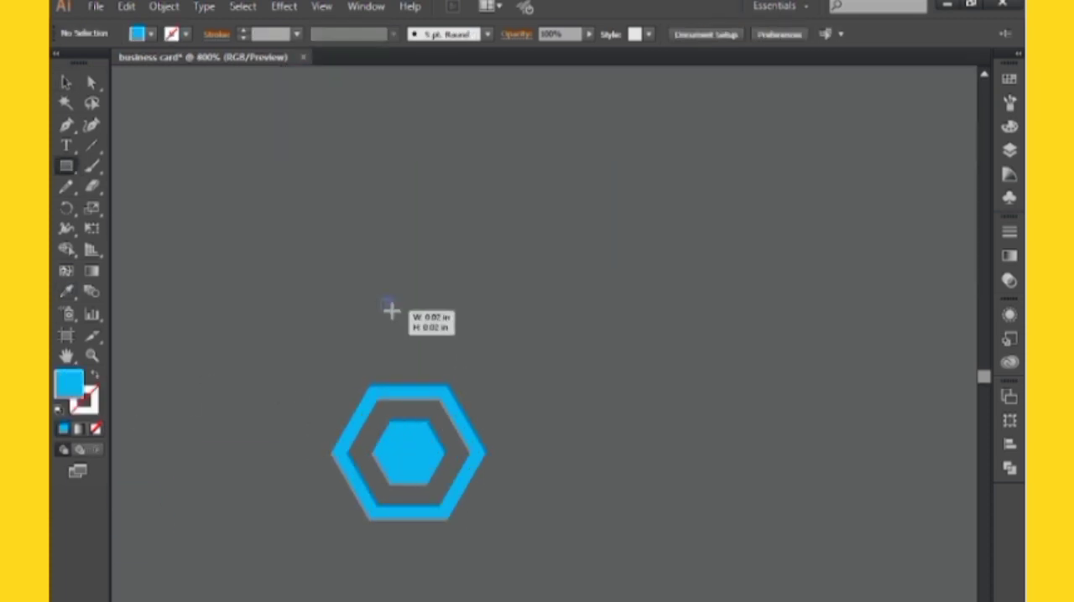
left_click_drag(403, 288, 425, 302)
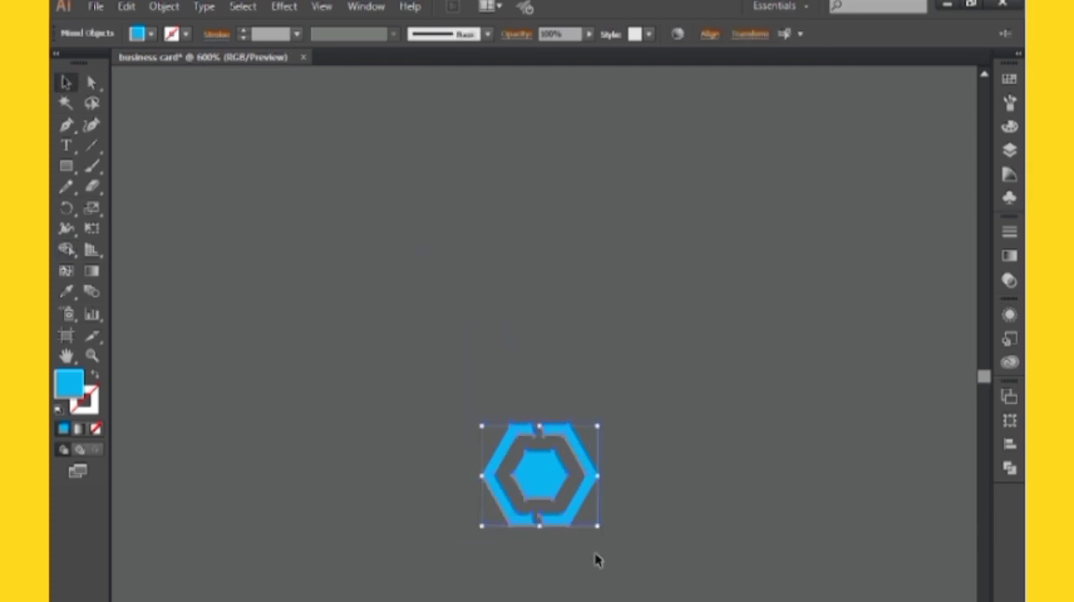
left_click(597, 561)
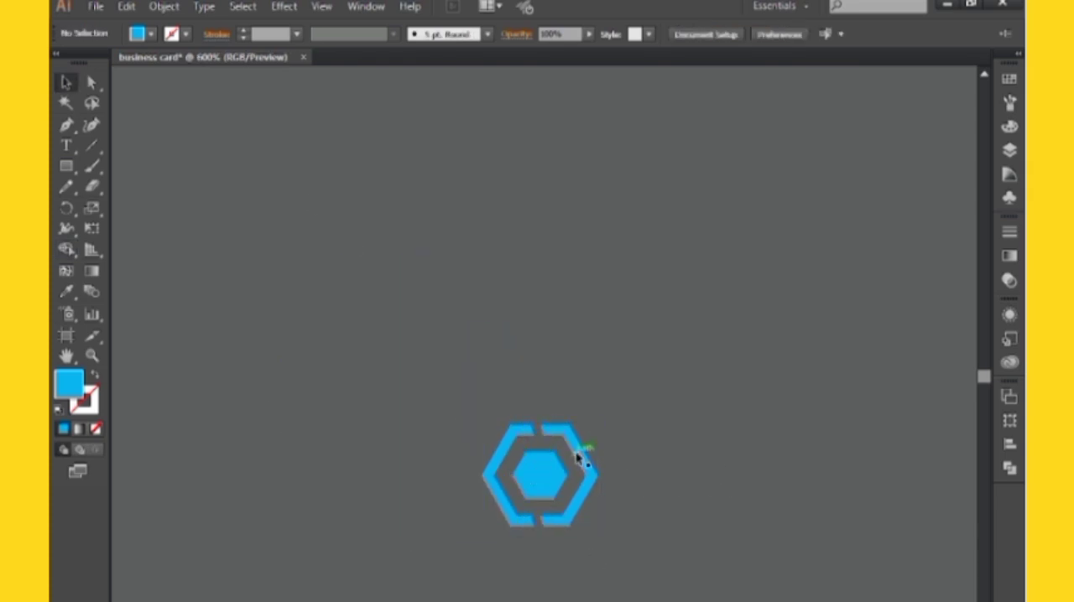
Move the hexagon logo onto the upper-left area of the card front
left_click_drag(577, 458, 665, 573)
key("ctrl+minus")
left_click_drag(564, 593, 494, 62)
left_click_drag(607, 183, 533, 350)
left_click_drag(524, 600, 555, 68)
left_click_drag(577, 122, 591, 255)
left_click(252, 244)
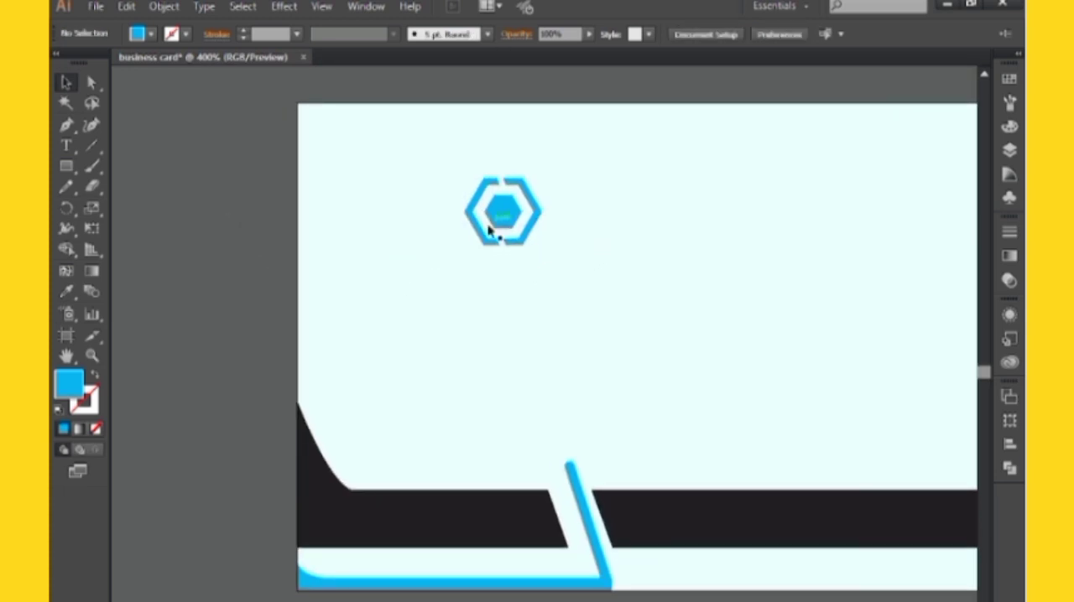
left_click_drag(495, 230, 516, 214)
left_click(273, 241)
left_click_drag(404, 270, 398, 284)
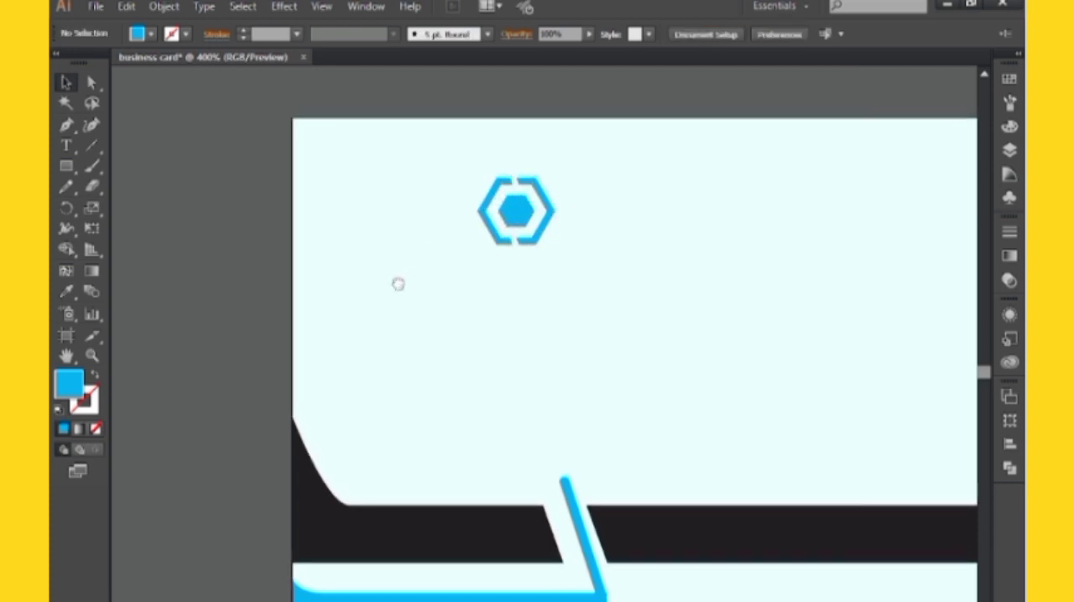
Add the text "logo name" below the hexagon logo
left_click(66, 145)
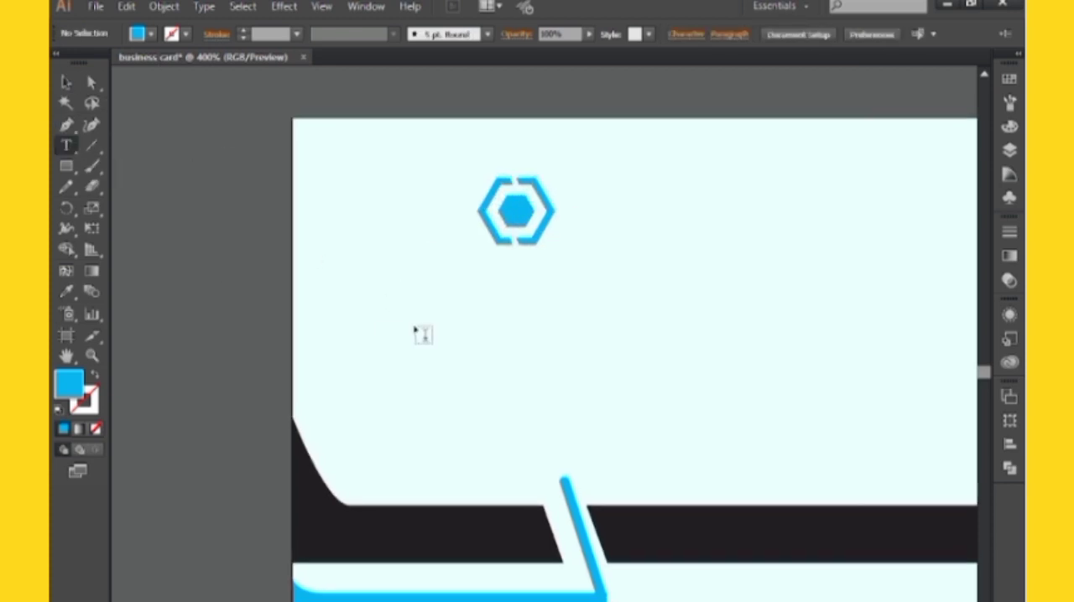
left_click(414, 324)
type("logo name")
Restyle the logo name text in a heavy bold typeface with all capital letters
left_click(66, 82)
left_click(564, 35)
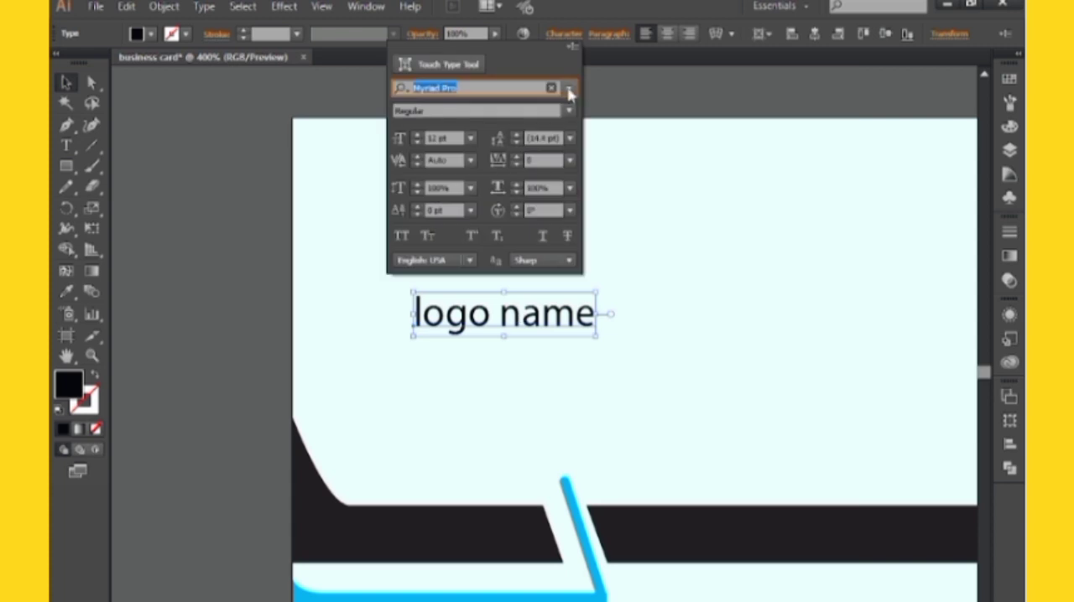
left_click(569, 88)
left_click_drag(715, 399, 733, 313)
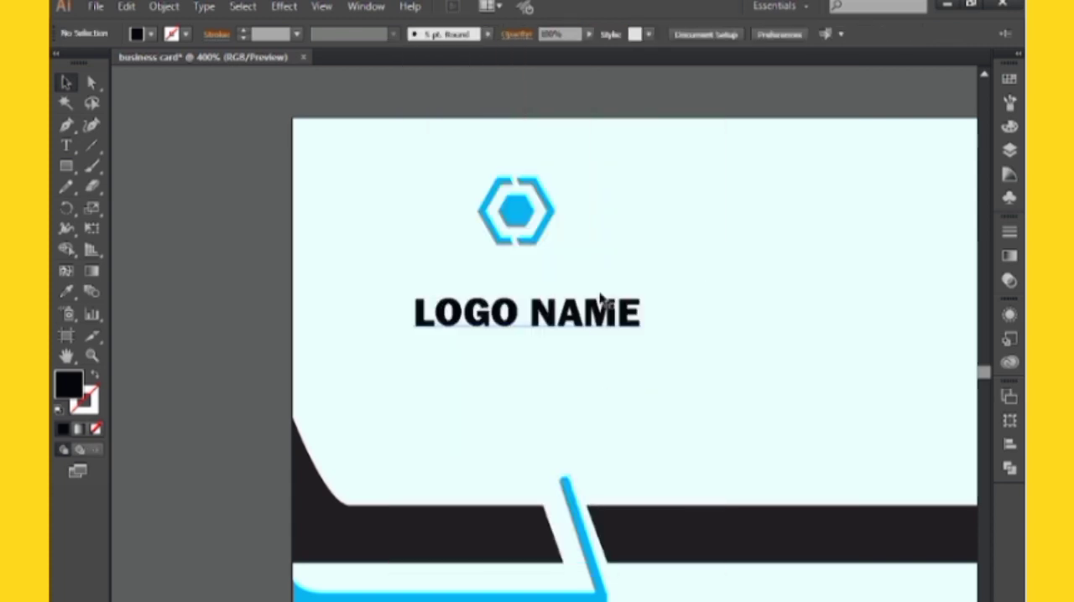
Move the LOGO NAME text up so it sits directly beneath the hexagon logo
left_click_drag(630, 318, 631, 286)
left_click(676, 380)
left_click_drag(652, 387, 644, 388)
Recolor the LOGO NAME text with the dark black sampled from the left bar using the Eyedropper
left_click(541, 287)
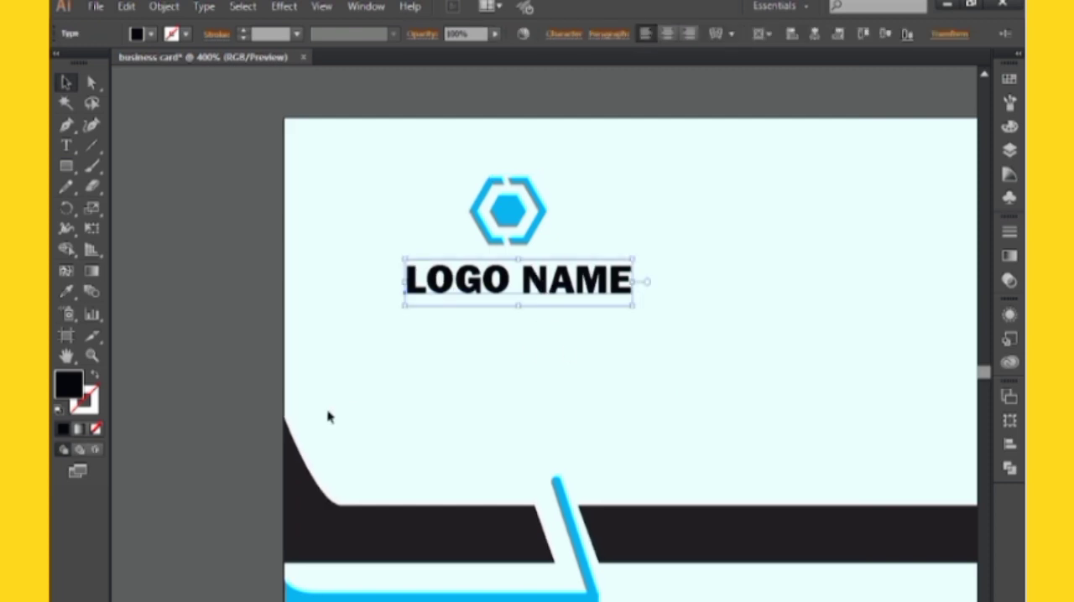
left_click(65, 292)
left_click(380, 542)
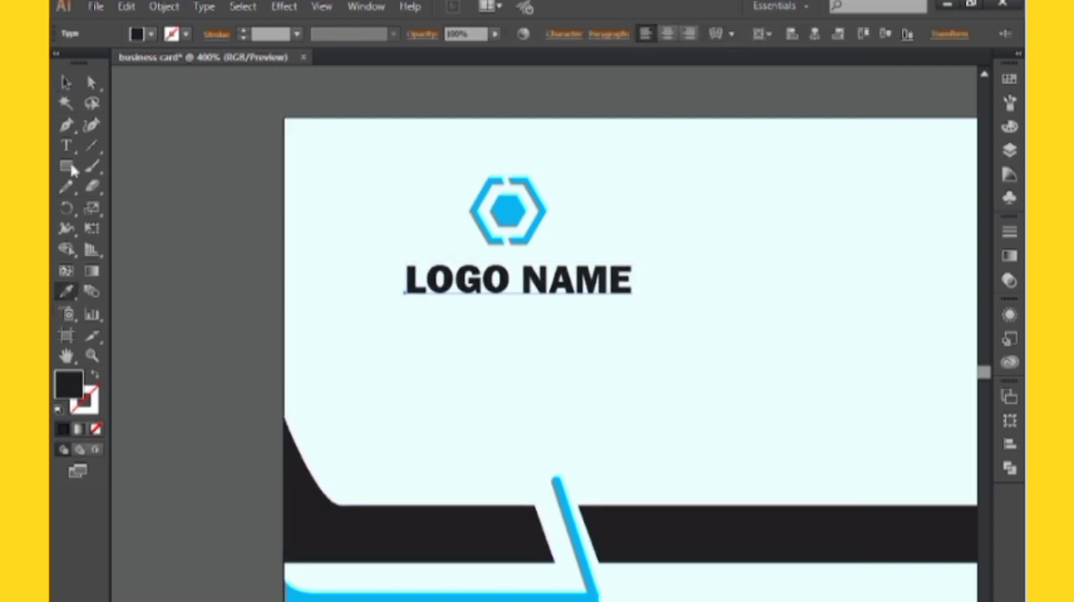
left_click(66, 82)
left_click(324, 318)
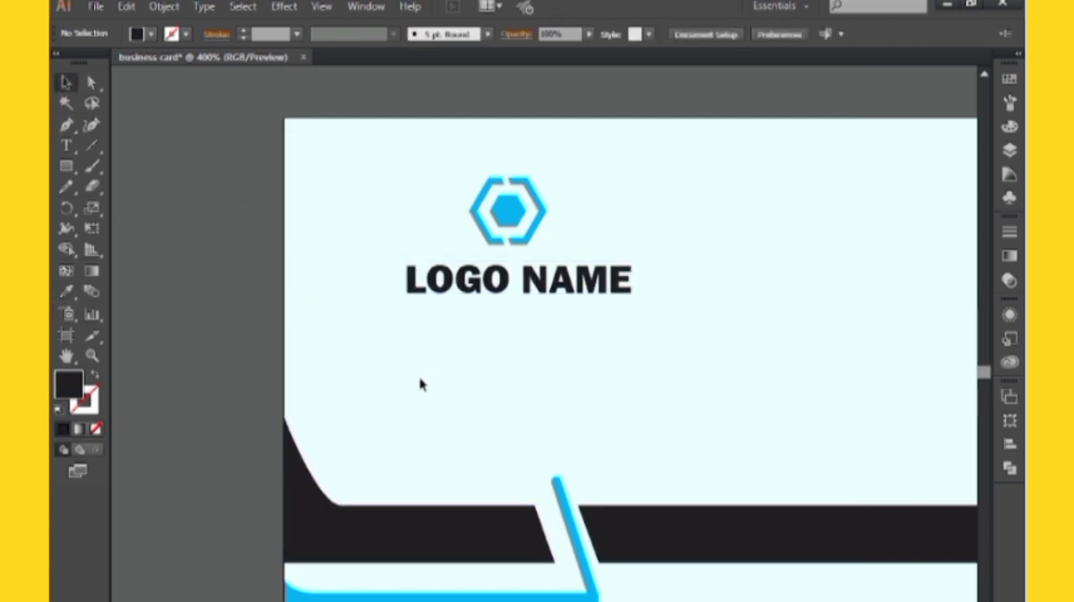
Add the text "your tagline here" below the LOGO NAME text
left_click_drag(421, 385, 414, 390)
left_click(66, 145)
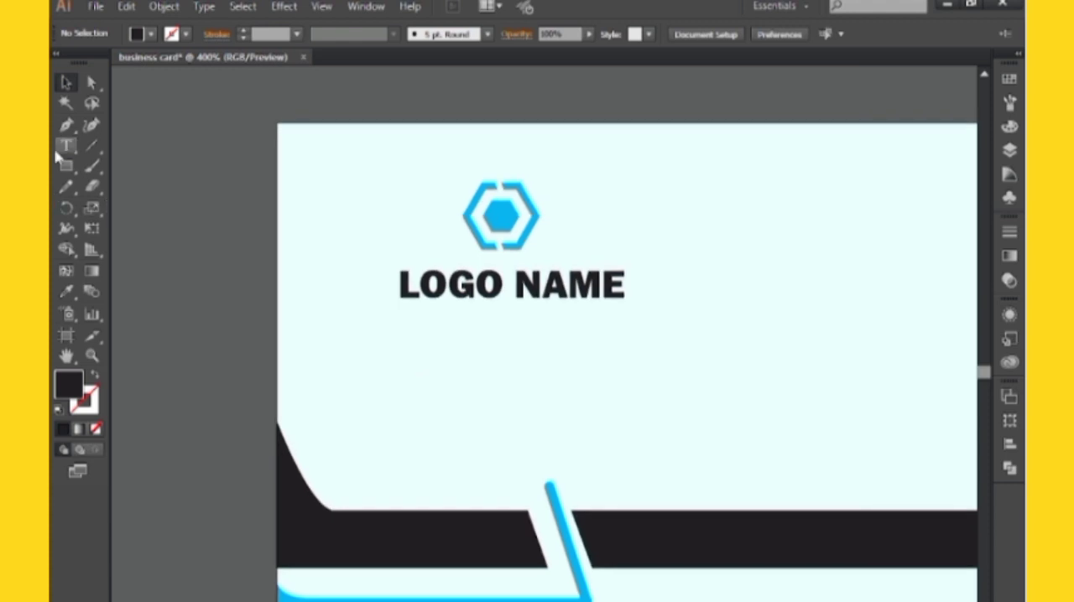
left_click(442, 351)
type("YOUR TAGLINE HERE")
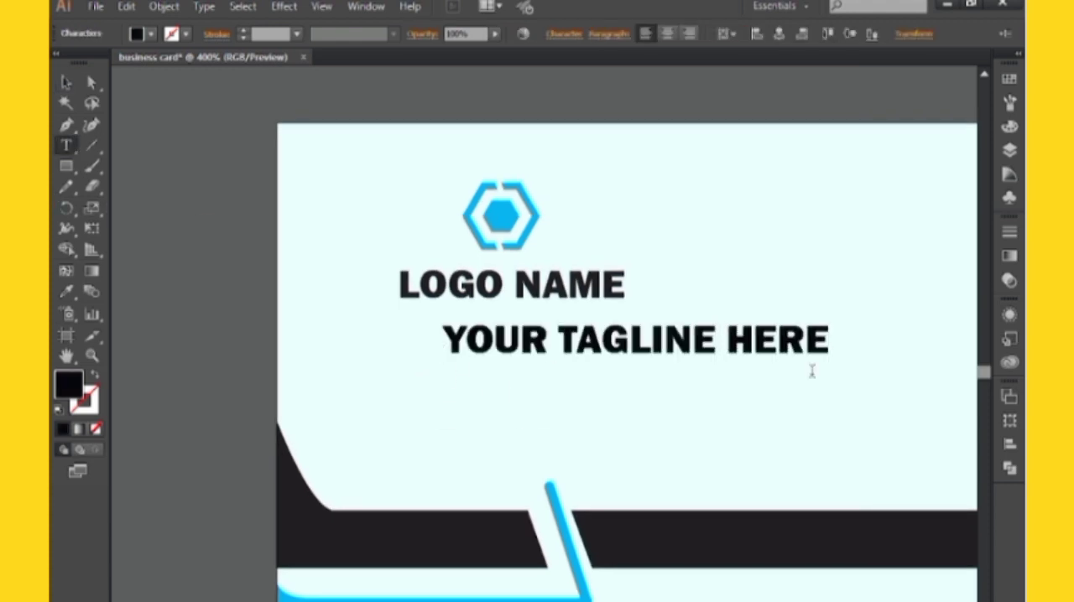
key("Escape")
Set the tagline text's font to Franklin Gothic Medium
left_click(564, 34)
left_click(402, 235)
left_click(569, 88)
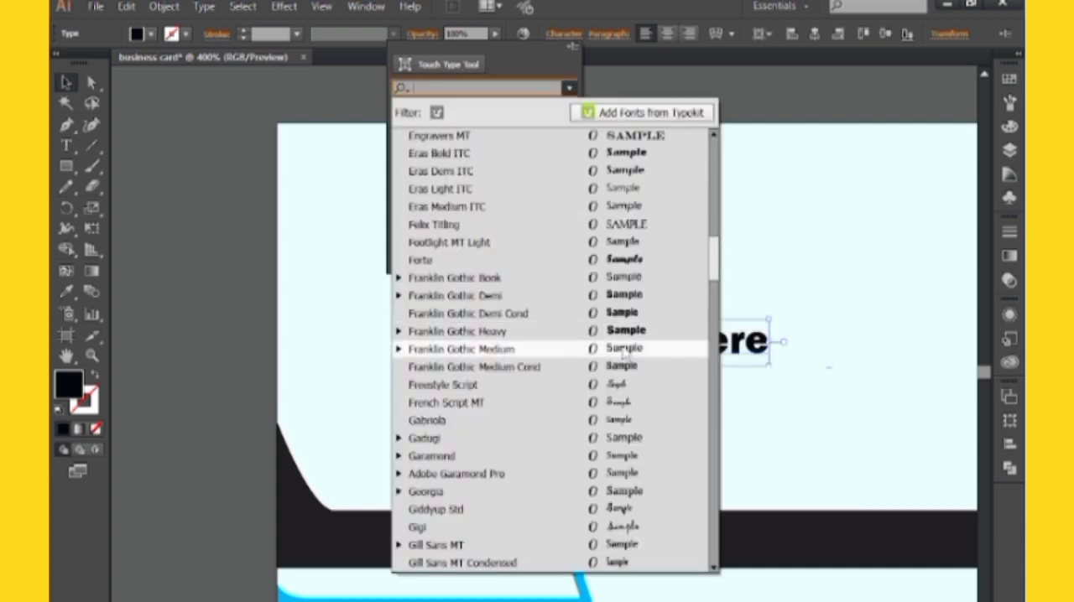
left_click(618, 350)
Recolor the tagline with the LOGO NAME dark black using the Eyedropper, shrink it and center it directly beneath LOGO NAME
left_click_drag(554, 342, 488, 322)
left_click(67, 292)
left_click(537, 286)
left_click_drag(671, 349, 600, 336)
left_click_drag(593, 323, 578, 310)
left_click(613, 213)
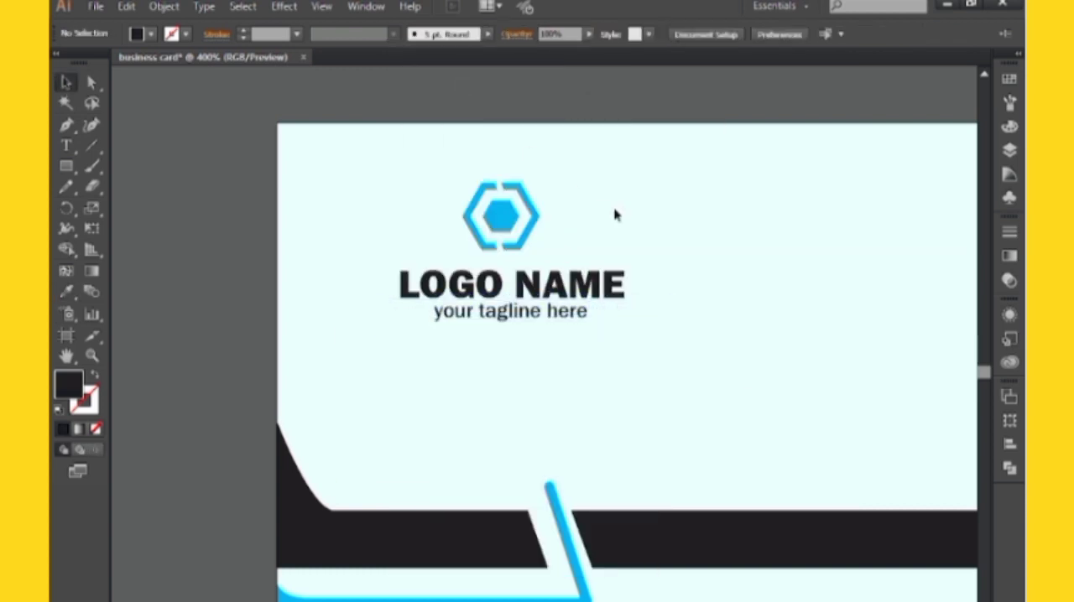
Add the text "your name" near the upper right corner of the card
left_click_drag(744, 271, 703, 250)
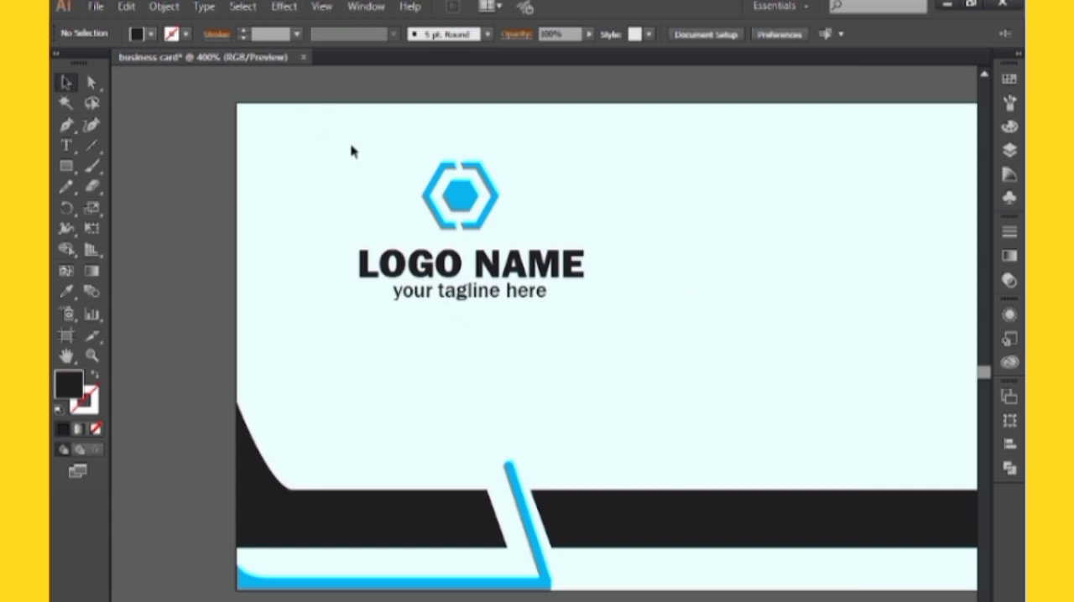
left_click_drag(397, 223, 583, 212)
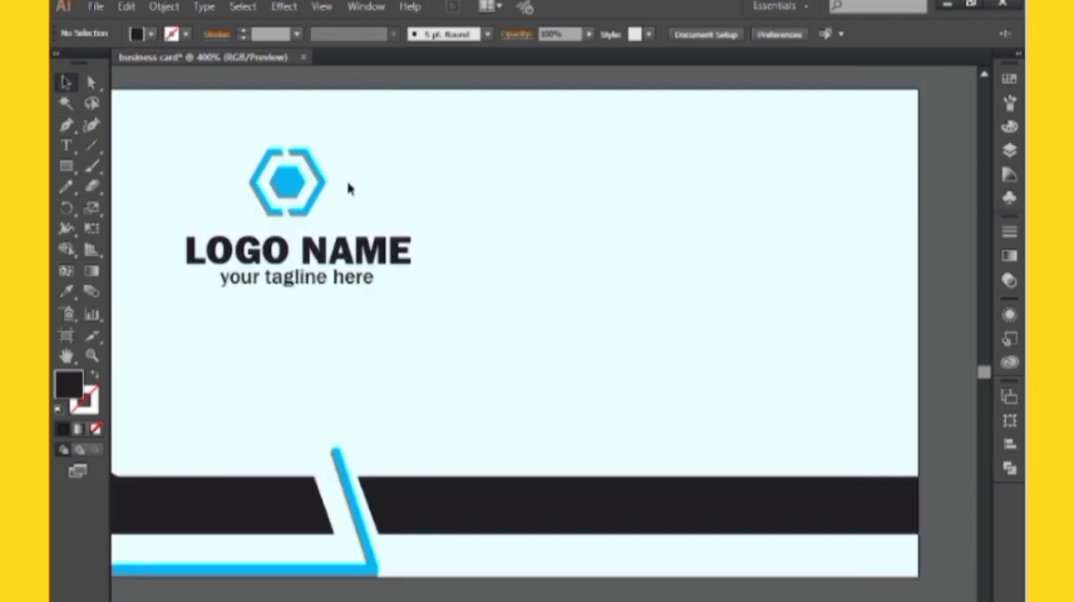
left_click(72, 155)
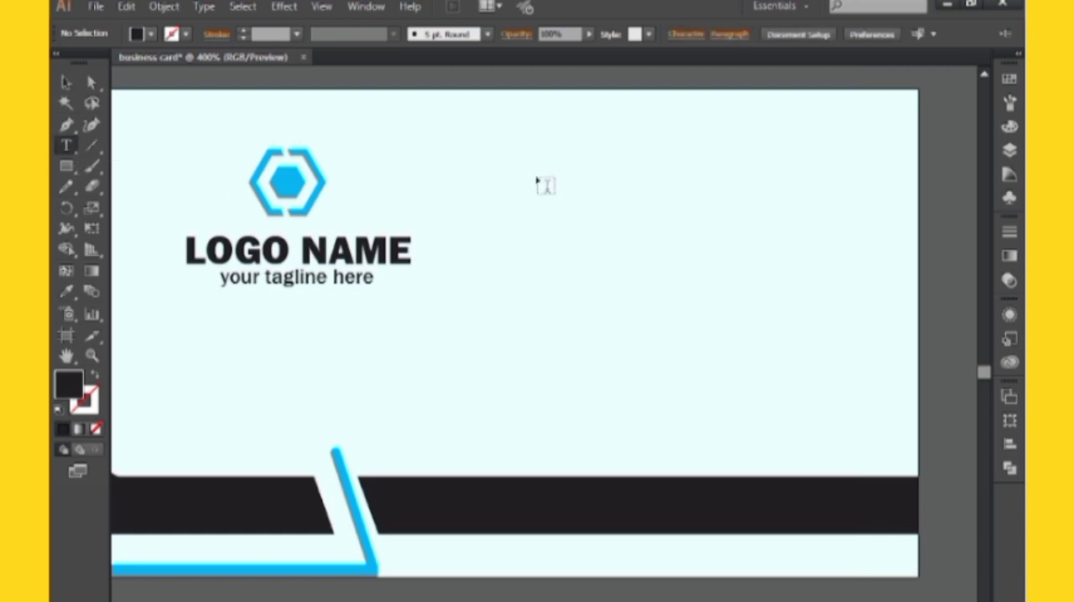
left_click(637, 138)
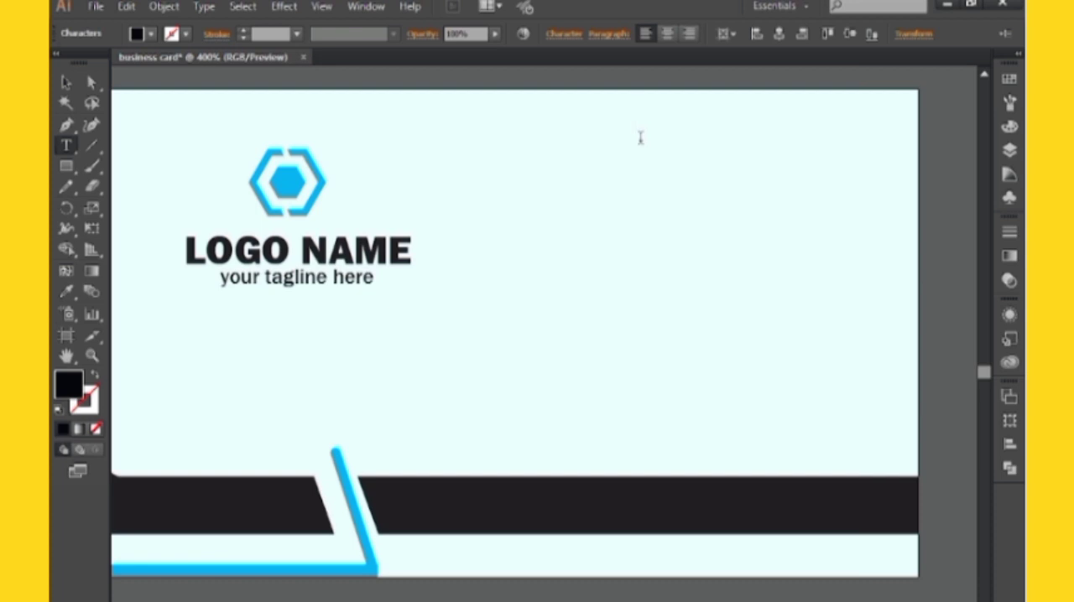
left_click(640, 137)
type("your name")
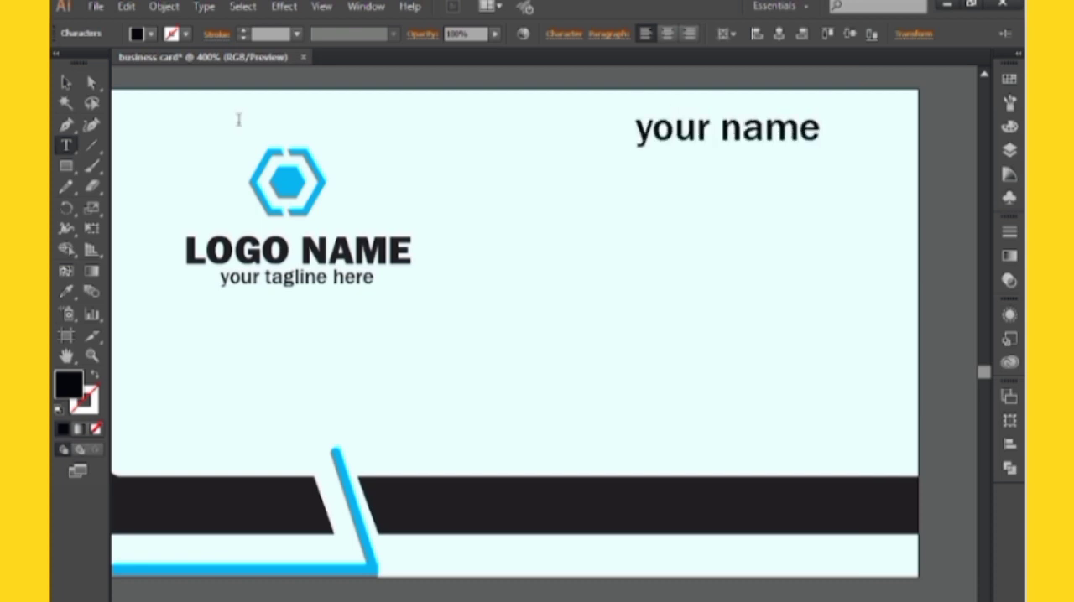
Match the "your name" text to the heavy capital style of LOGO NAME with the Eyedropper and nudge it slightly right
left_click(66, 291)
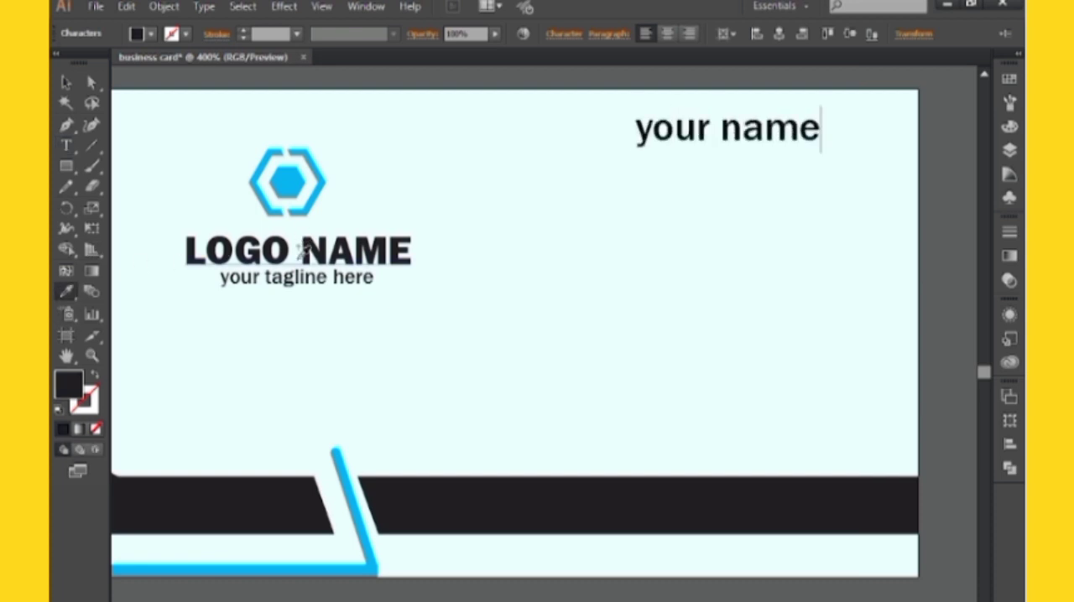
left_click(66, 82)
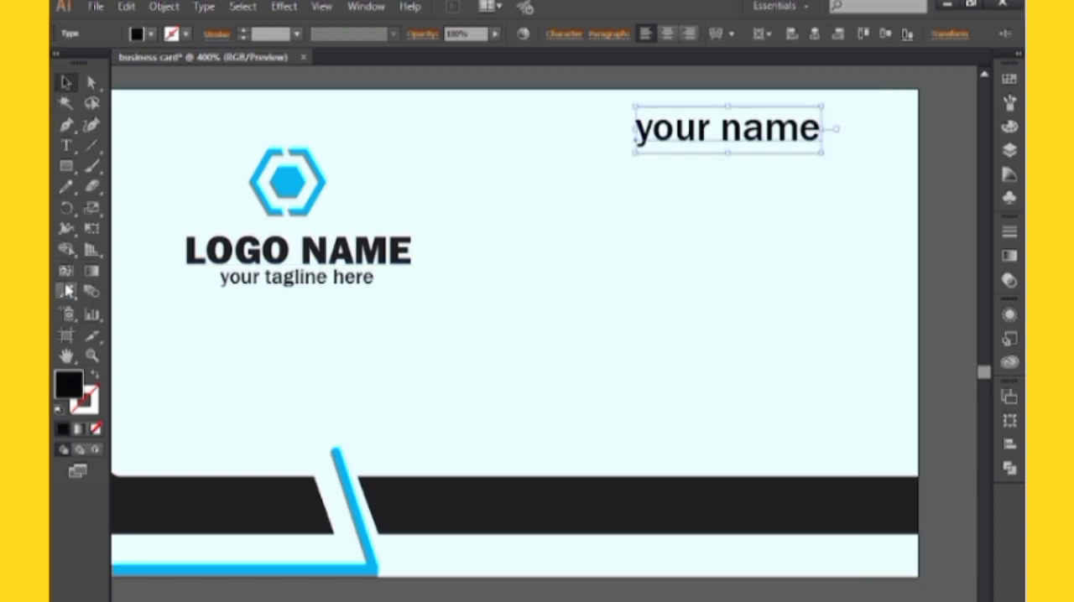
left_click(67, 291)
left_click(195, 245)
left_click(66, 82)
left_click(562, 119)
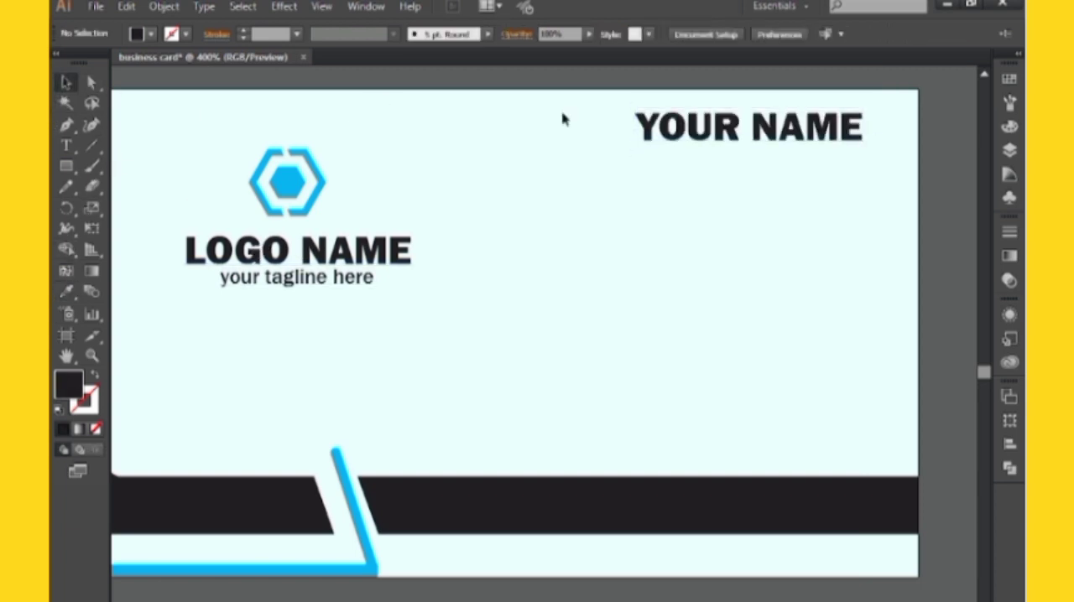
left_click_drag(747, 128, 757, 128)
Add the text "shayan project graphic" in the tagline's style and place it directly beneath YOUR NAME
left_click(66, 145)
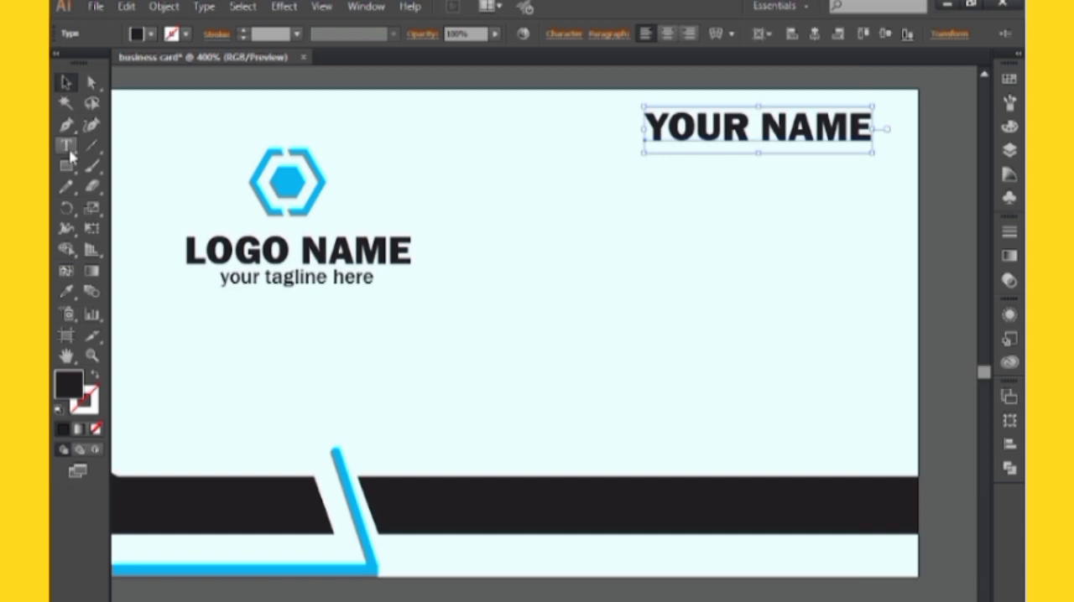
left_click(654, 222)
type("SHAYAN PROJECT GRAPHIC")
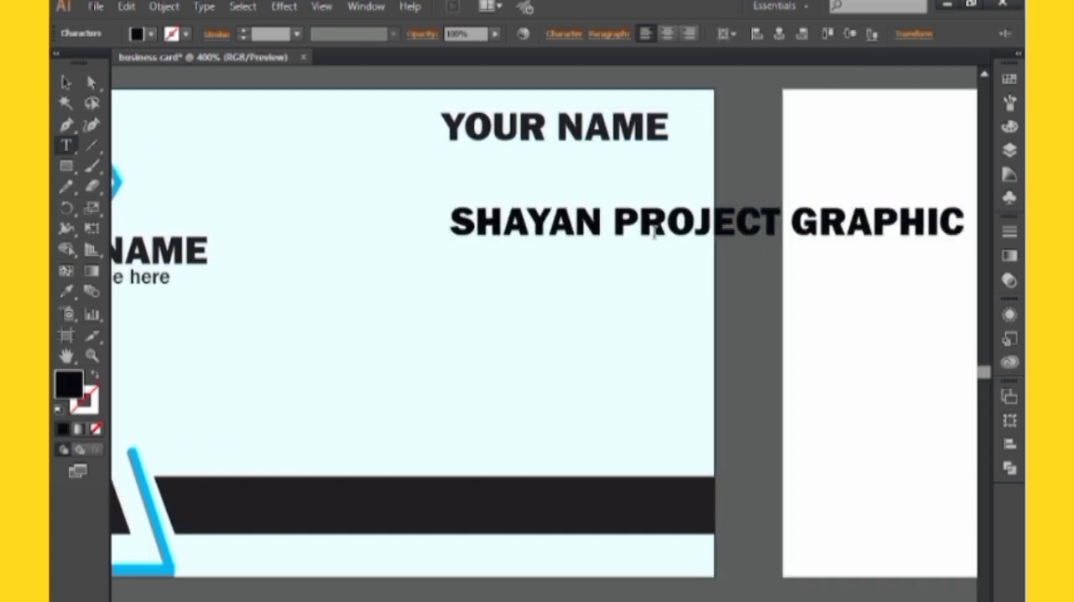
key("Escape")
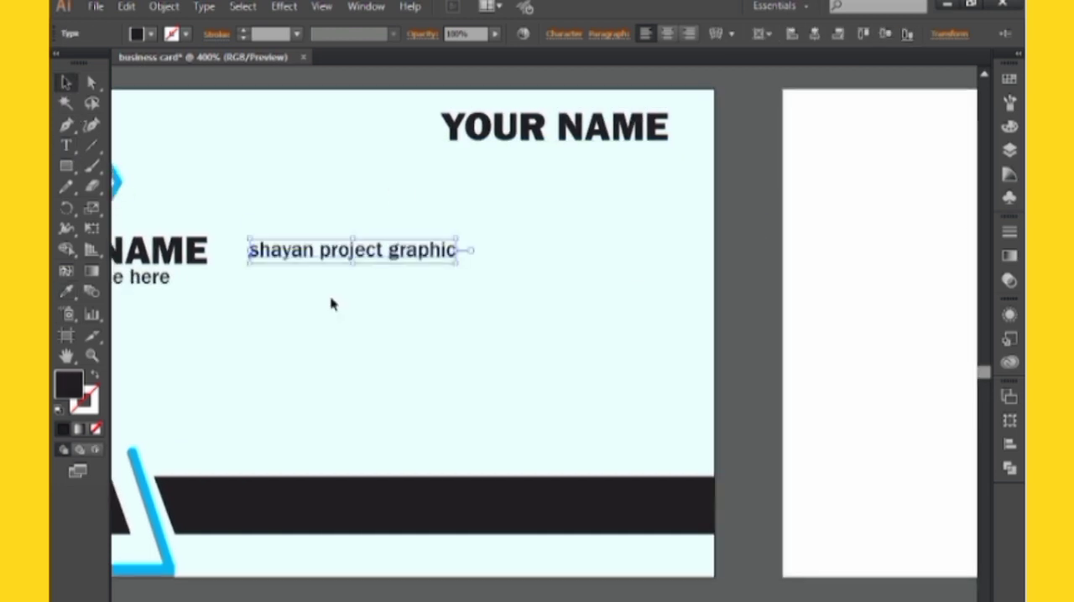
left_click_drag(359, 258, 553, 160)
left_click(762, 281)
key("ctrl+0")
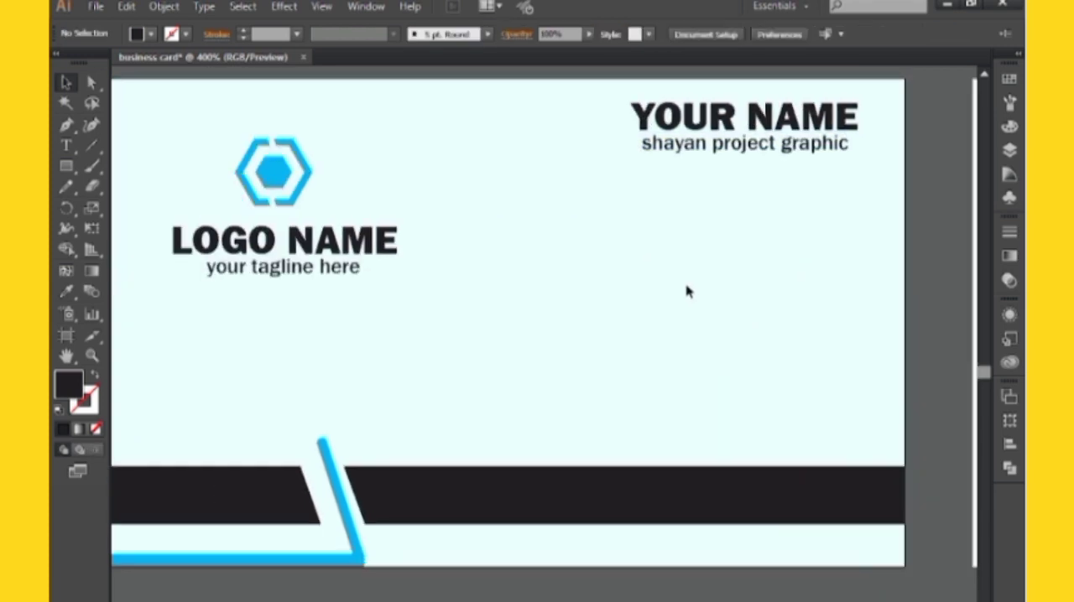
Draw a horizontal line about 0.5 in long below the "shayan project graphic" text with the Pen tool, starting at its left edge
left_click(67, 124)
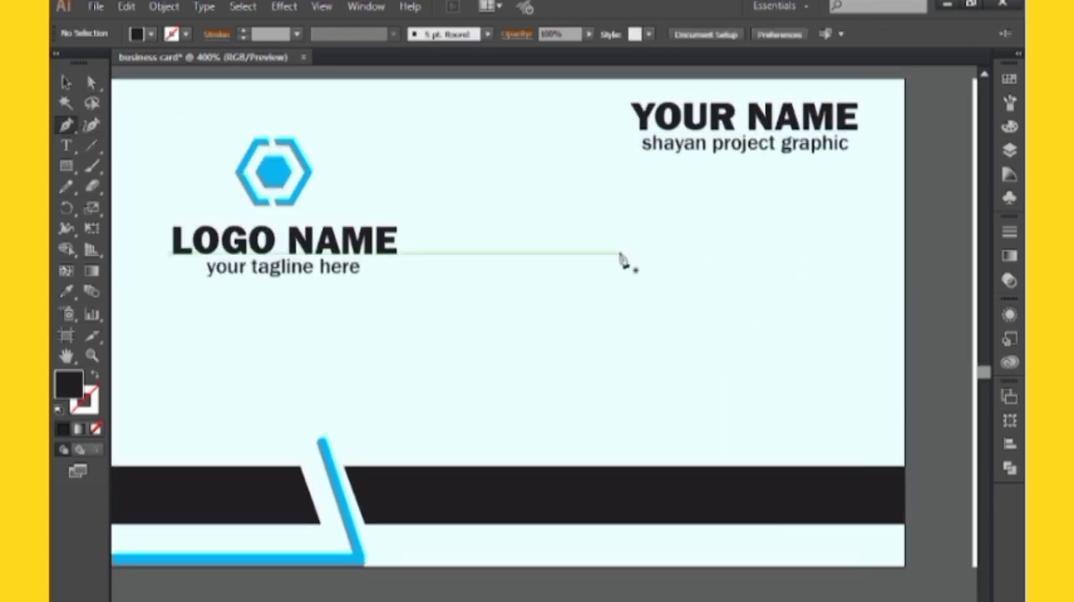
key("ctrl+plus")
key("ctrl+plus")
key("ctrl+plus")
left_click_drag(681, 259, 546, 537)
left_click_drag(487, 155, 552, 470)
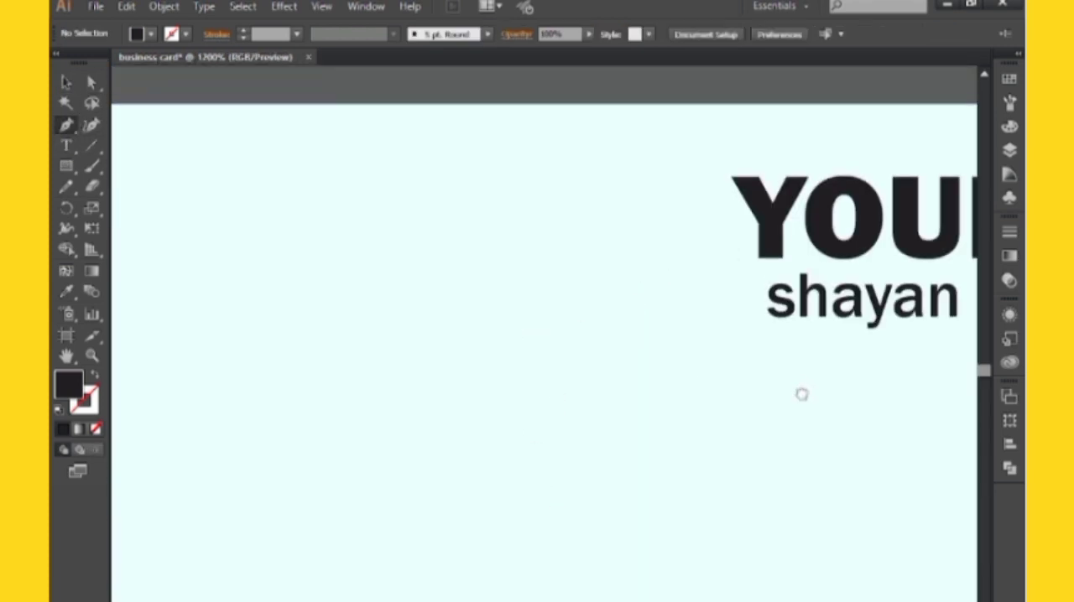
left_click_drag(804, 395, 359, 334)
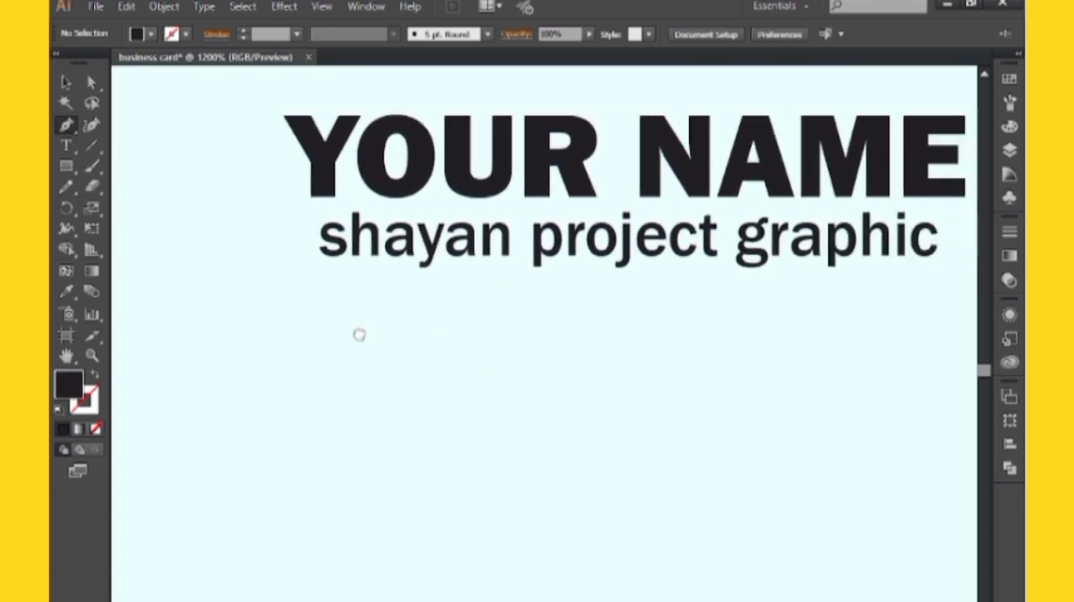
left_click(319, 292)
left_click(702, 292)
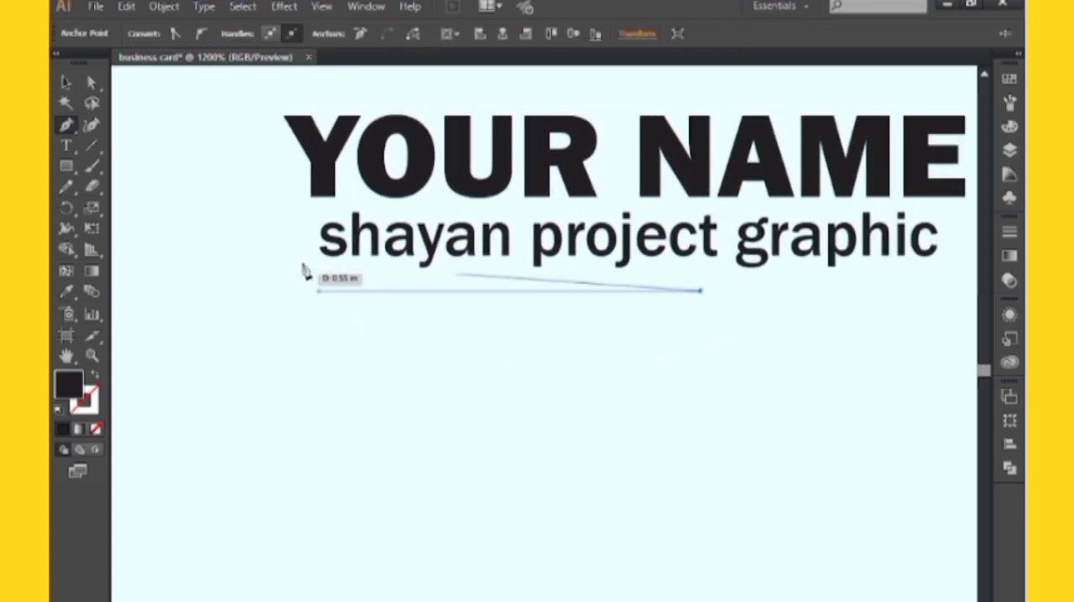
key("v")
left_click(459, 314)
left_click(459, 294)
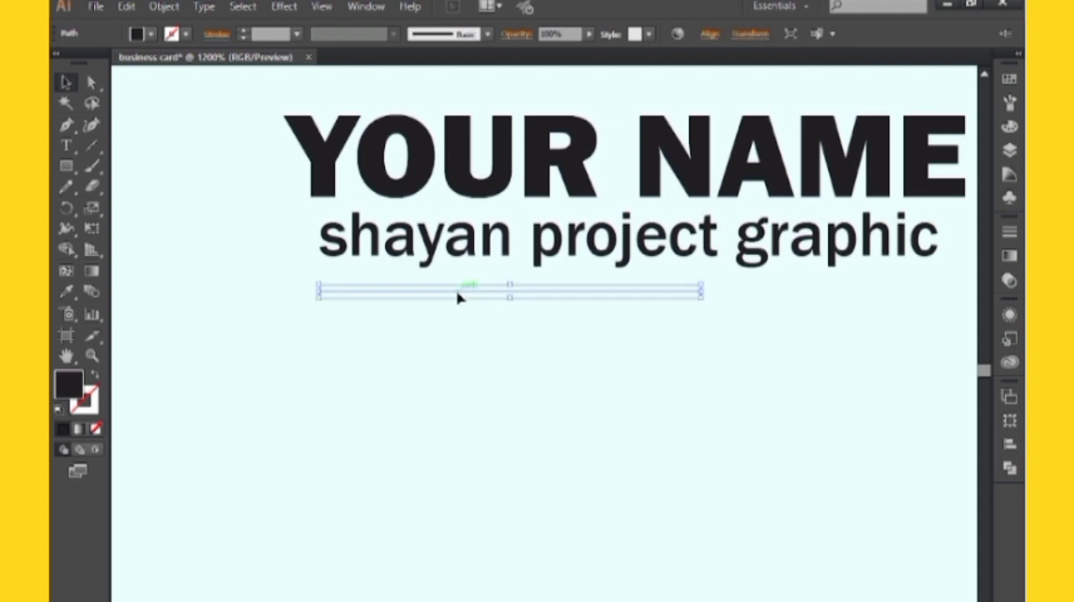
Give the horizontal line a 1 pt stroke in dark black 231F20 with no fill
left_click(296, 33)
left_click(318, 111)
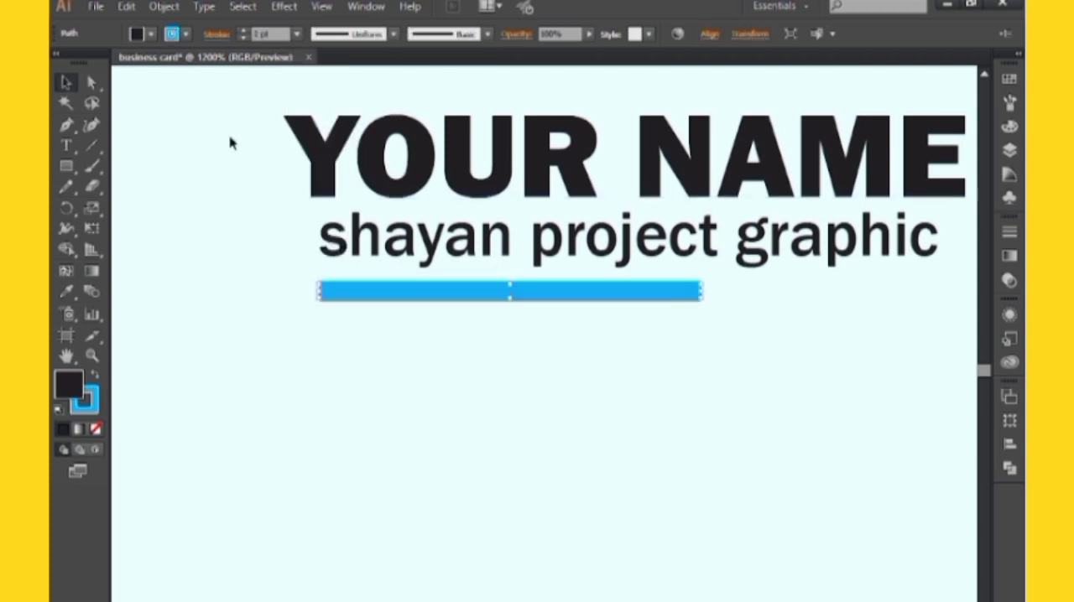
left_click(95, 427)
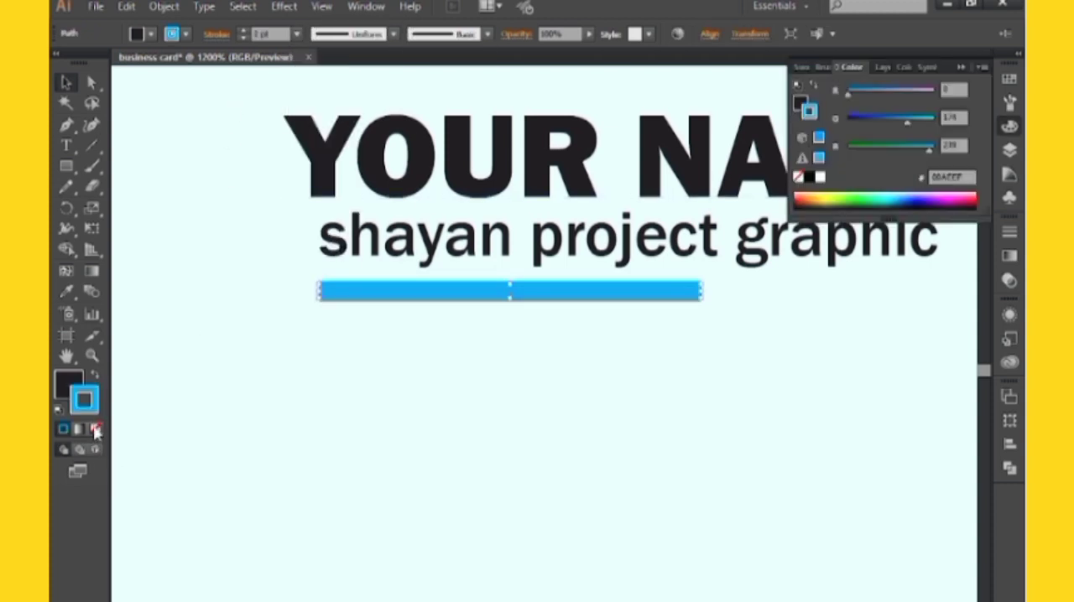
left_click(95, 375)
left_click(265, 369)
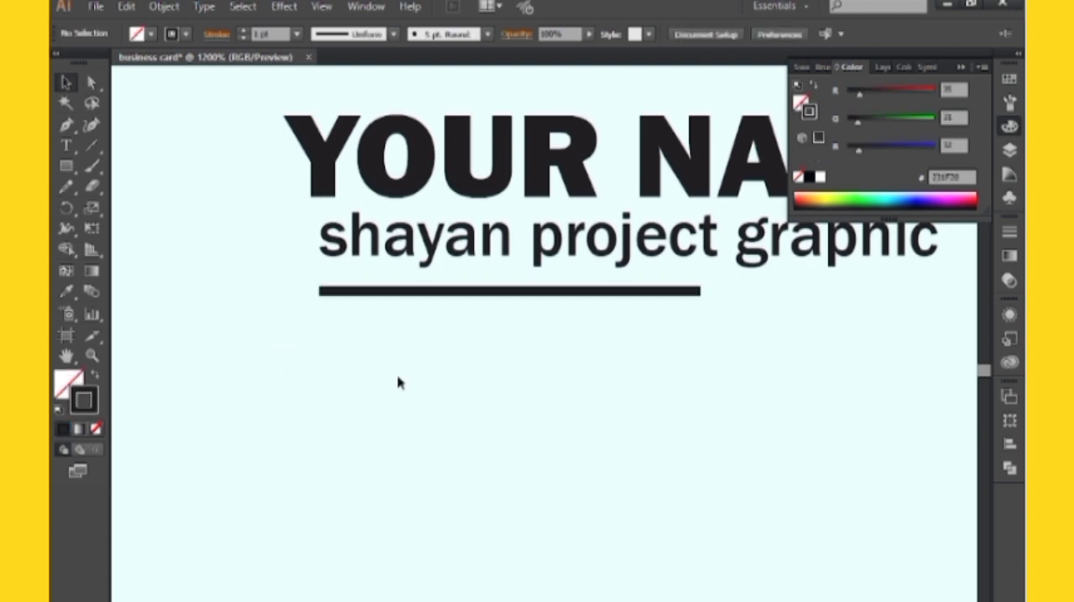
key("ctrl+minus")
key("ctrl+minus")
key("ctrl+minus")
key("ctrl+minus")
left_click_drag(436, 442, 471, 416)
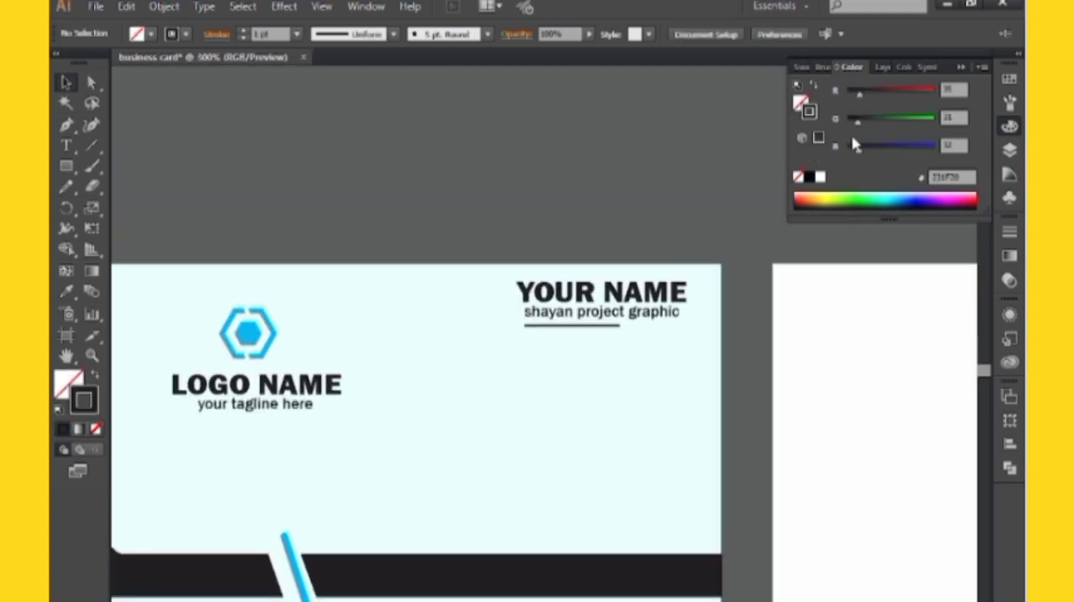
left_click(960, 69)
Draw a vertical divider line about 1 in tall between the logo and the name text with the Pen tool
left_click_drag(722, 222, 789, 206)
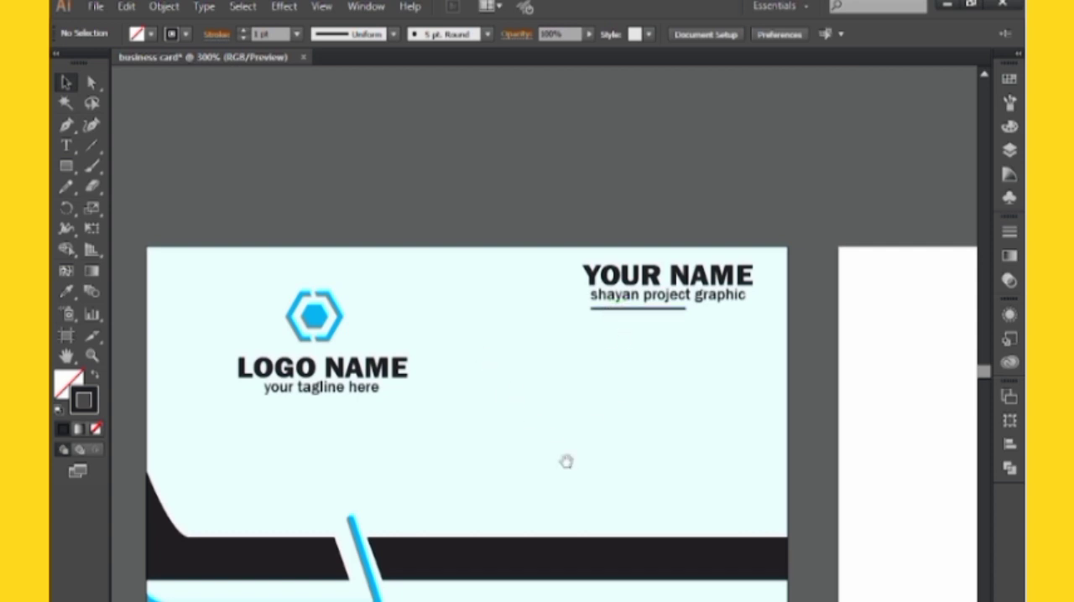
left_click_drag(567, 461, 504, 392)
left_click(64, 127)
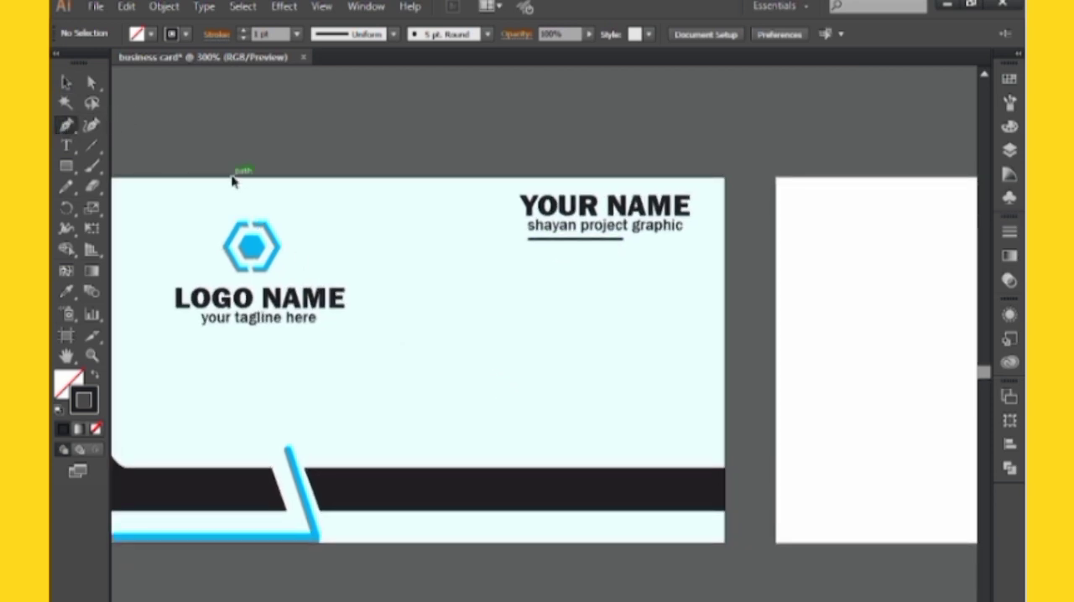
key("ctrl+plus")
left_click_drag(315, 247, 374, 273)
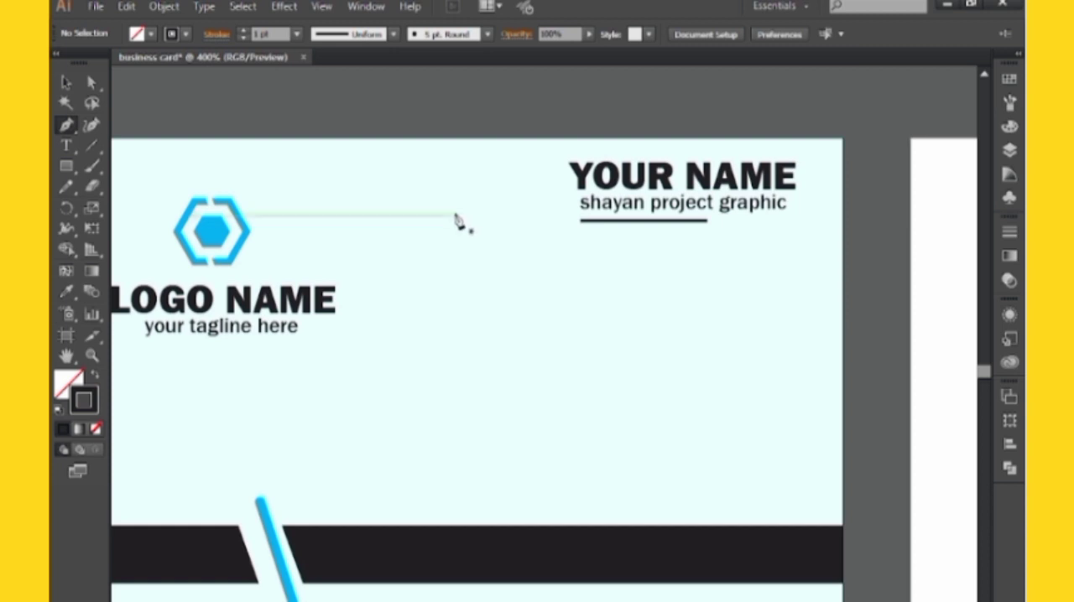
left_click(434, 197)
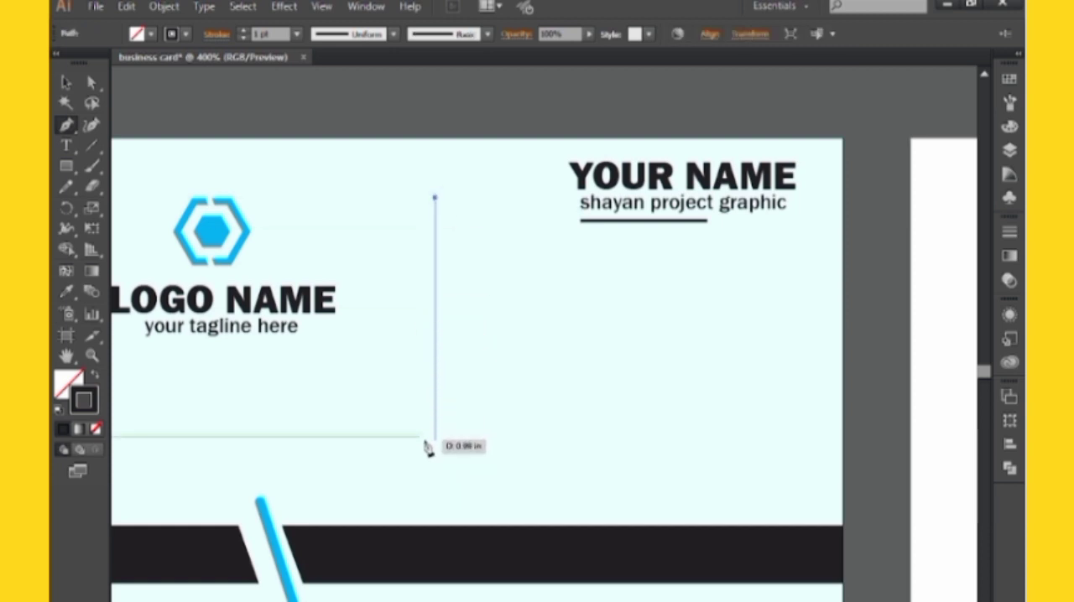
left_click(435, 449)
key("v")
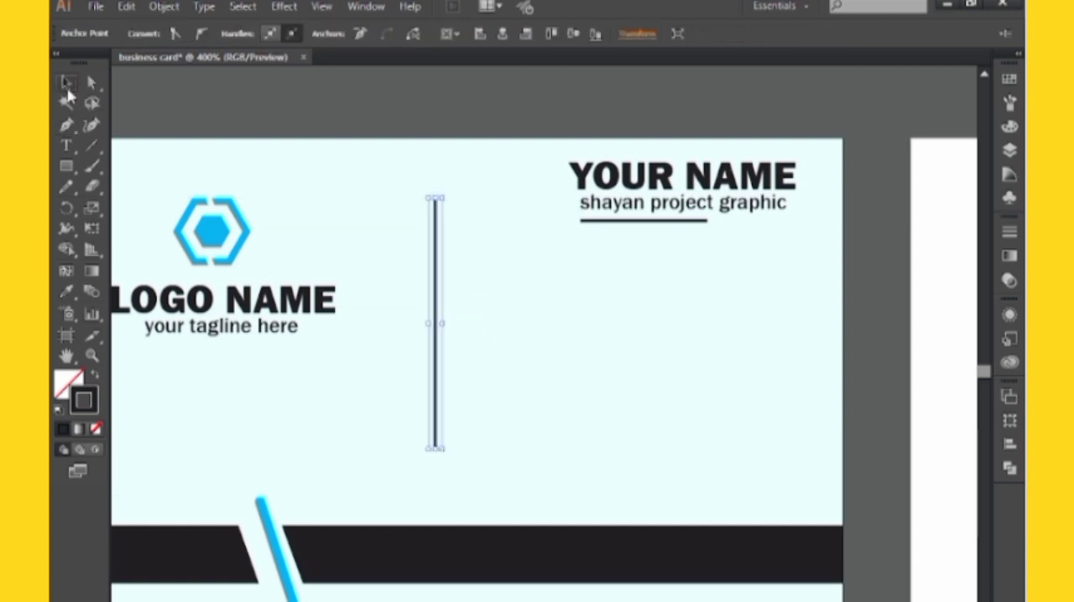
Try stroke weights of 0.75 pt and 0.5 pt on the vertical divider line
left_click(297, 34)
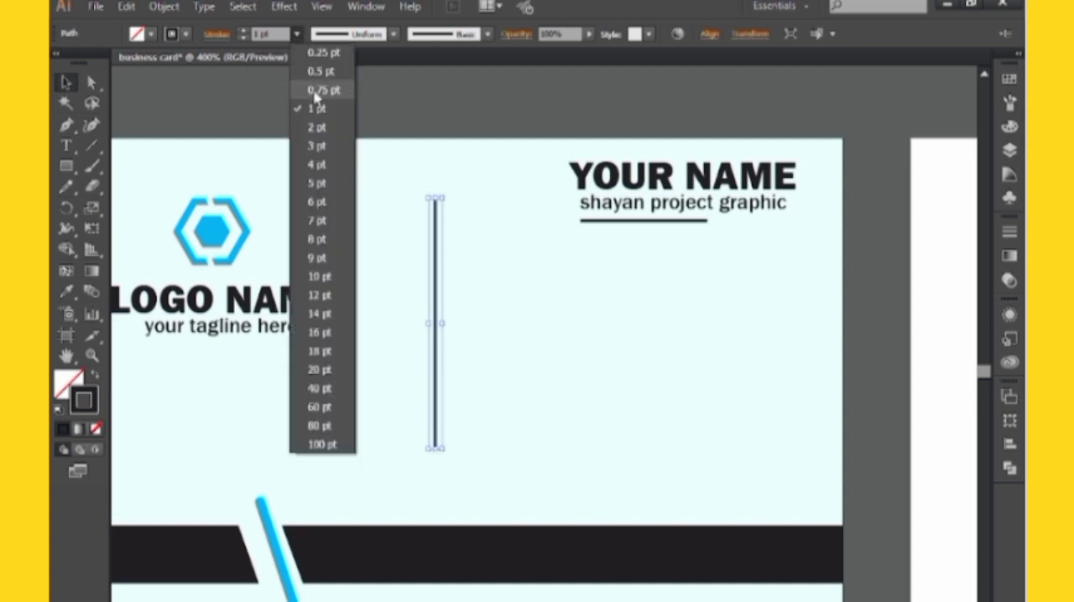
left_click(312, 93)
left_click(297, 35)
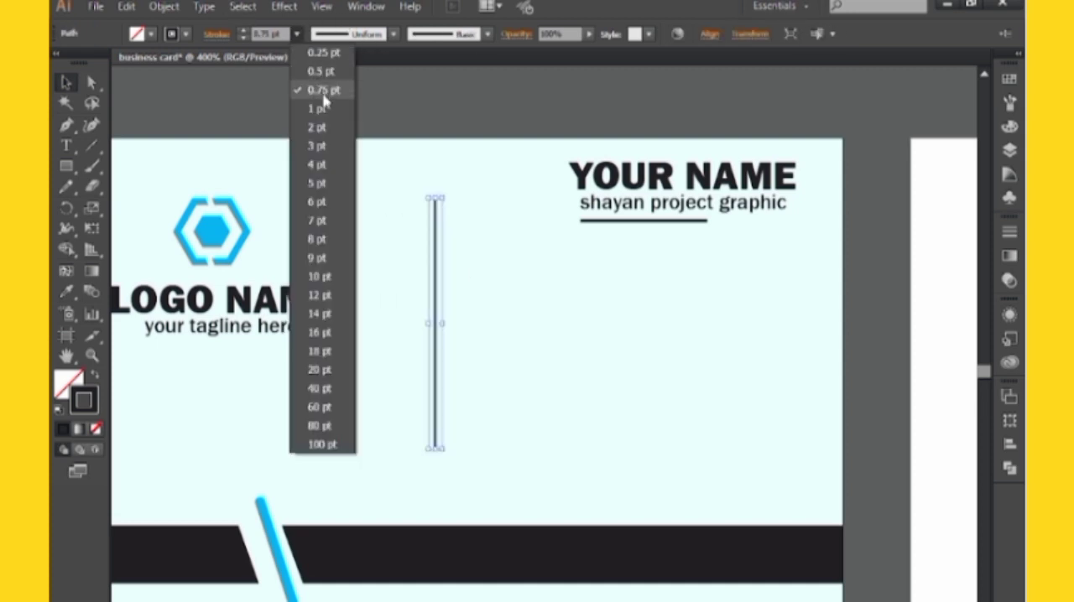
left_click(324, 78)
left_click(401, 103)
Add a slightly longer parallel line on each side of the vertical divider and set the three lines' stroke to 0.25 pt
mouse_move(435, 228)
left_mouse_down()
mouse_move(453, 236)
mouse_move(422, 235)
mouse_move(439, 179)
mouse_move(470, 267)
left_mouse_up()
left_click(427, 203)
left_click(450, 210)
left_click(422, 216, "shift")
left_click(444, 148)
left_click(296, 34)
left_click(319, 56)
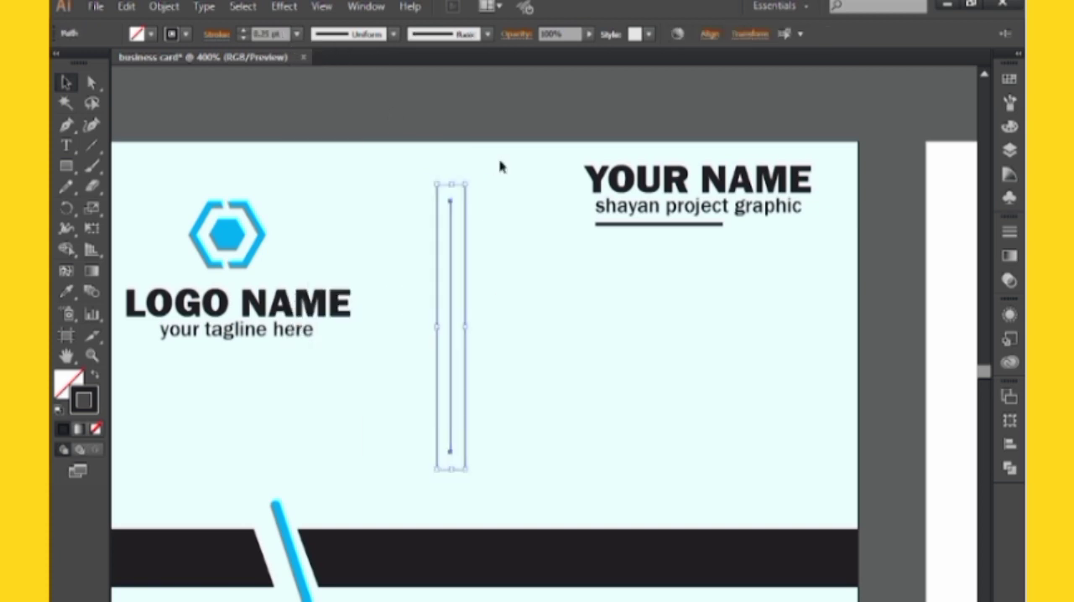
left_click(503, 169)
left_click_drag(517, 207, 490, 192)
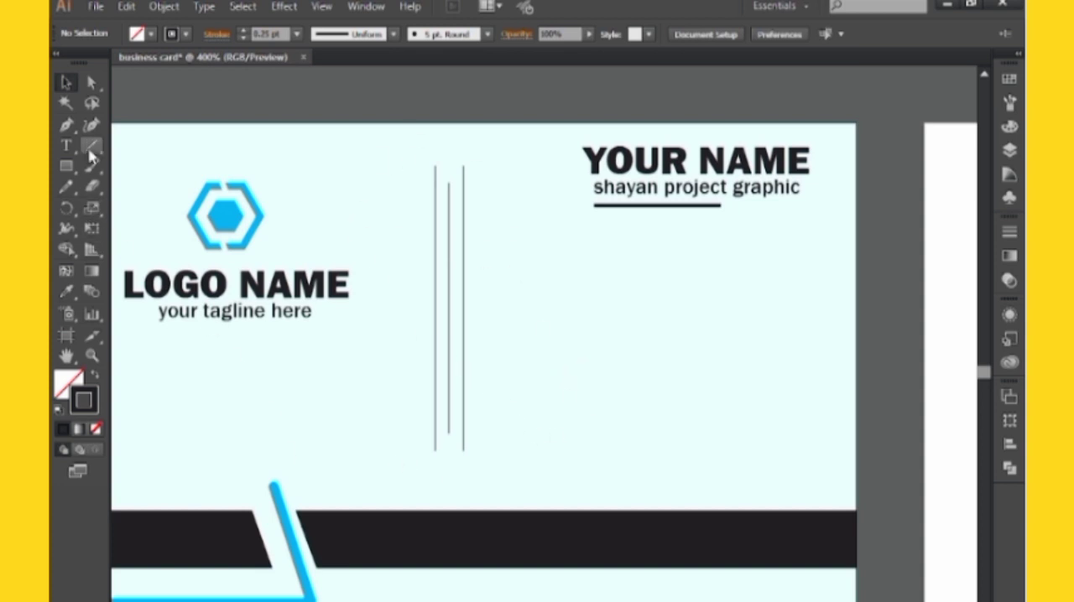
left_click(67, 145)
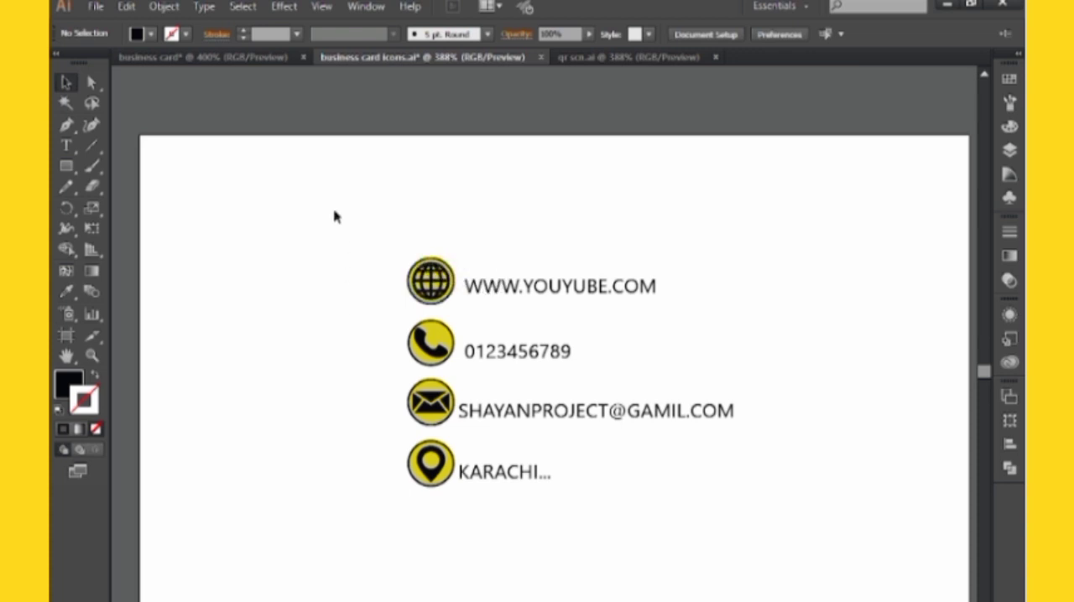
Copy all four contact icons with their text from the business card icons document onto the card's front, below the name block
left_click_drag(364, 182, 671, 569)
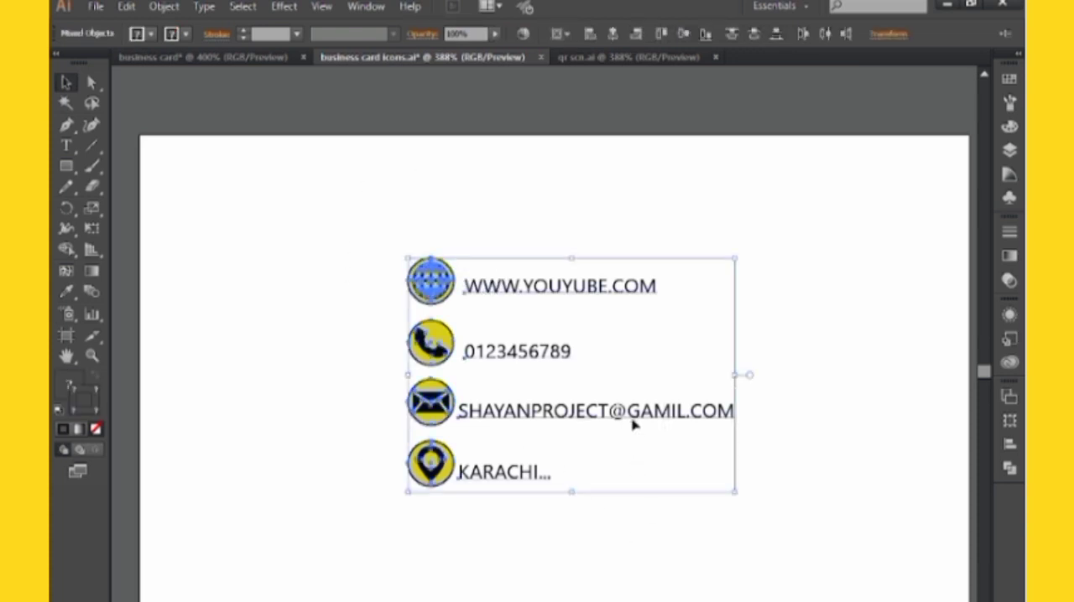
left_click_drag(636, 422, 729, 361)
left_click(649, 459)
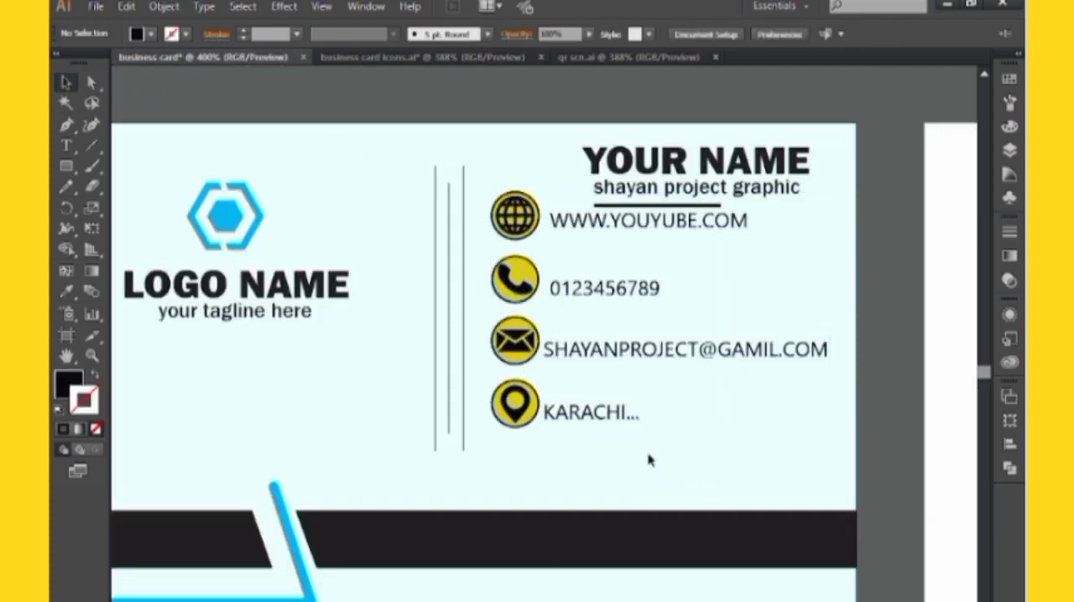
left_click_drag(684, 462, 684, 462)
key("Delete")
left_click_drag(689, 408, 679, 433)
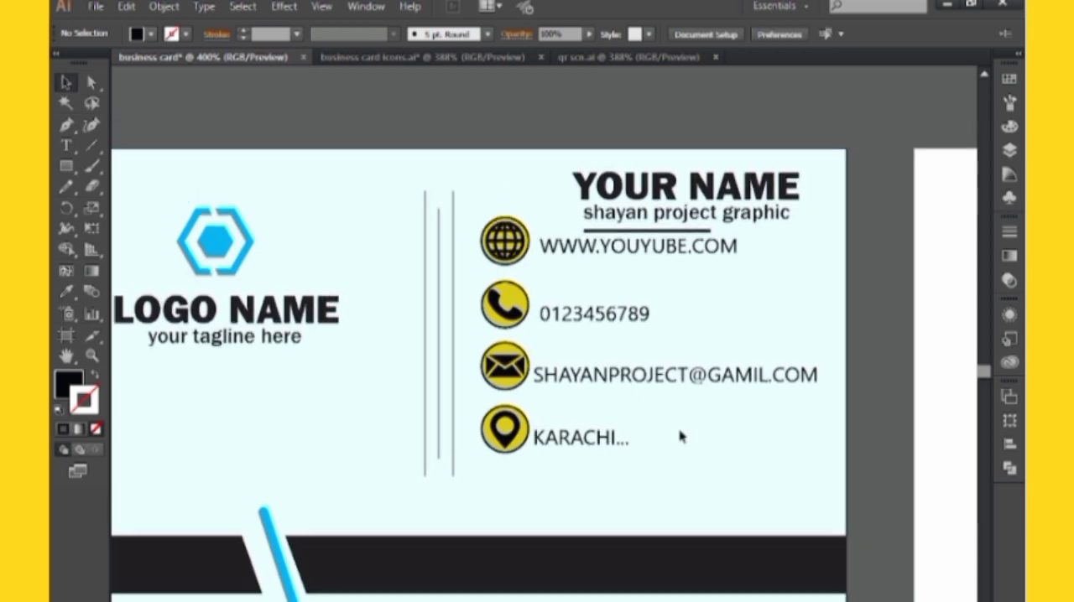
Group the four contact rows, scale the group down slightly and position it under the short line below the name block
left_click(618, 374)
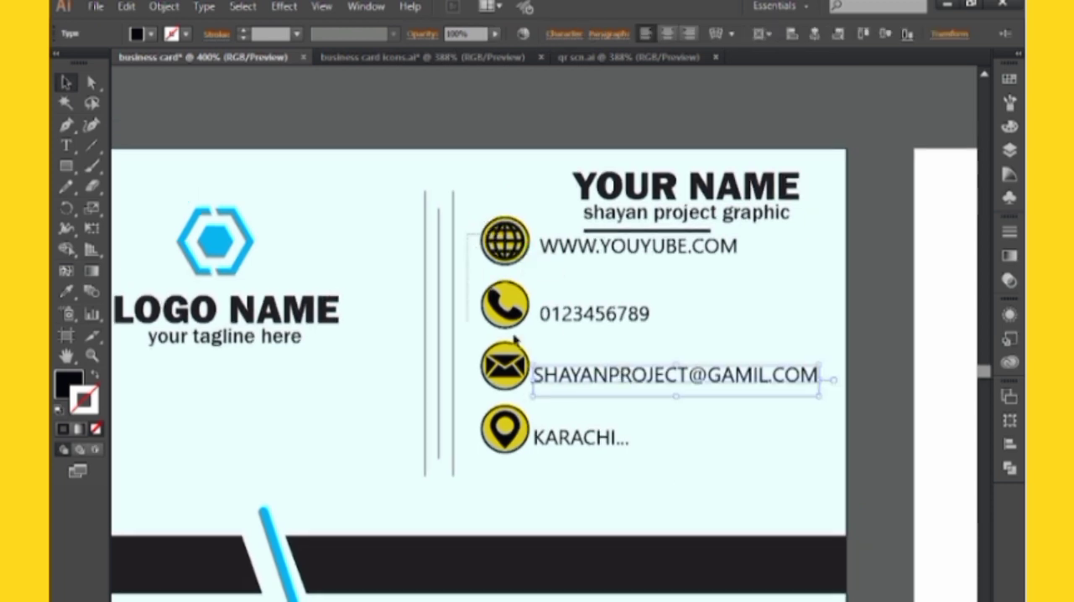
left_click_drag(516, 339, 561, 478)
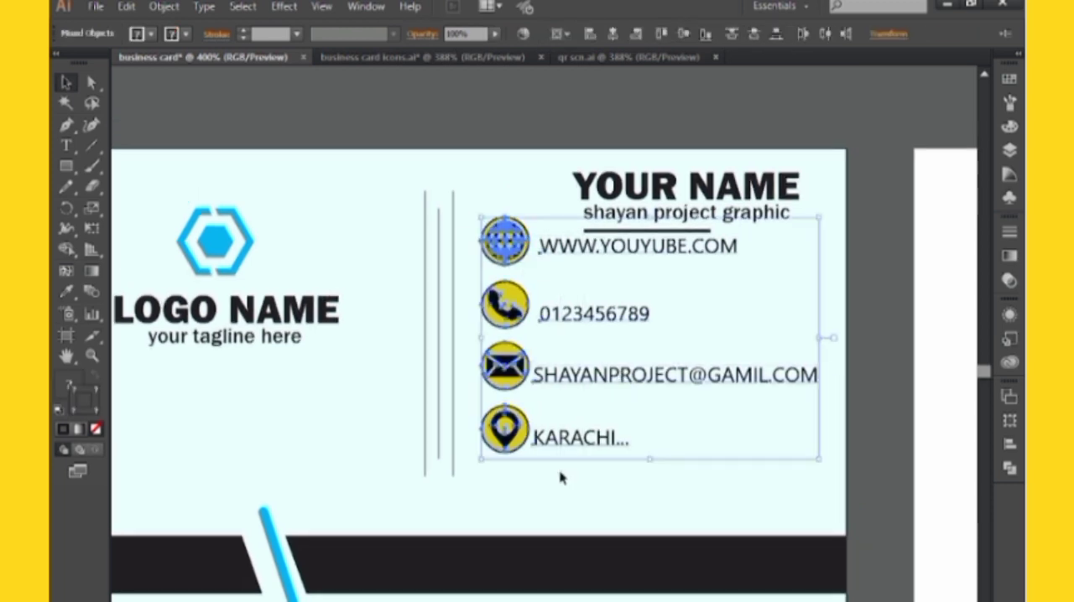
key("a")
key("ctrl+g")
left_click_drag(598, 317, 602, 353)
left_click_drag(826, 500, 813, 489)
left_click(856, 473)
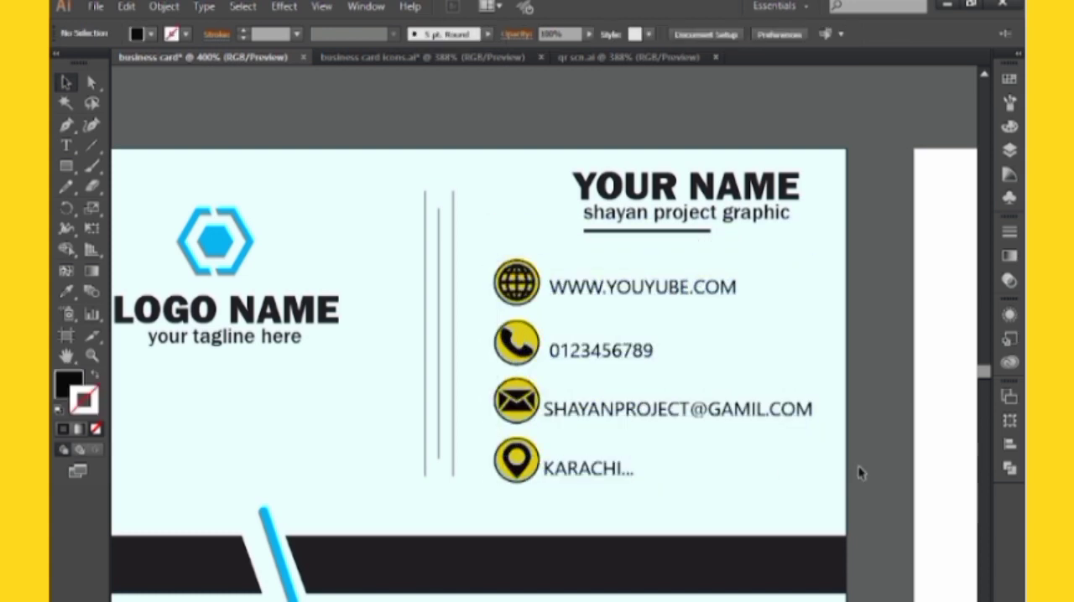
Ungroup the contact block, and ungroup the phone icon so that its yellow circle is a separate object
key("ctrl+plus")
key("ctrl+plus")
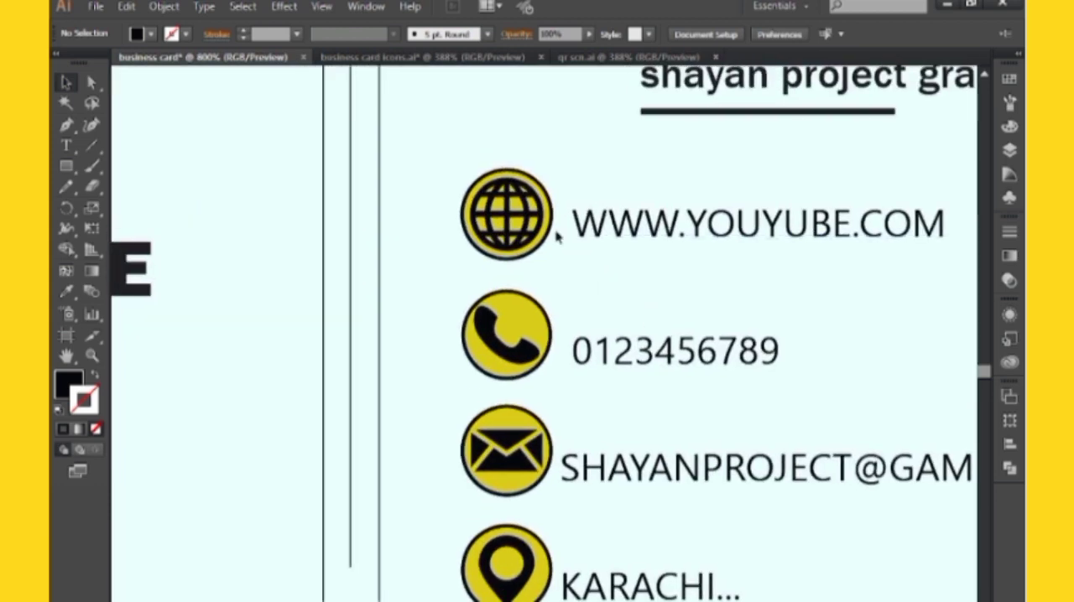
left_click(552, 233)
right_click(554, 220)
left_click(564, 326)
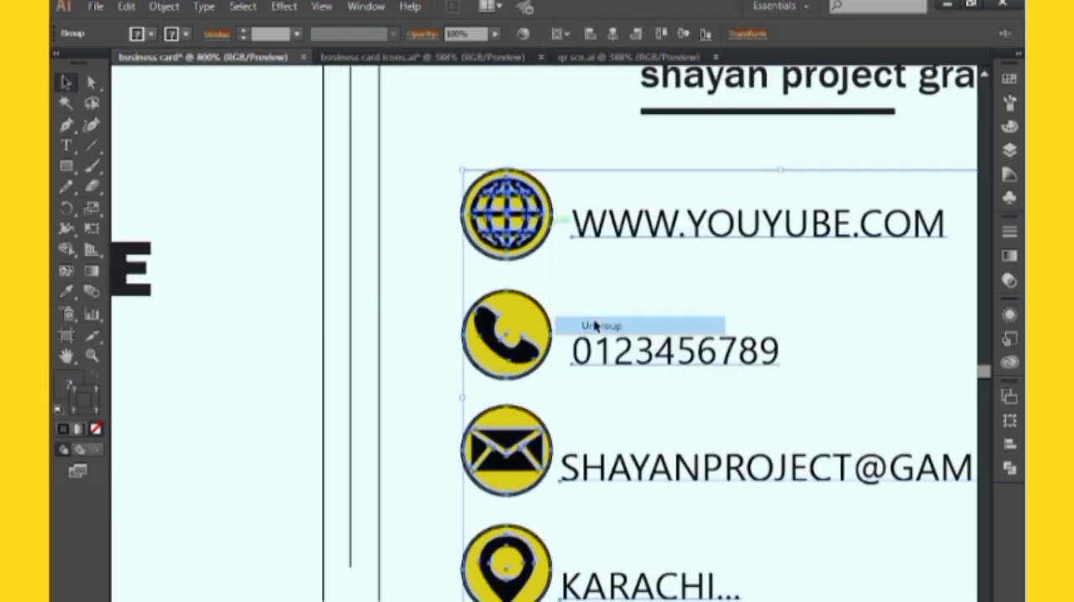
left_click(406, 294)
left_click(507, 305)
left_click_drag(454, 313, 484, 262)
right_click(522, 268)
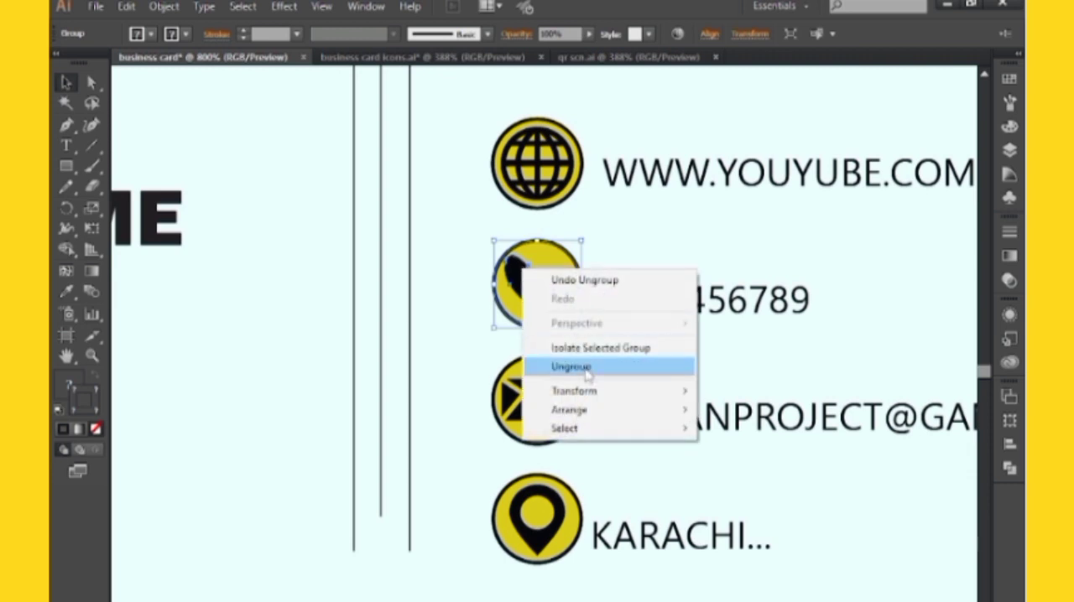
left_click(587, 367)
Recolour the phone icon's yellow circle by sampling the card's blue accent with the Eyedropper
key("ctrl+minus")
left_click(495, 424)
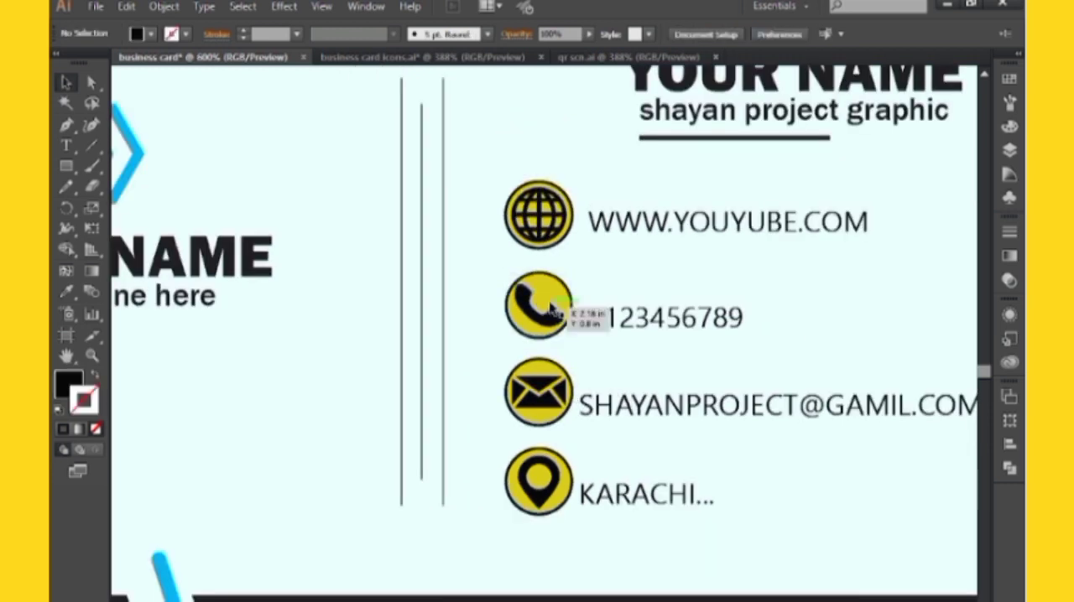
left_click(551, 310)
scroll(568, 343, "down", 5)
scroll(439, 427, "left", 3)
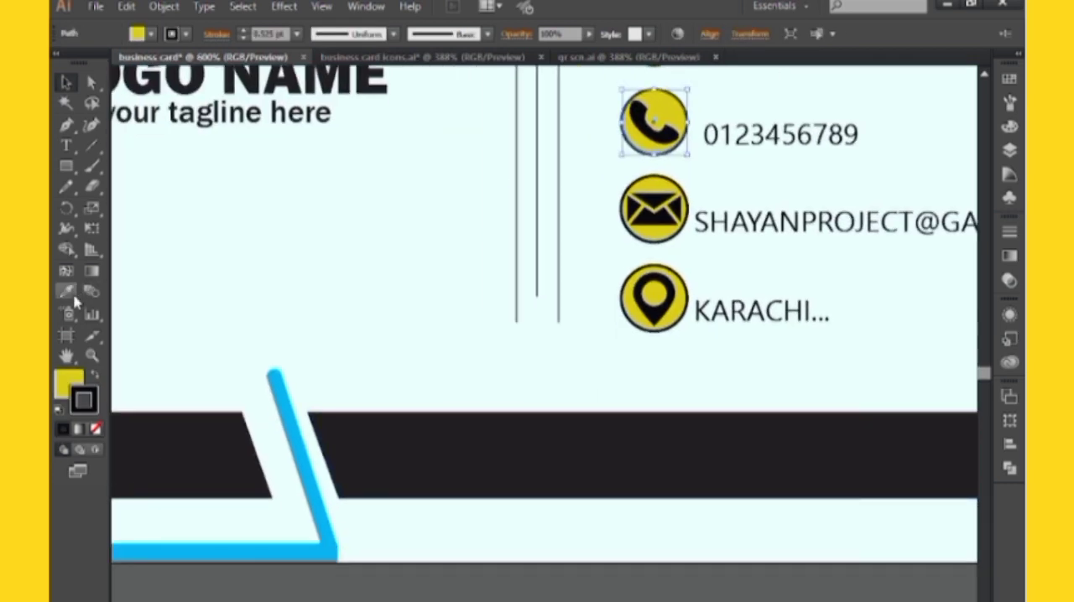
left_click(67, 292)
left_click(280, 396)
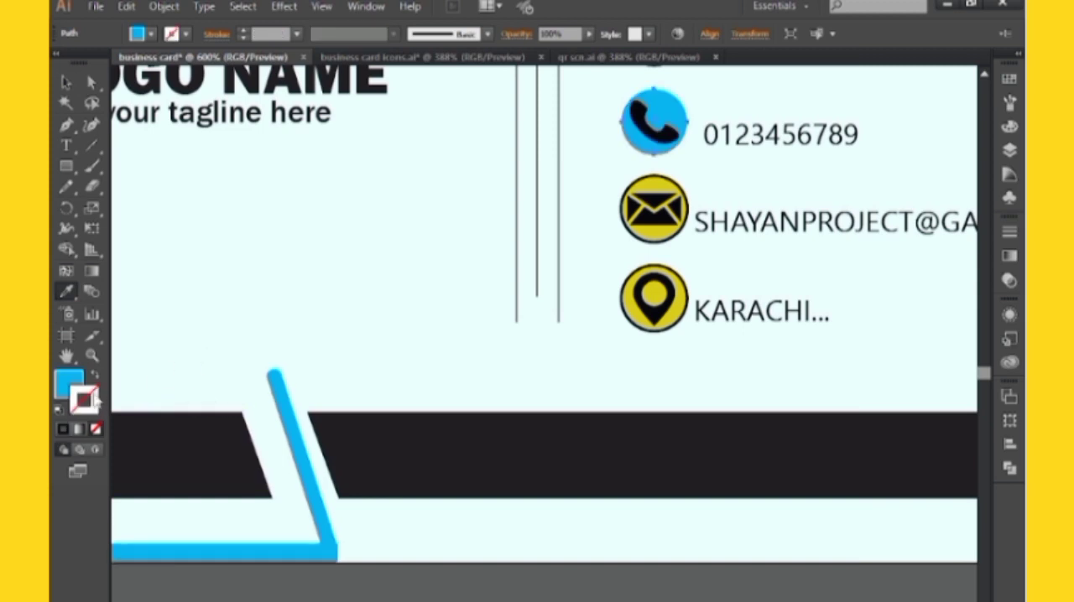
Try a 1 pt black stroke on the phone icon's blue circle
left_click(63, 430)
scroll(470, 285, "up", 2)
scroll(593, 260, "left", 3)
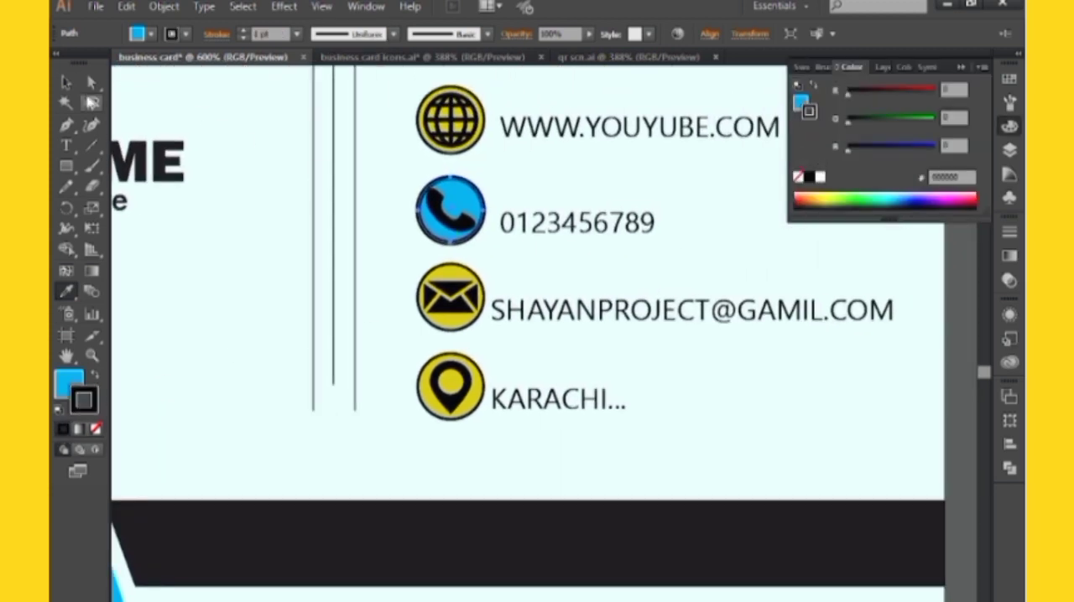
left_click(68, 82)
left_click(277, 333)
key("ctrl+minus")
key("ctrl+minus")
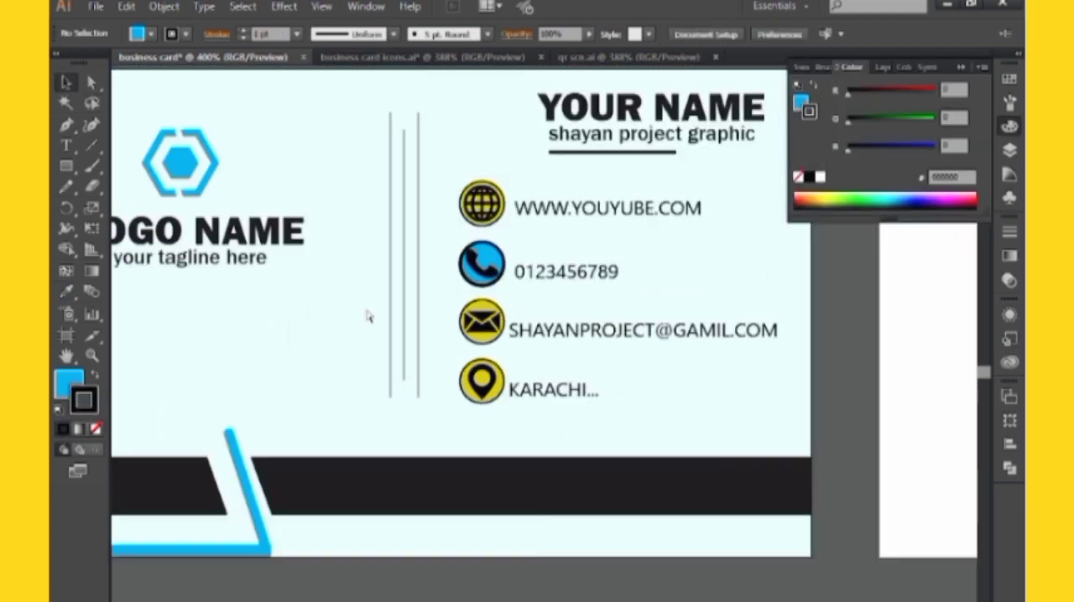
scroll(403, 338, "up", 1)
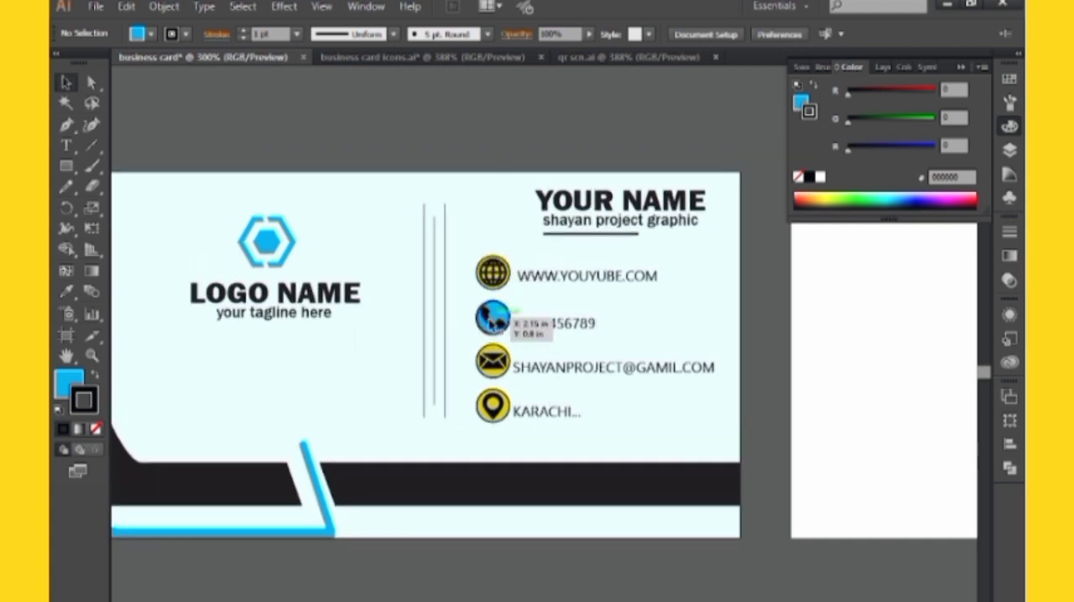
Remove the black stroke from the phone icon's blue circle
left_click(445, 369)
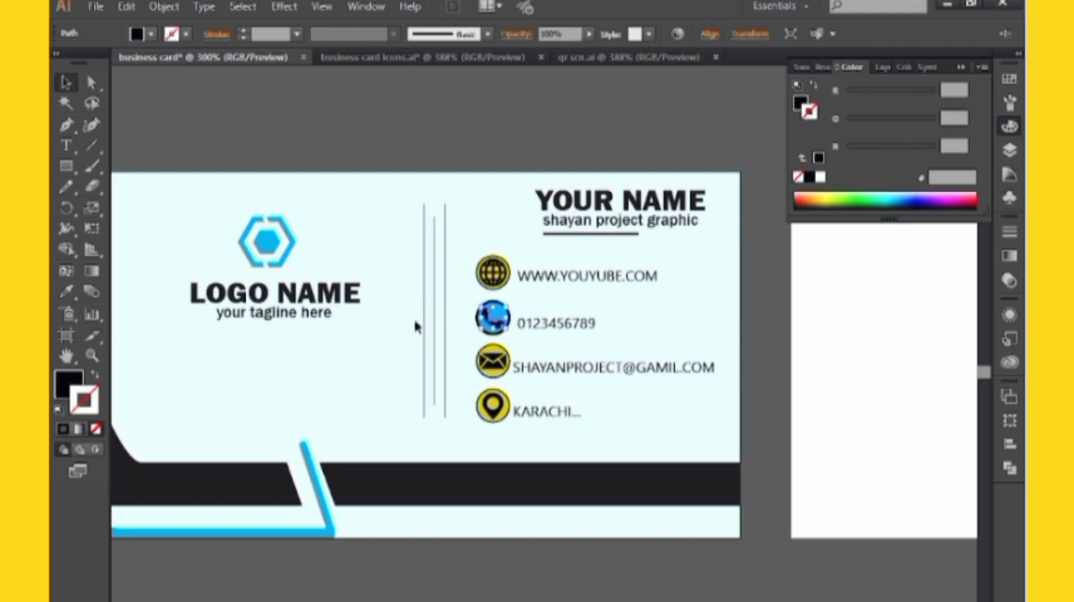
left_click(492, 319)
left_click(97, 429)
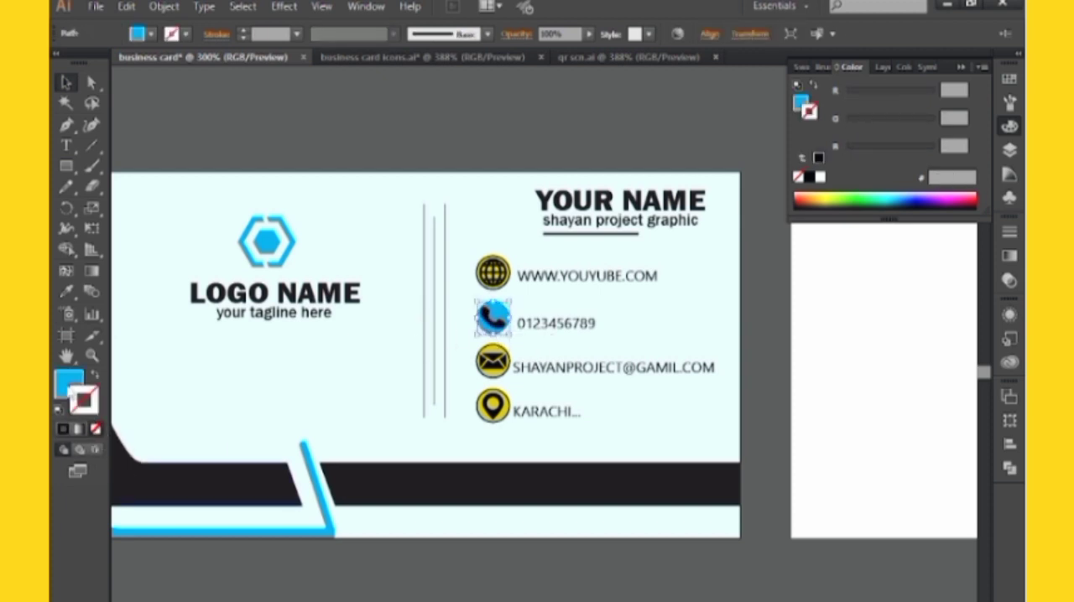
left_click(233, 391)
Ungroup the envelope icon in the contact details
left_click(492, 361)
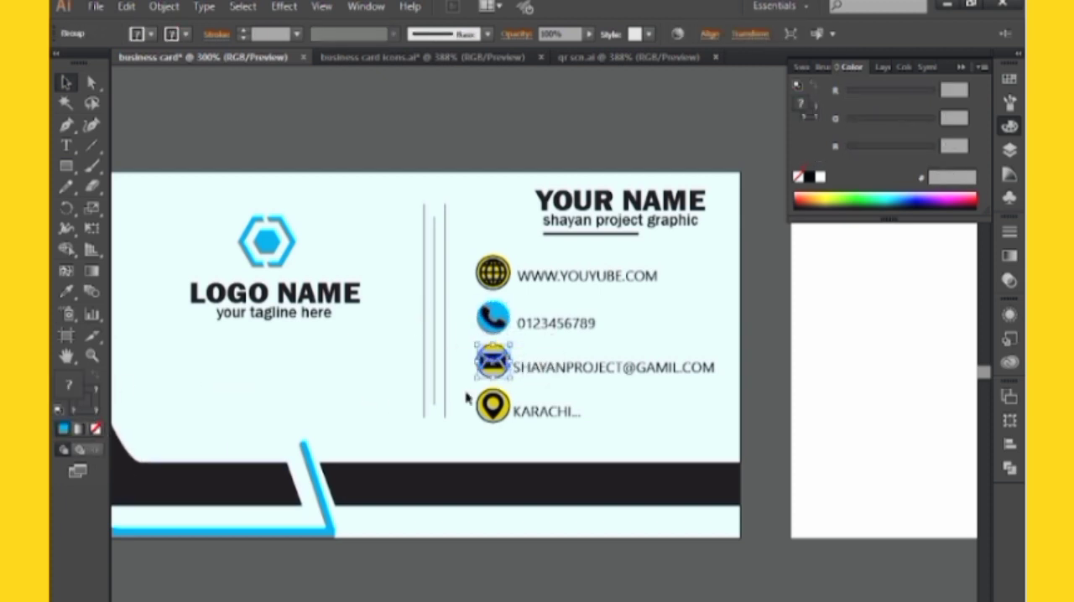
right_click(481, 360)
left_click(505, 456)
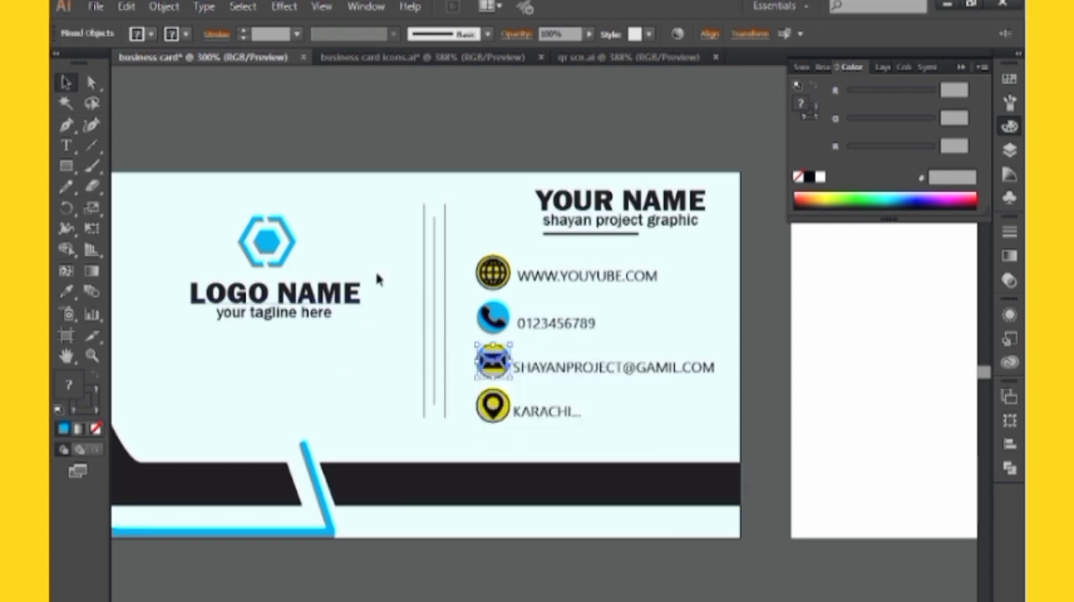
Ungroup the globe icon and sample the phone icon's blue, strokeless circle onto its yellow circle
left_click(492, 272)
right_click(494, 273)
left_click(528, 372)
left_click(490, 183)
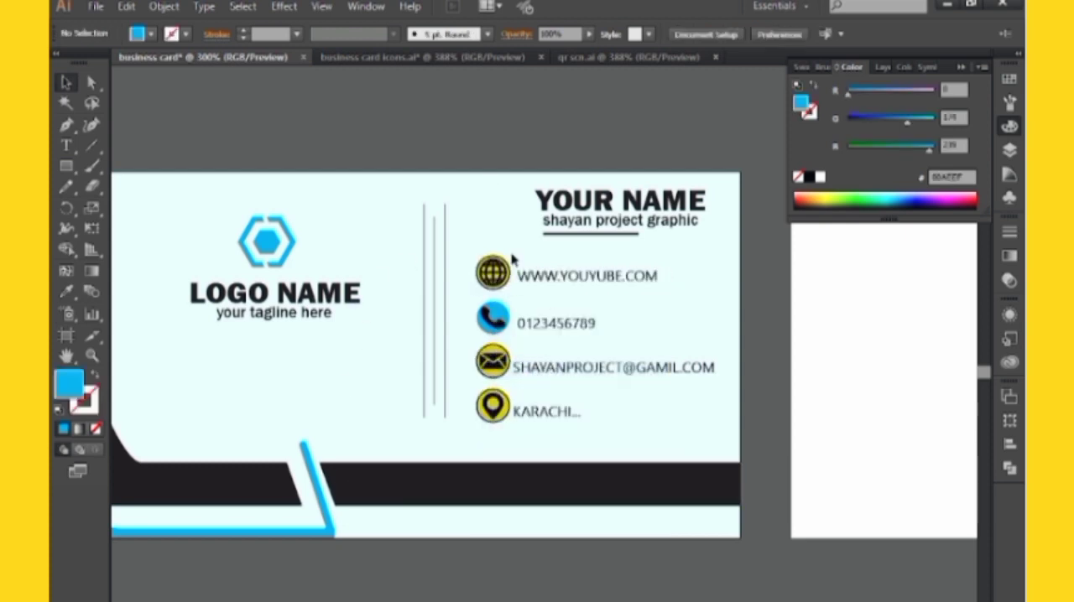
left_click(505, 263)
key("i")
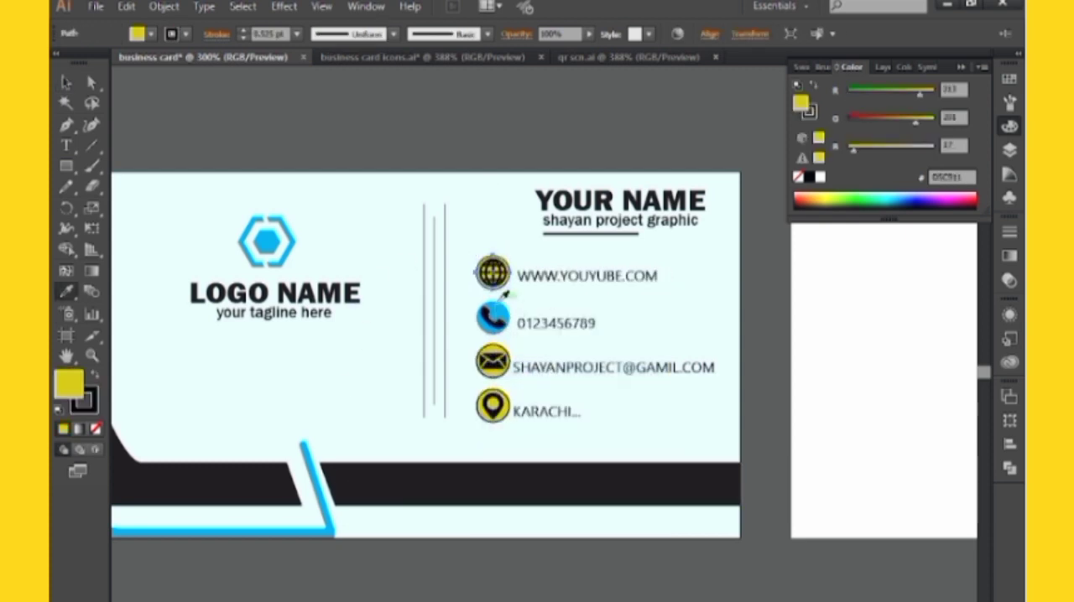
left_click(492, 319)
key("v")
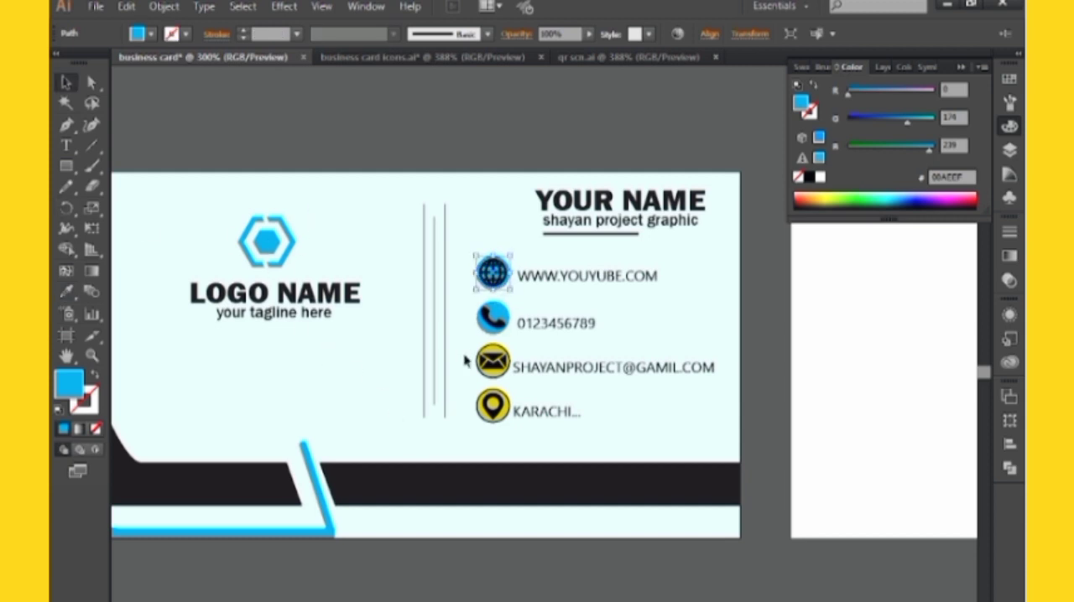
Sample the phone icon's blue, strokeless circle onto the envelope icon's yellow circle
right_click(496, 356)
left_click(445, 328)
left_click(502, 358)
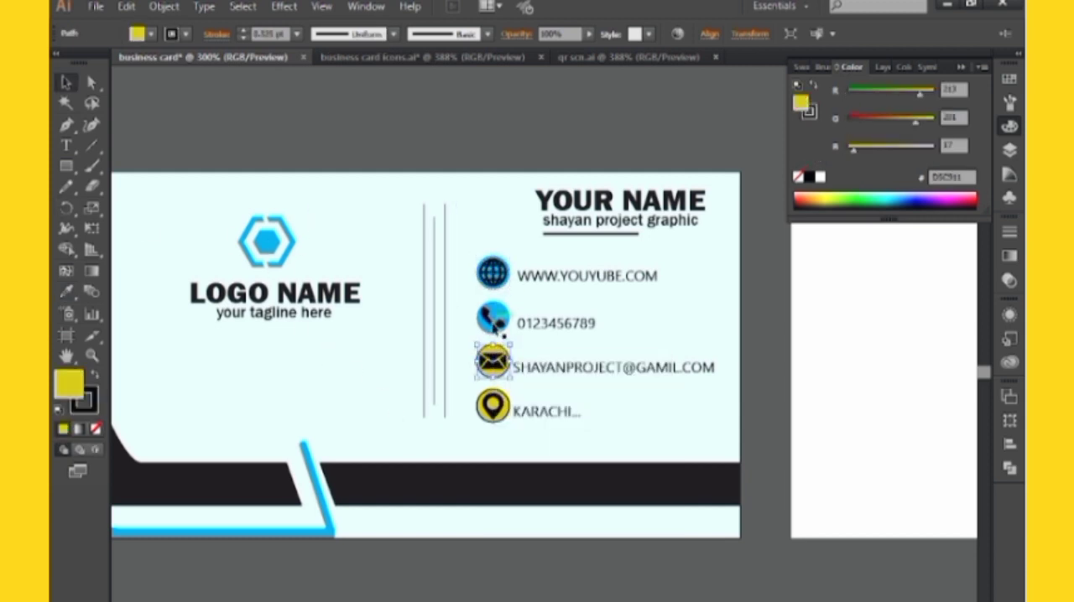
key("i")
left_click(507, 307)
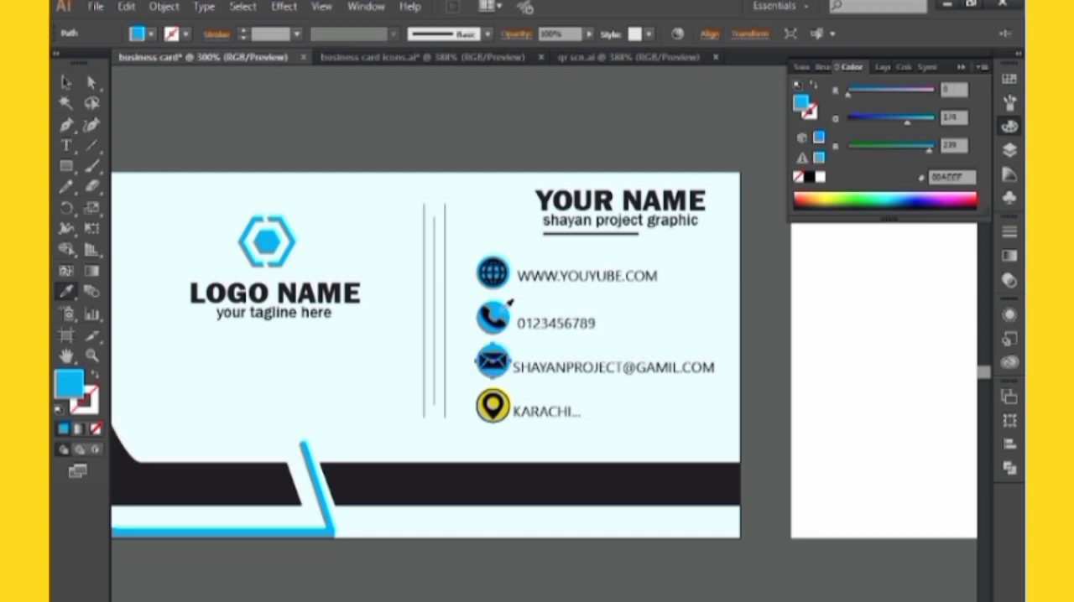
key("v")
Ungroup the location pin icon and sample the envelope icon's blue, strokeless circle onto its yellow circle
left_click(494, 408)
right_click(497, 414)
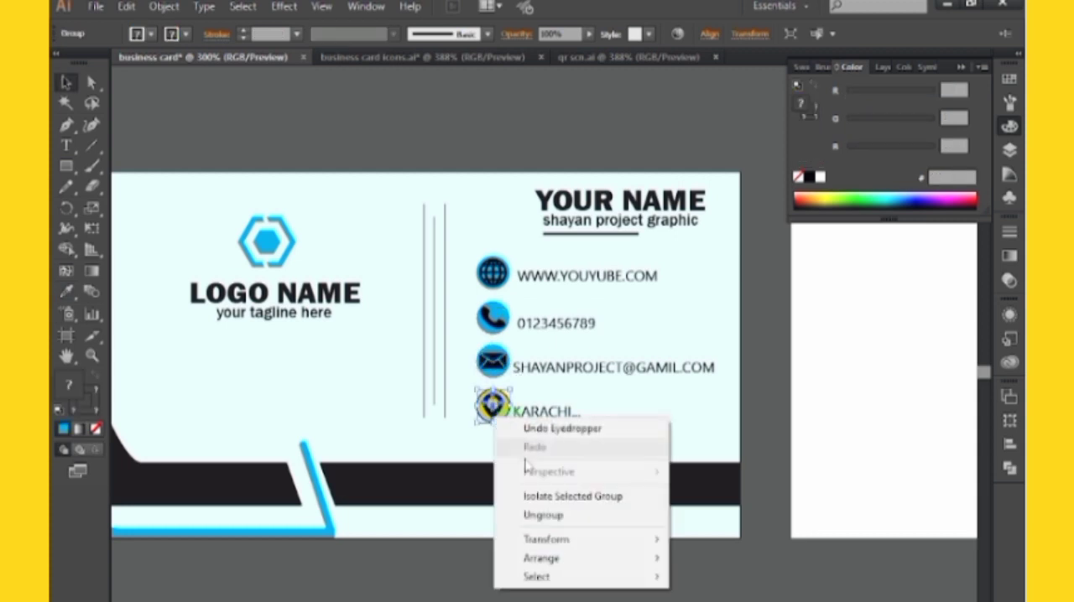
left_click(543, 515)
left_click(489, 409)
left_click(495, 401)
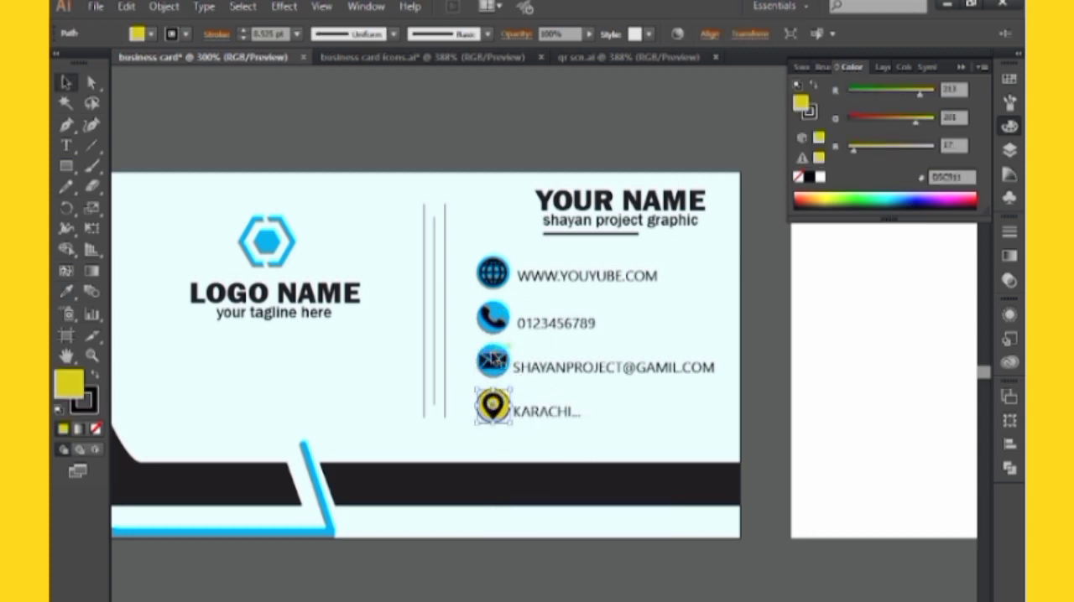
key("i")
left_click(498, 344)
left_click(66, 84)
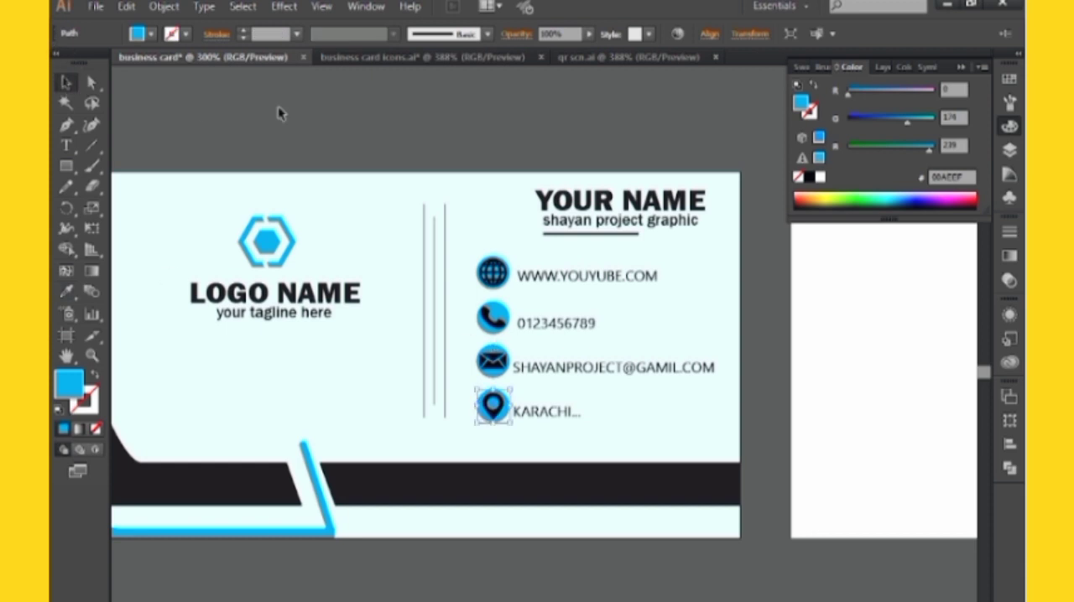
left_click(587, 354)
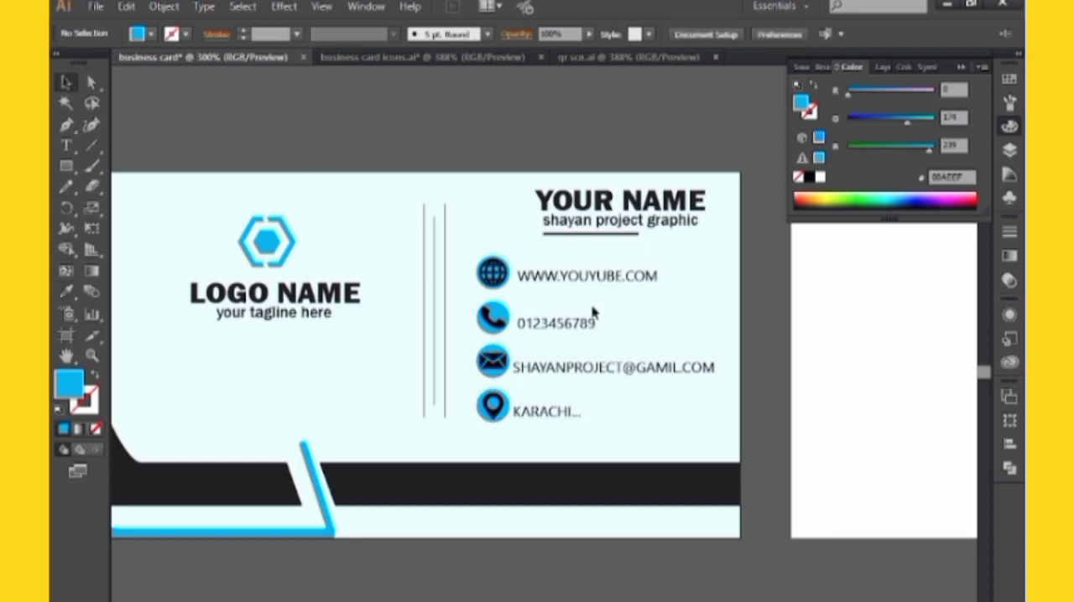
Copy the QR code from its own document onto the card, above the dark bar and beside the vertical divider lines
left_click_drag(574, 344, 354, 307)
left_click(642, 58)
left_click_drag(392, 454, 411, 378)
left_click(425, 534)
mouse_move(576, 542)
left_mouse_down()
mouse_move(506, 506)
mouse_move(565, 527)
left_mouse_up()
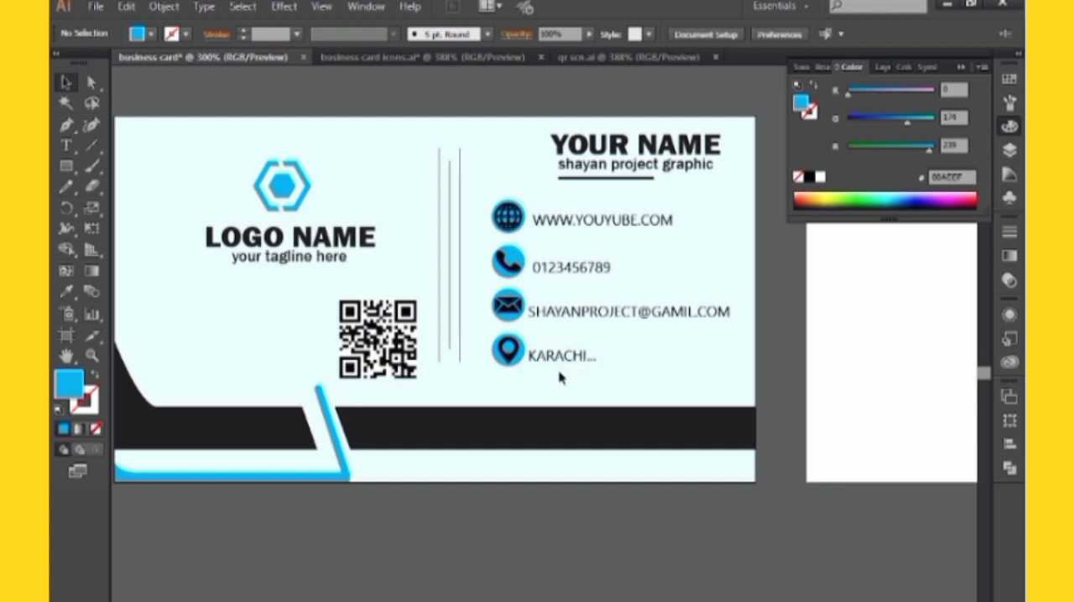
left_click(962, 68)
left_click_drag(861, 262, 501, 315)
left_click_drag(351, 298, 650, 242)
left_click_drag(394, 241, 421, 243)
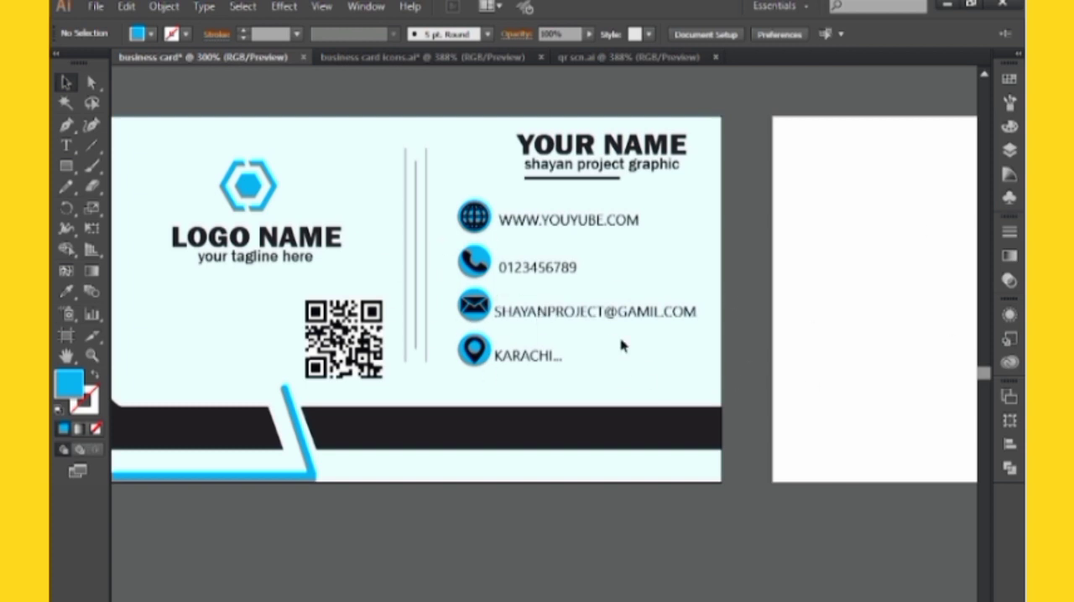
left_click(66, 145)
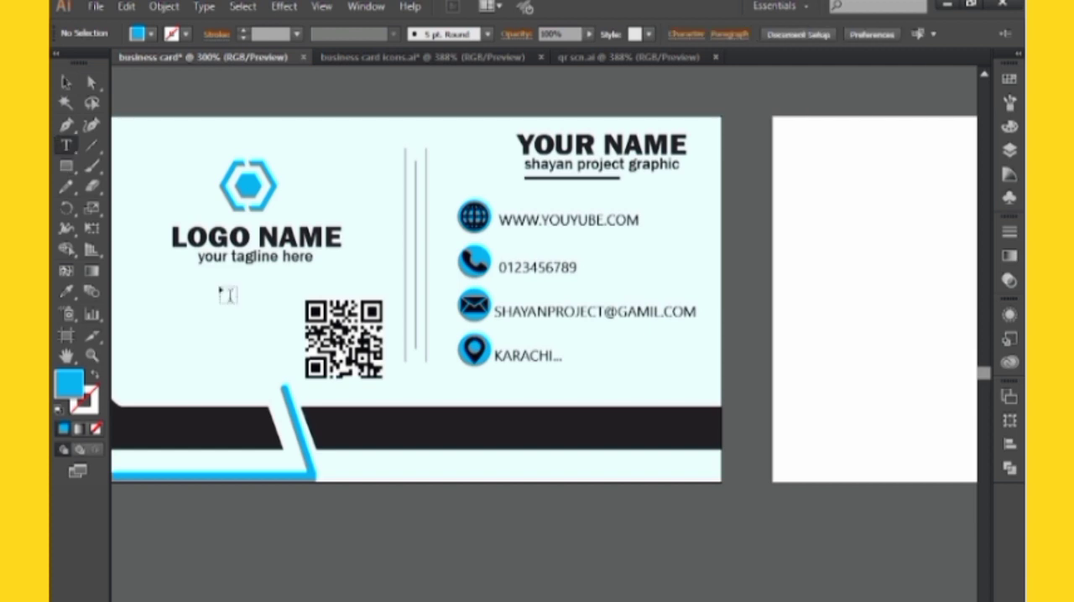
scroll(417, 504, "down", 3)
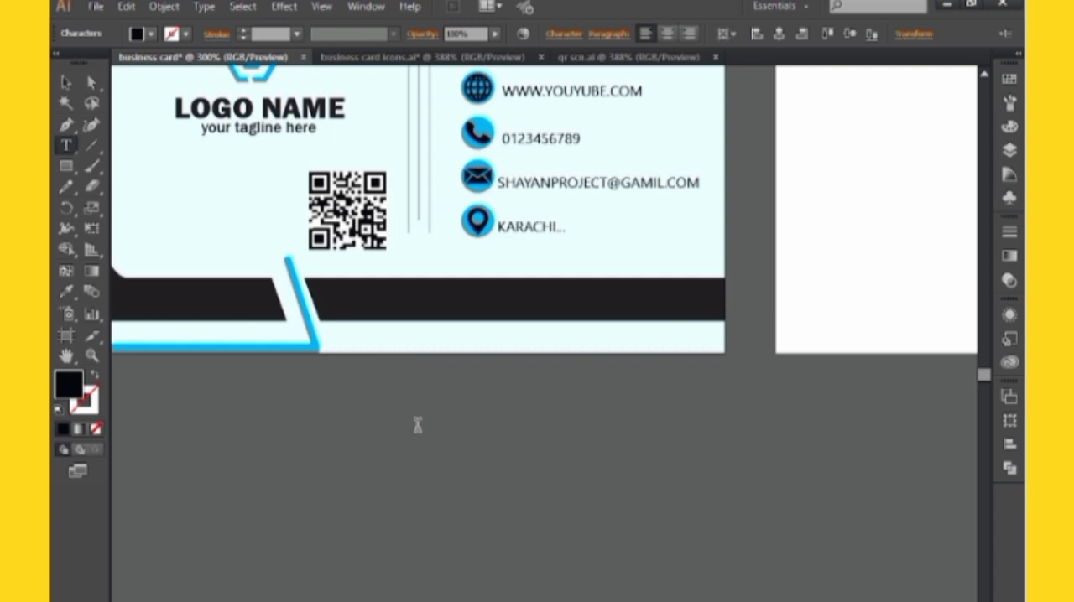
type("shayan.com")
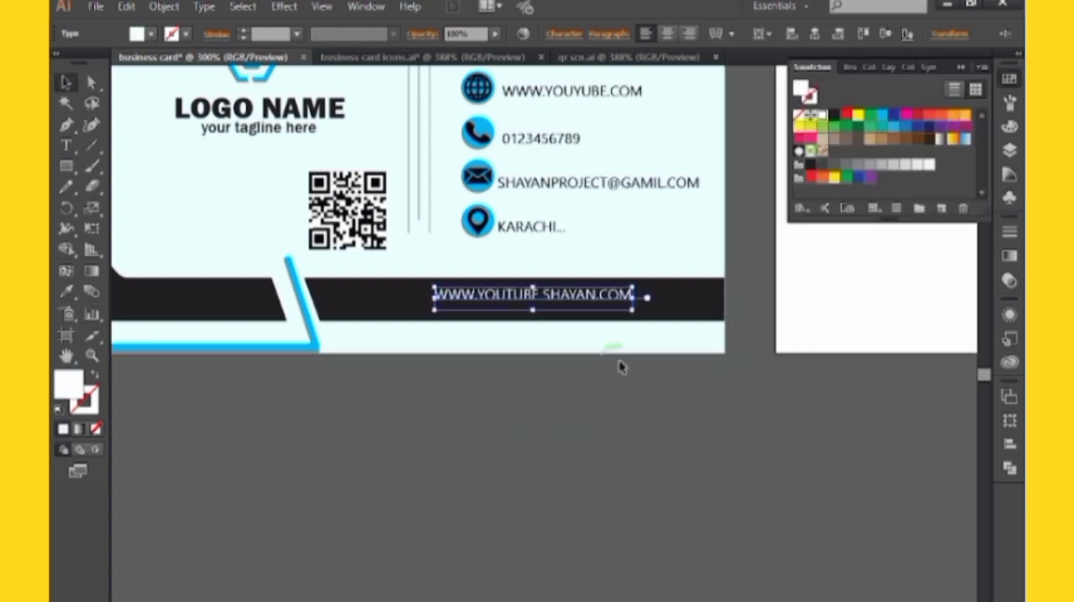
left_click_drag(647, 307, 707, 323)
left_click(739, 317)
left_click_drag(554, 305, 787, 328)
Create a rectangle 3.5 in wide and 2 in high for the back card's background
key("ctrl+minus")
key("ctrl+minus")
left_click(980, 67)
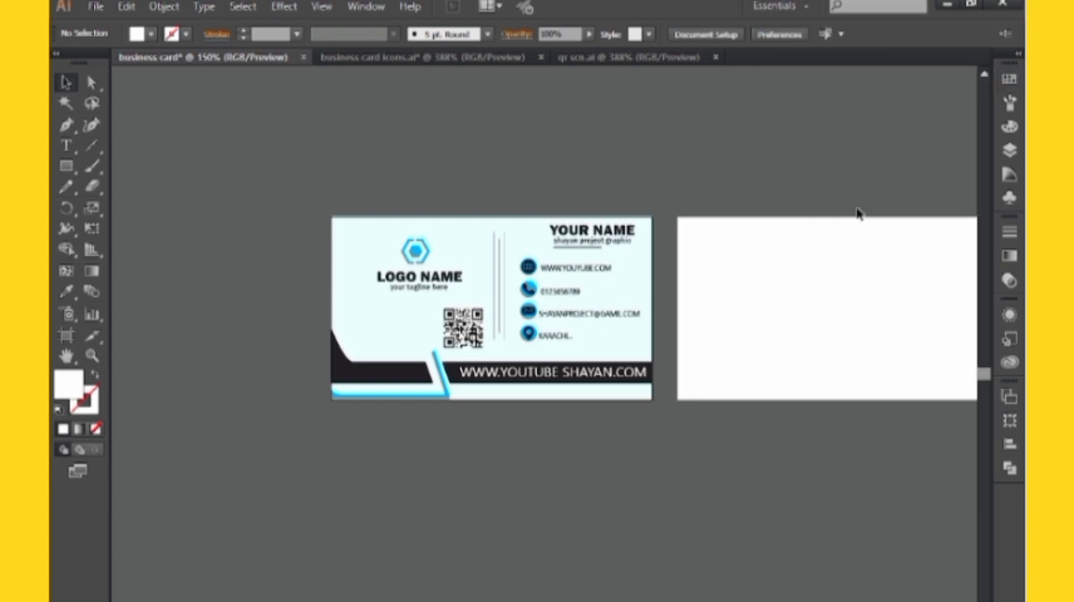
scroll(726, 365, "right", 2)
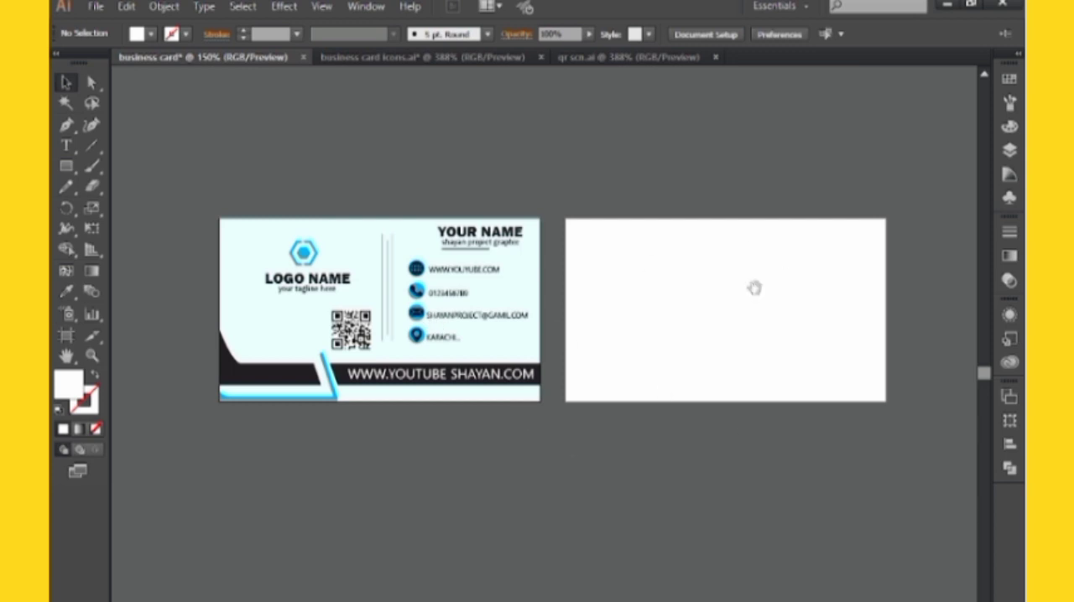
left_click_drag(754, 288, 701, 291)
left_click(67, 166)
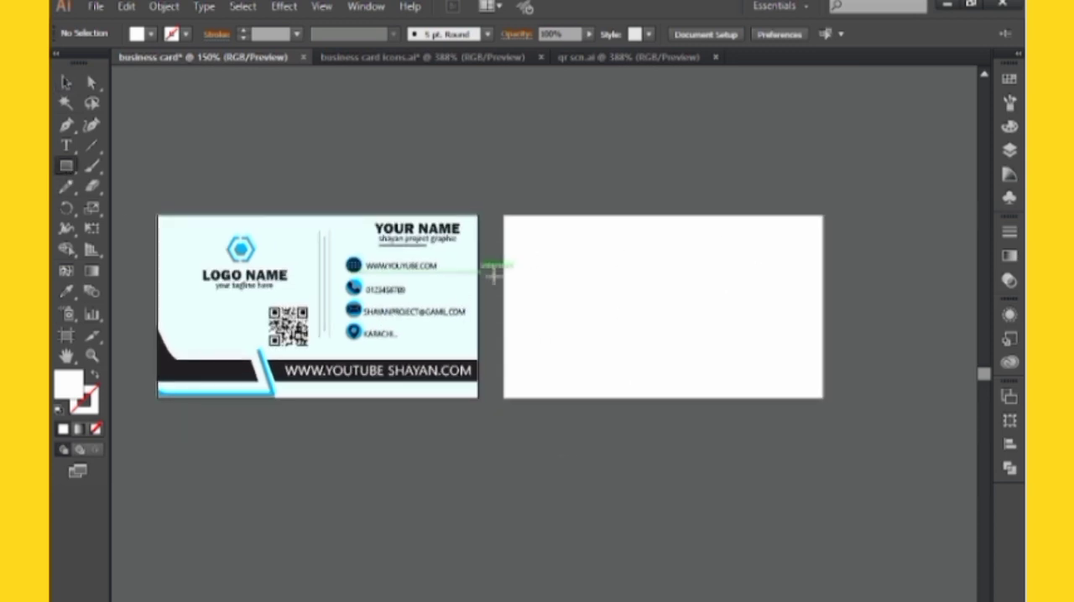
left_click(638, 295)
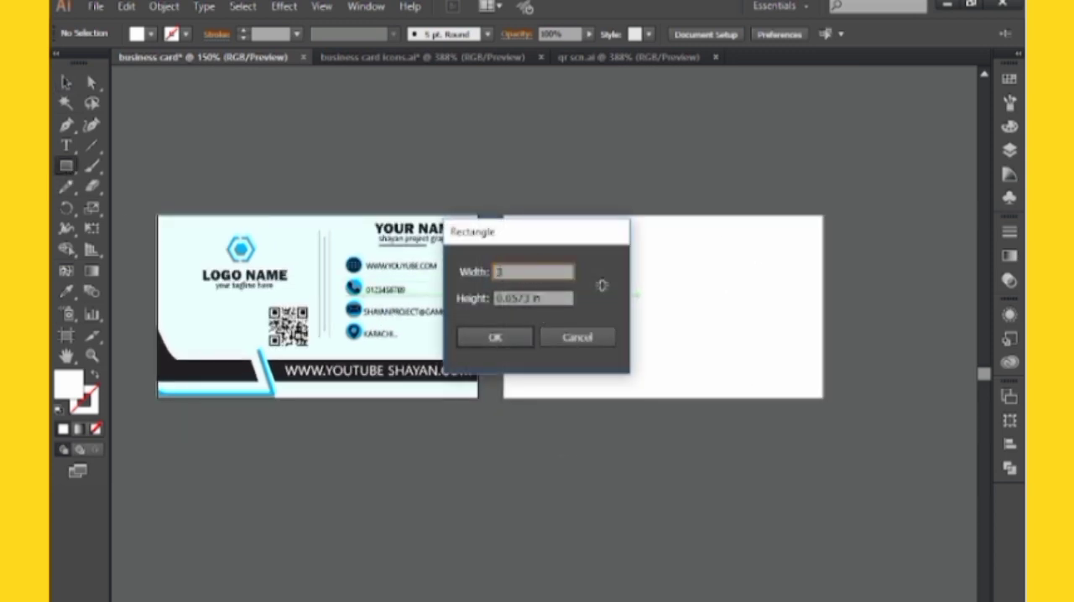
type("3.5")
left_click(549, 298)
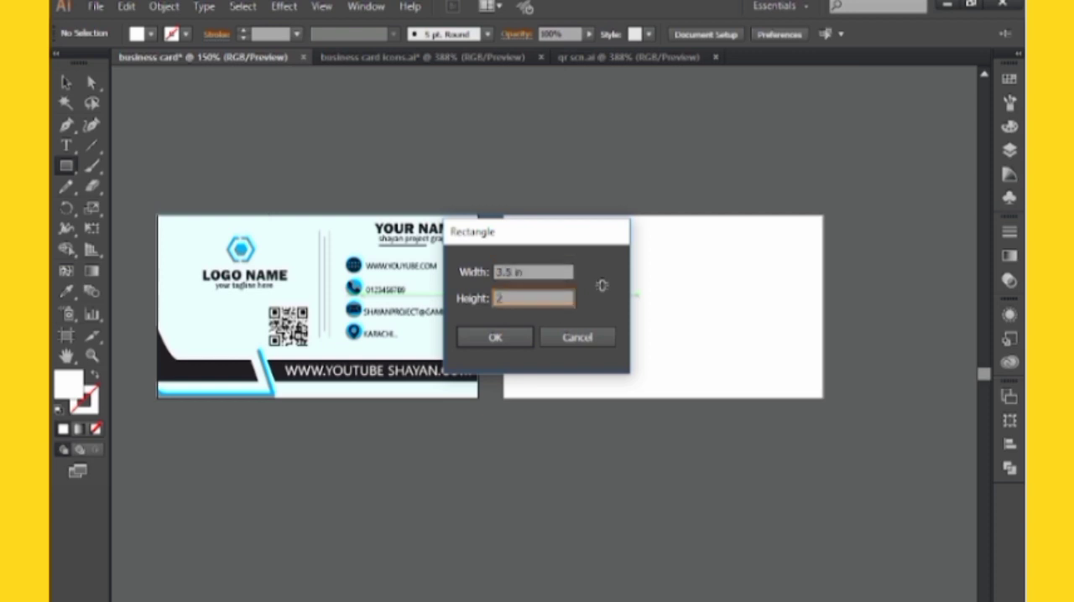
left_click(495, 337)
Sample the front card's pale blue background onto the new rectangle and move it to cover the empty second artboard
left_click(66, 291)
left_click(191, 277)
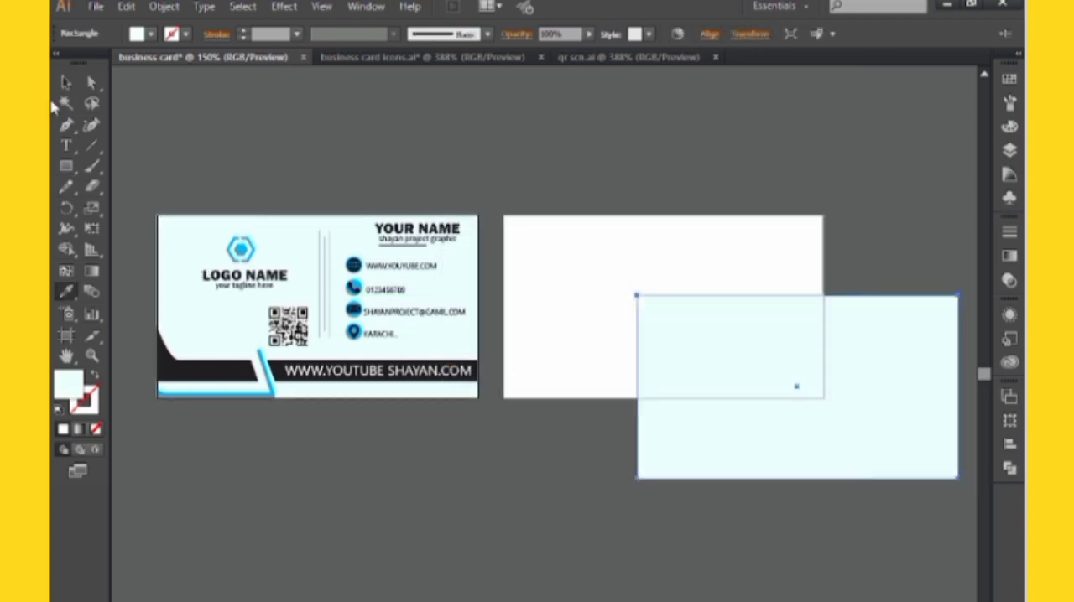
left_click(66, 82)
left_click_drag(772, 389, 639, 313)
key("ctrl+shift+a")
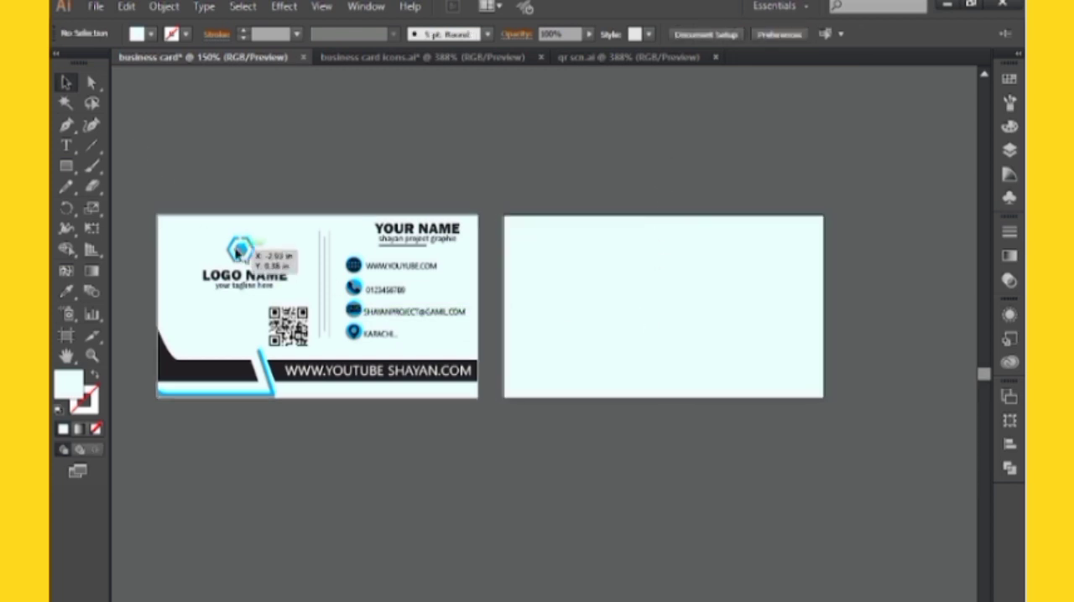
Group the logo icon with its name and tagline, and place a copy of the group on the back card
left_click_drag(265, 289, 265, 290)
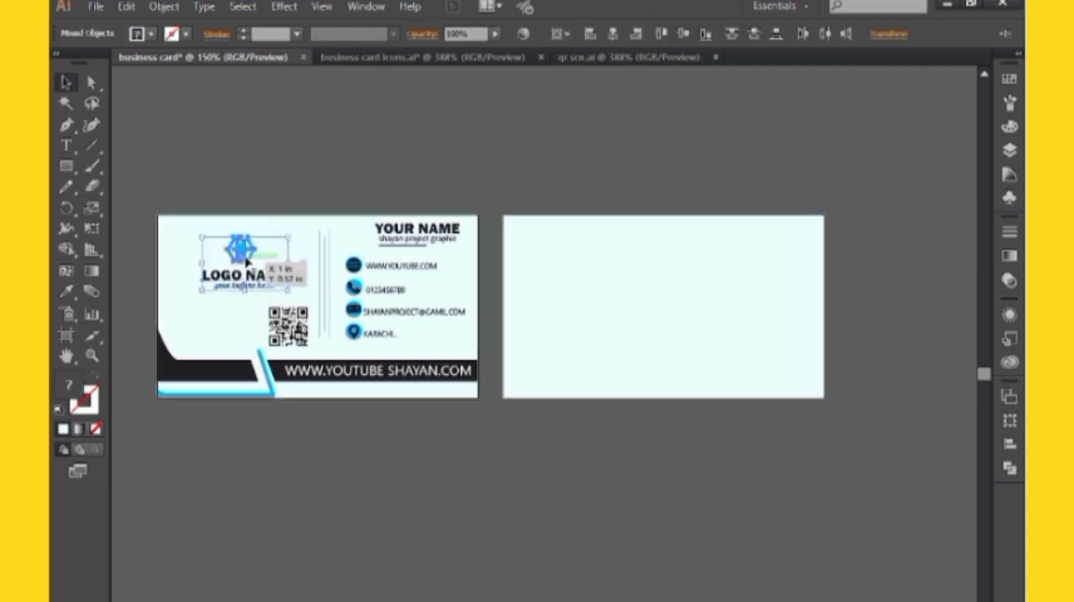
key("ctrl+g")
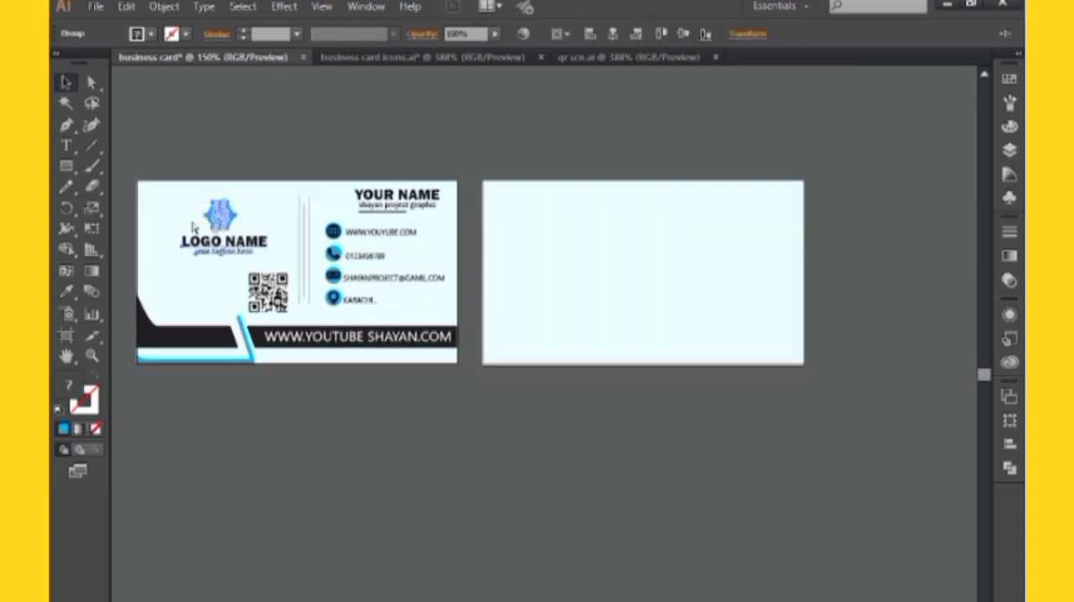
left_click_drag(220, 216, 662, 223)
right_click(653, 205)
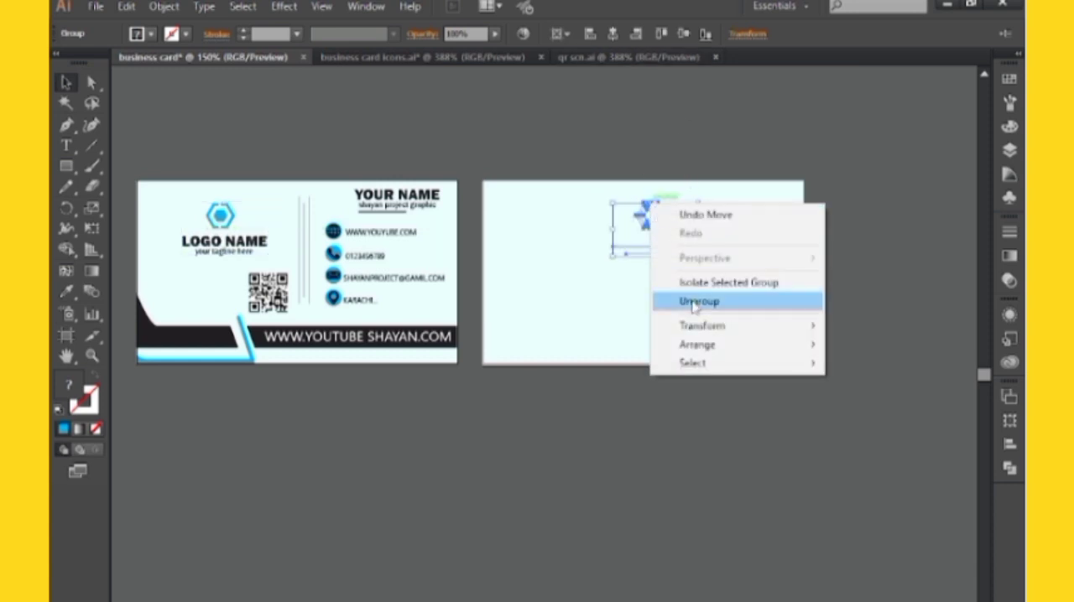
mouse_move(698, 344)
left_click(537, 341)
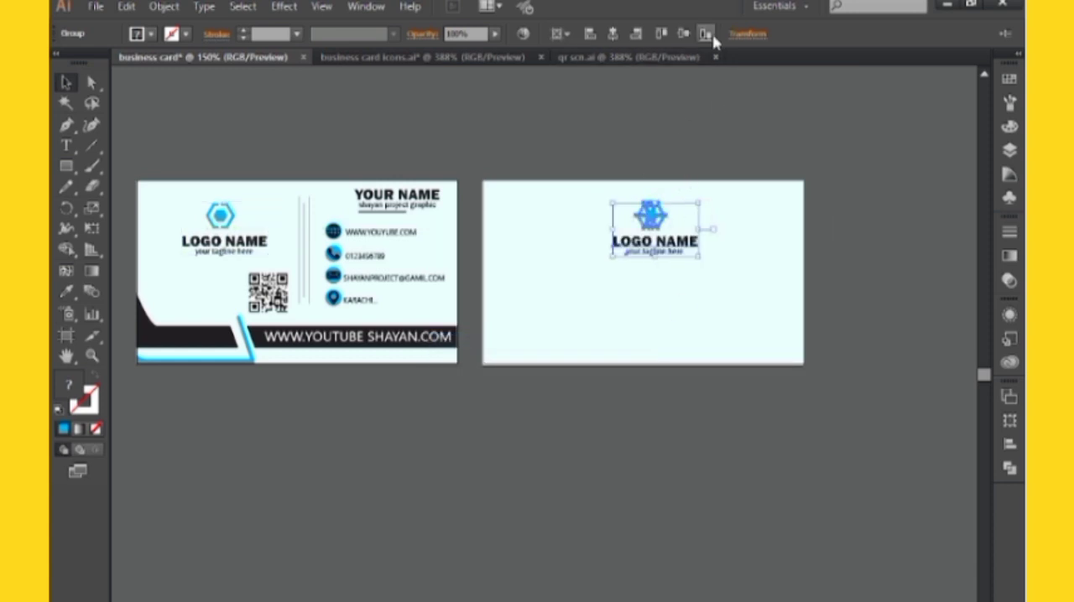
Centre the logo copy horizontally and vertically on the back card, and move it up into the card's upper half
left_click(615, 34)
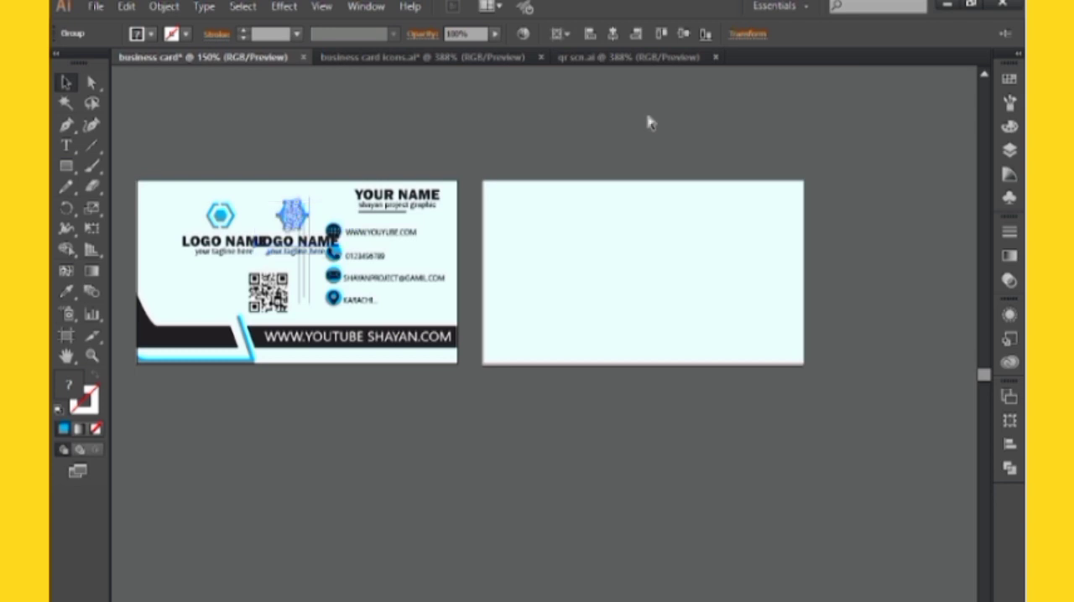
key("ctrl+z")
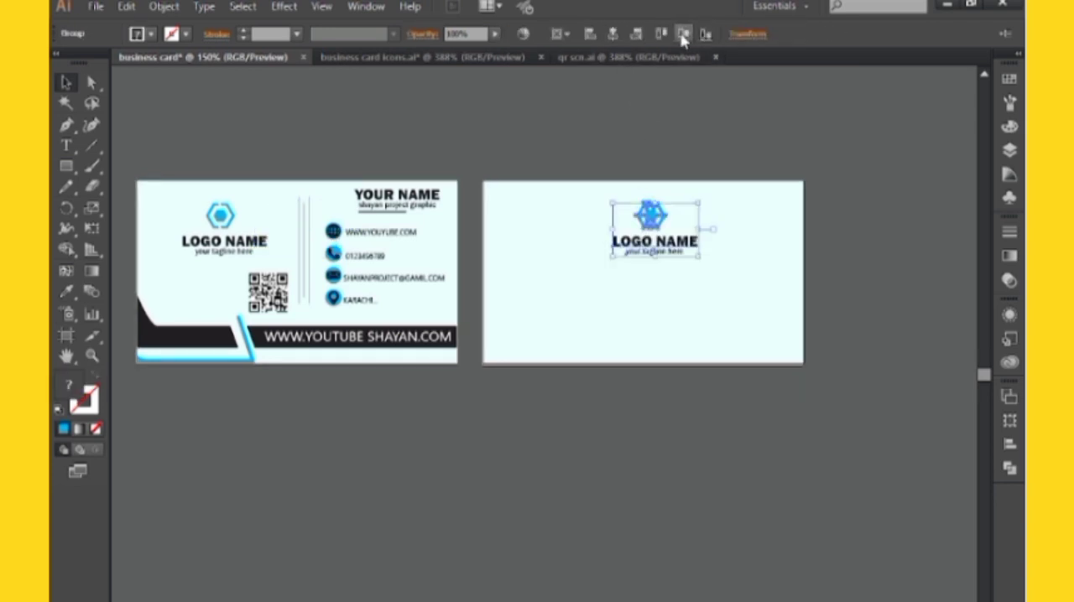
left_click(684, 34)
left_click(615, 34)
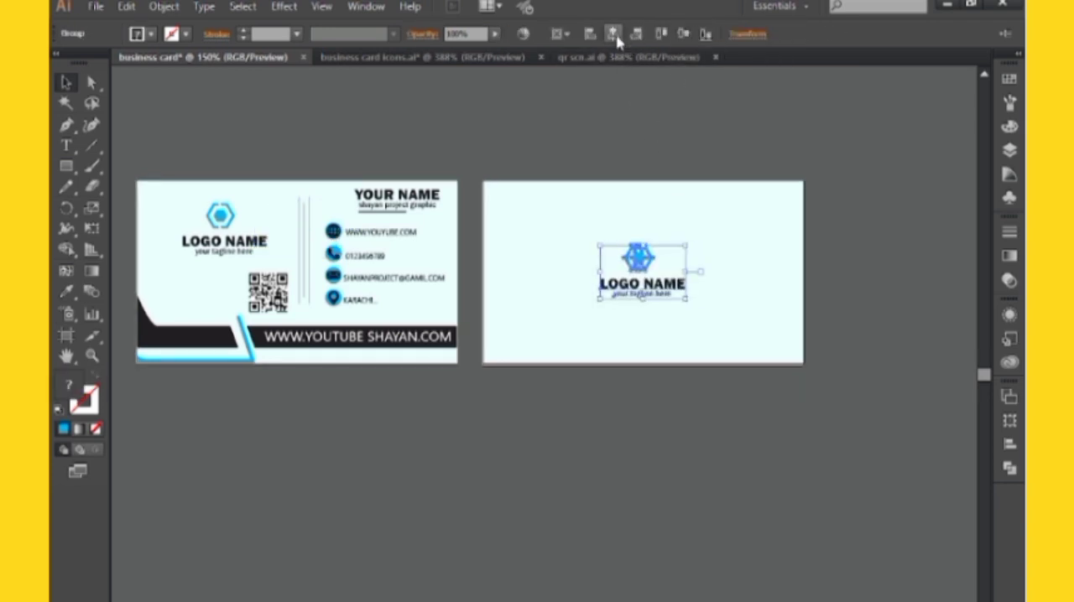
left_click_drag(637, 267, 628, 211)
left_click(618, 158)
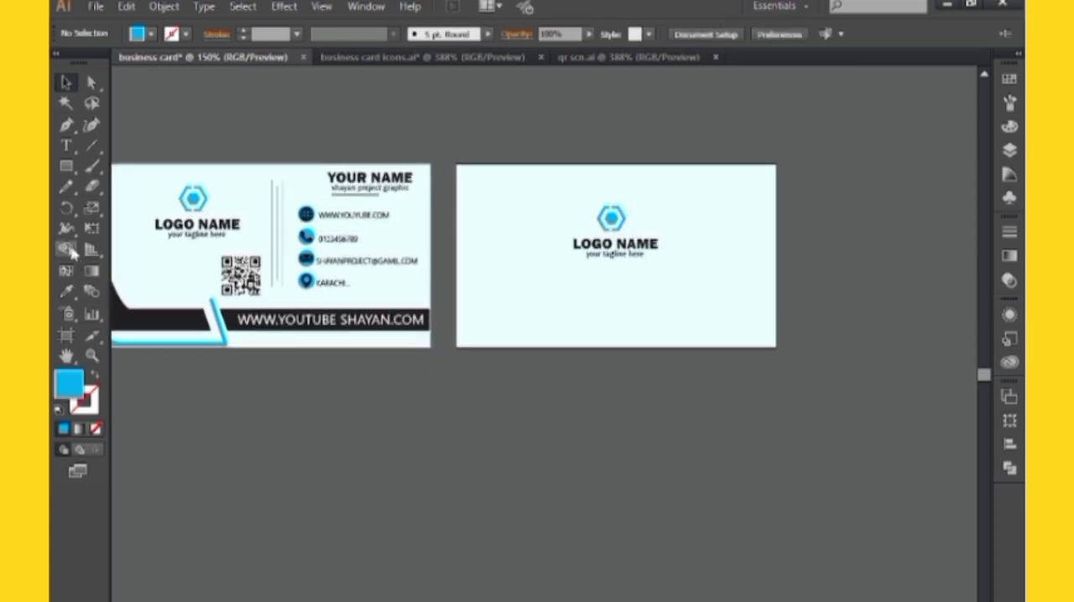
Draw a thin blue strip across the full width of the back card along its lower edge
left_click(66, 165)
left_click_drag(458, 329, 775, 348)
left_click_drag(563, 367, 631, 358)
left_click(70, 86)
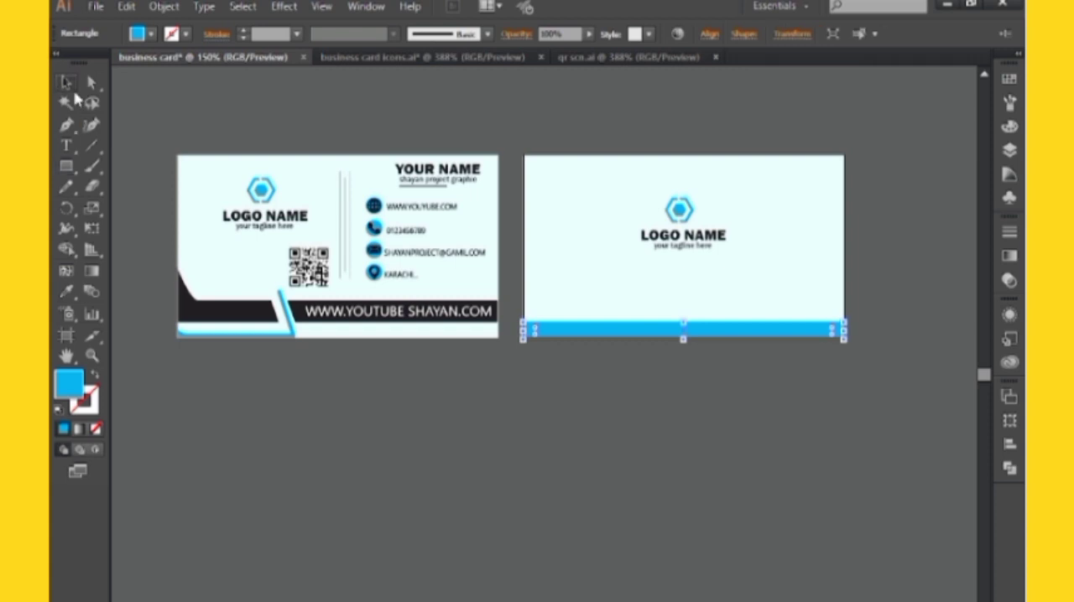
left_click(497, 150)
Draw a short rectangle at the back card's left edge above the blue strip and sample the front bar's black onto it
left_click_drag(532, 248, 386, 257)
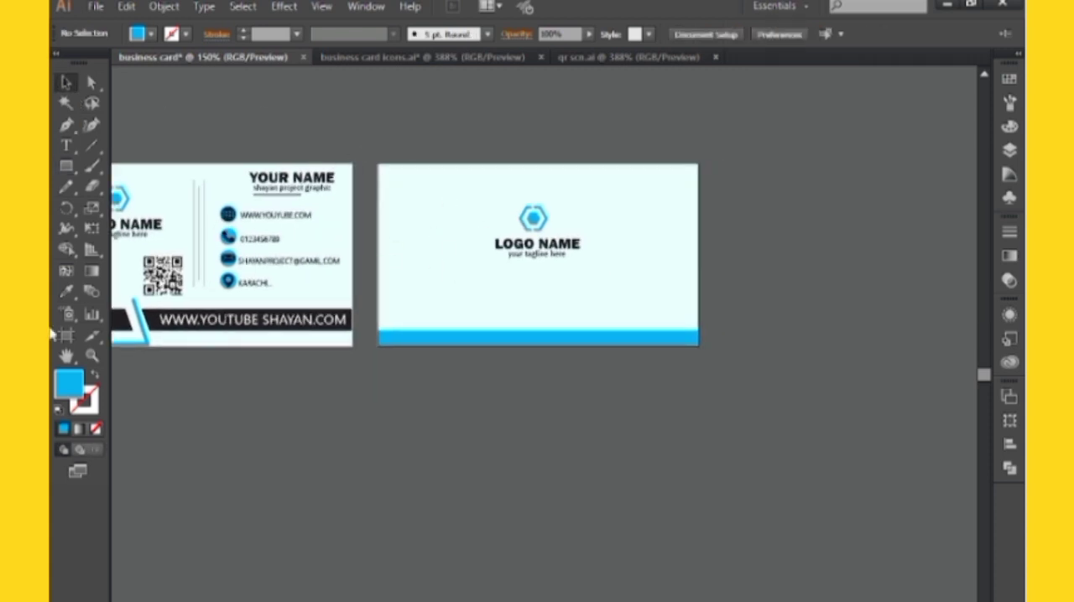
left_click(67, 168)
key("ctrl+plus")
left_click_drag(529, 330, 573, 356)
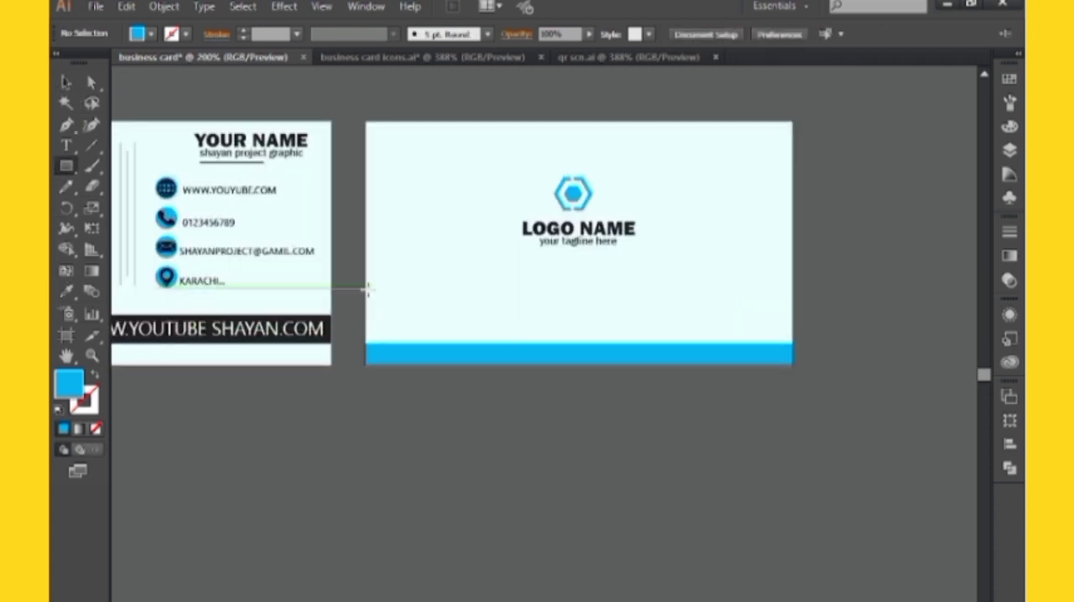
left_click_drag(364, 298, 455, 329)
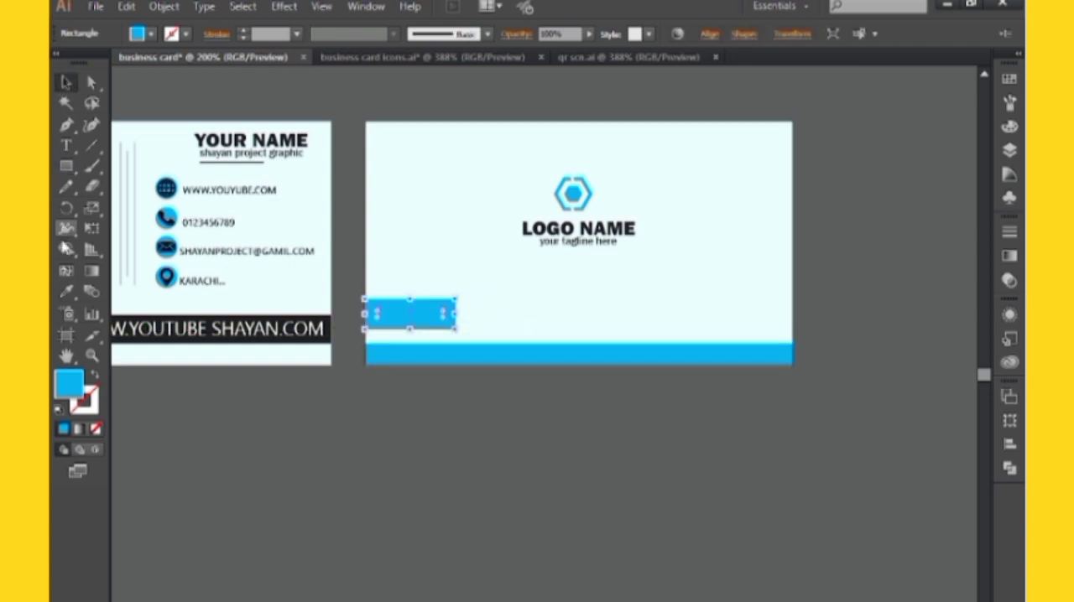
left_click(66, 291)
left_click(258, 317)
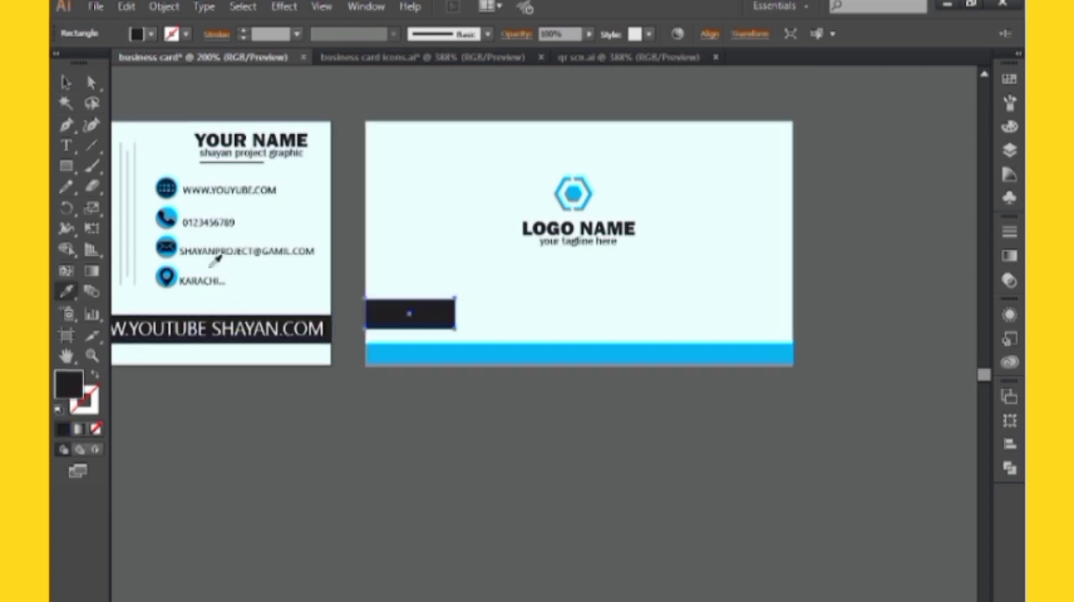
left_click(68, 91)
left_click_drag(205, 108, 146, 108)
left_click(318, 257)
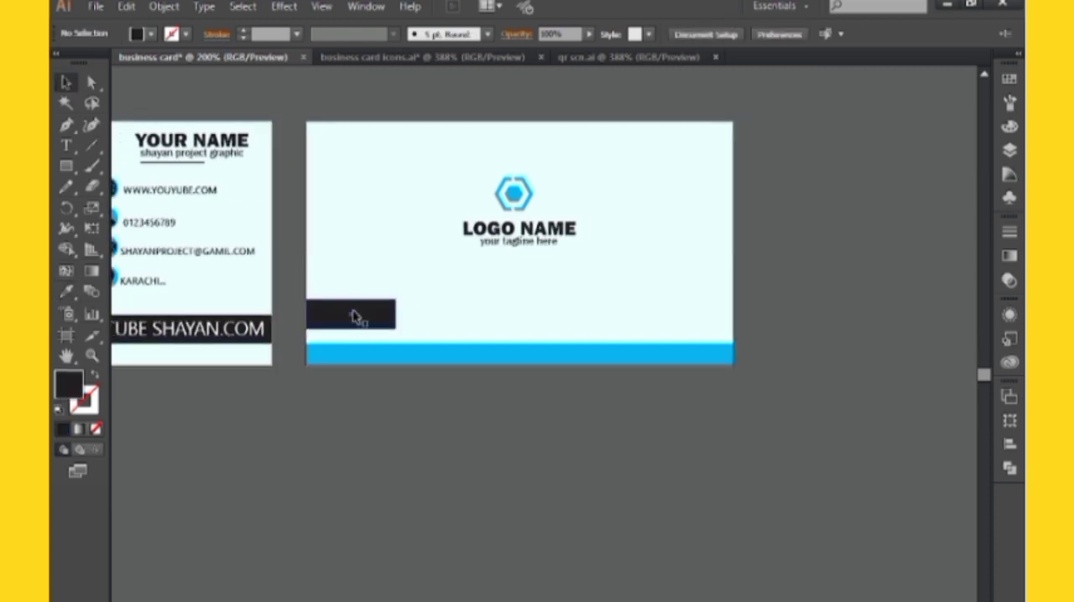
Slant the black rectangle's inner end by moving its lower corner further towards the card's centre
left_click(356, 316)
left_click(91, 82)
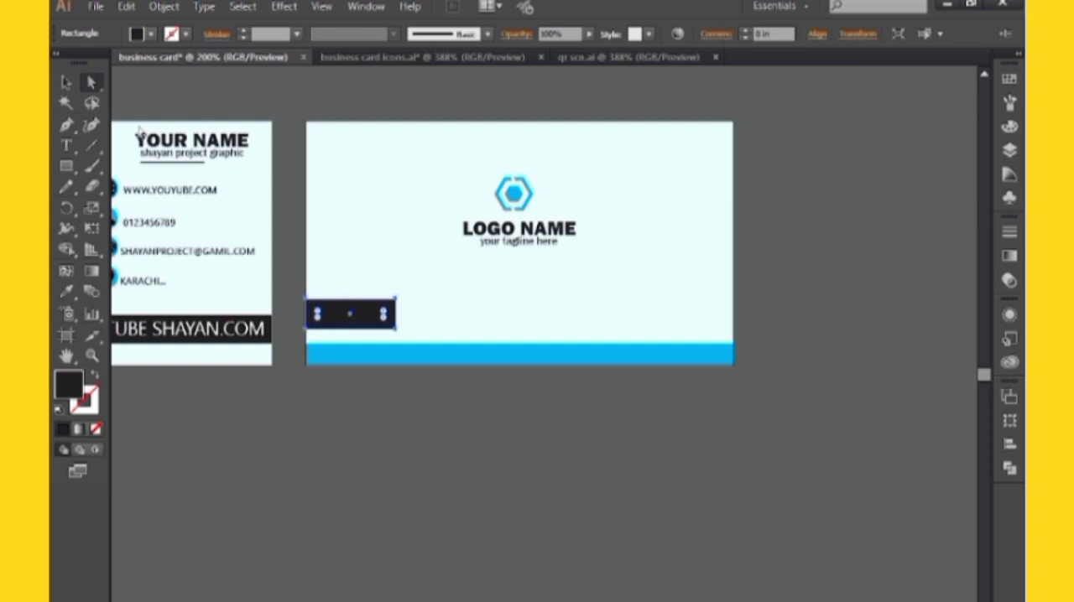
key("ctrl+plus")
left_click_drag(356, 302, 362, 303)
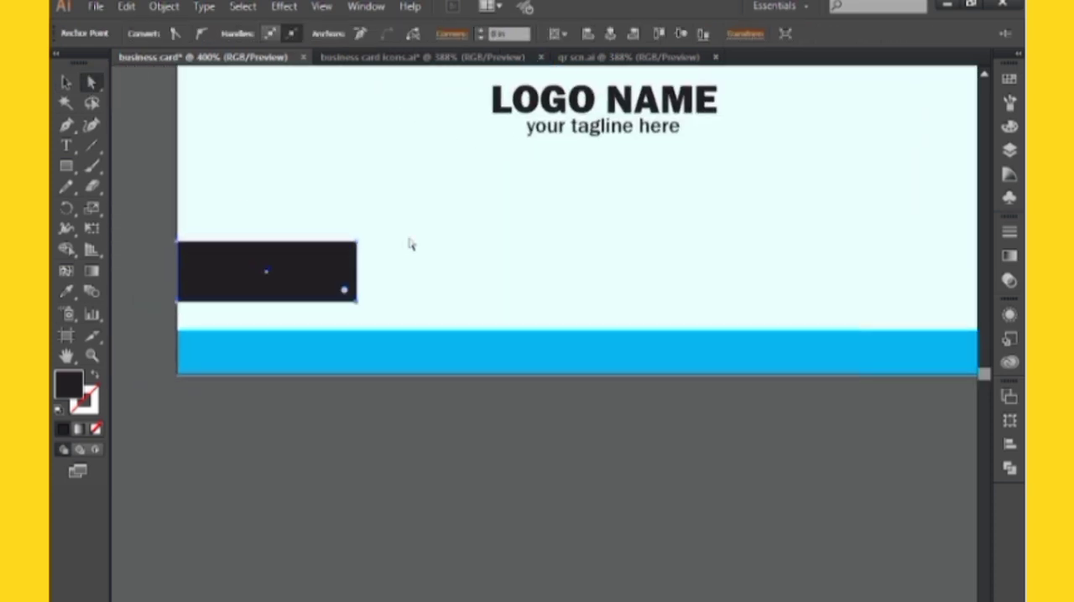
key("Right")
key("Right")
key("Right")
key("Right")
key("Right")
key("Right")
key("Right")
key("Right")
key("Right")
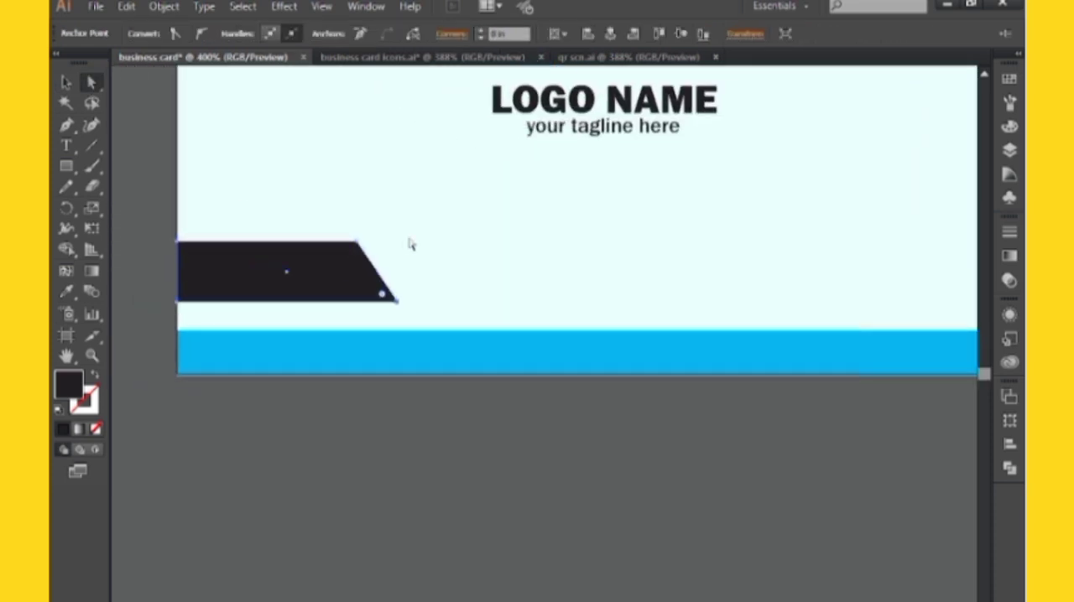
Round the upper inner corner of the slanted black shape
left_click(357, 243)
left_click_drag(353, 268, 343, 309)
left_click(343, 400)
key("ctrl+minus")
key("ctrl+minus")
key("ctrl+minus")
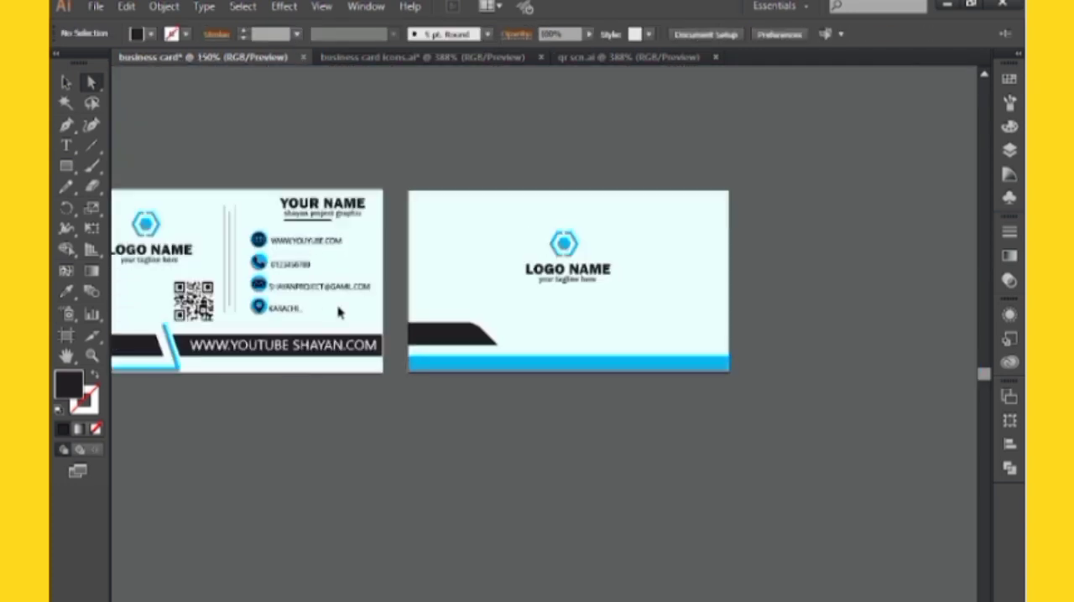
Reflect a copy of the black shape horizontally and move it to the back card's opposite edge at the same height
left_click_drag(463, 310, 475, 310)
left_click(65, 82)
left_click(424, 333)
right_click(423, 335)
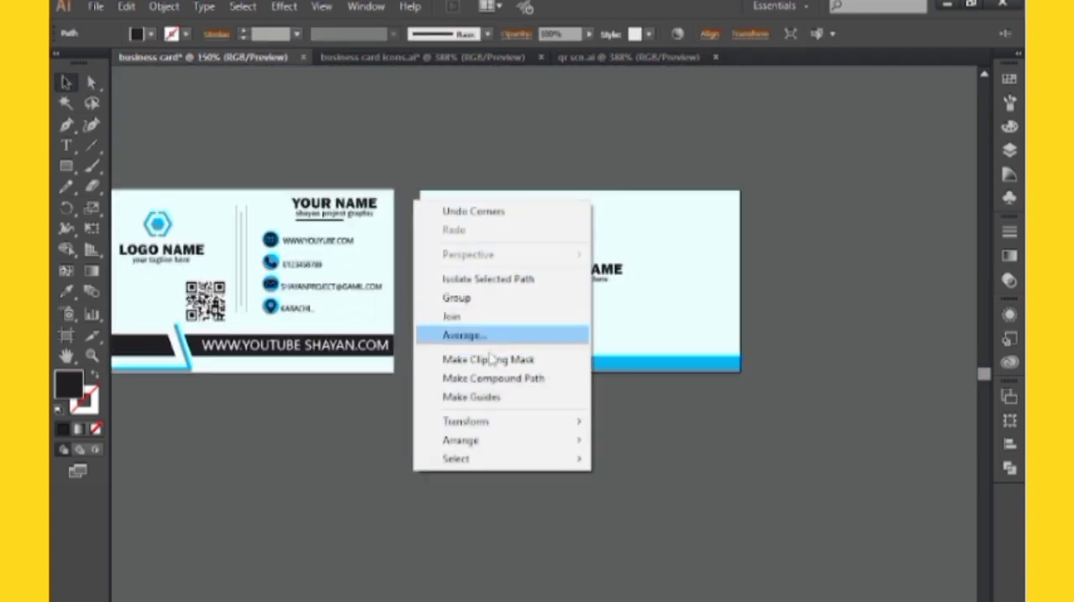
mouse_move(492, 423)
left_click(636, 485)
left_click(627, 447)
left_click(661, 488)
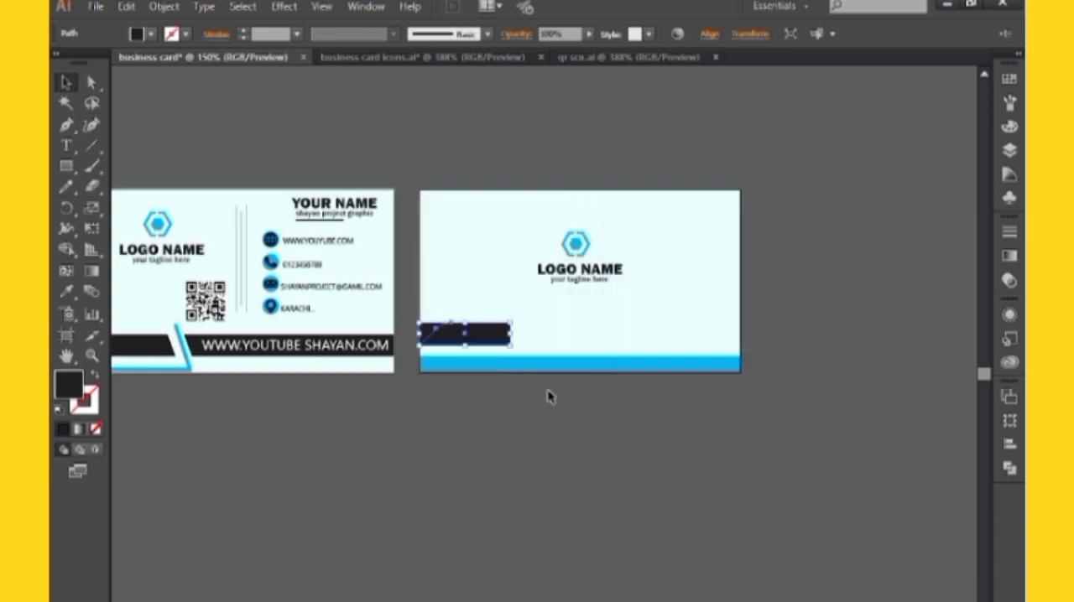
left_click_drag(495, 339, 719, 343)
left_click(807, 329)
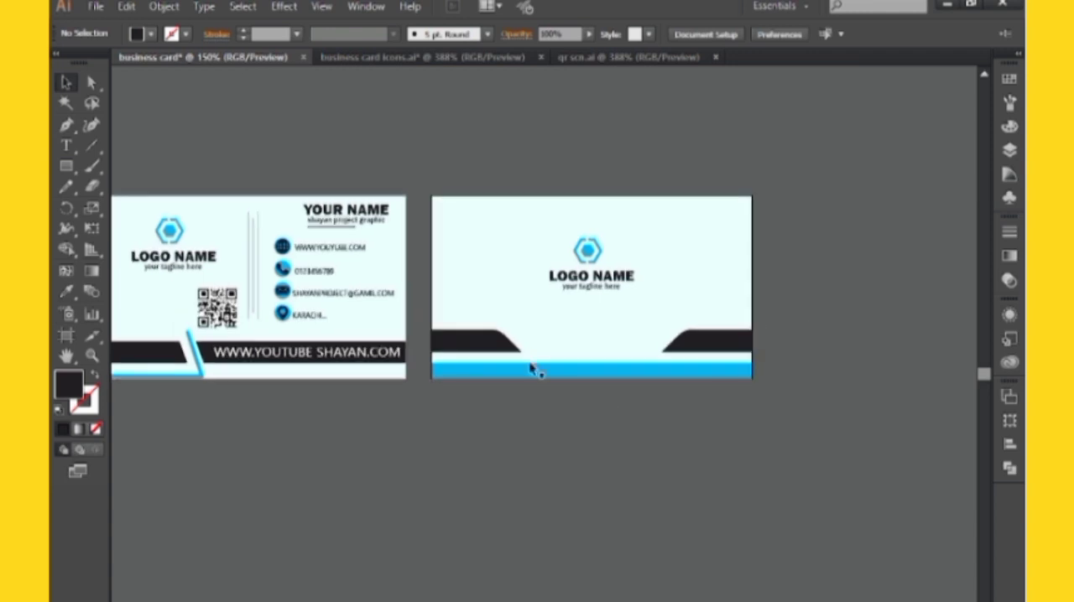
left_click(66, 145)
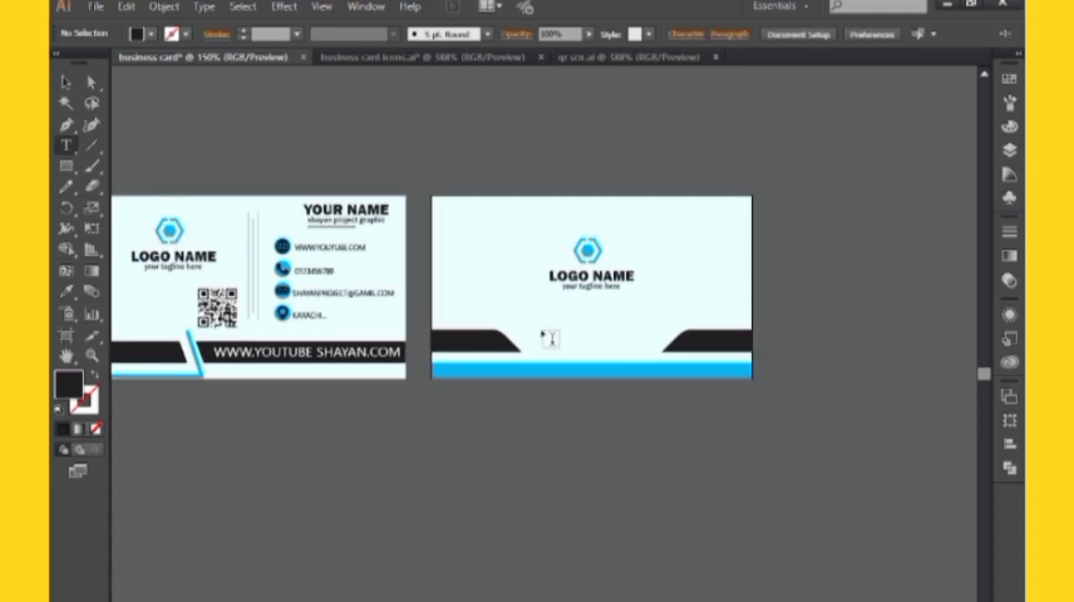
left_click(541, 328)
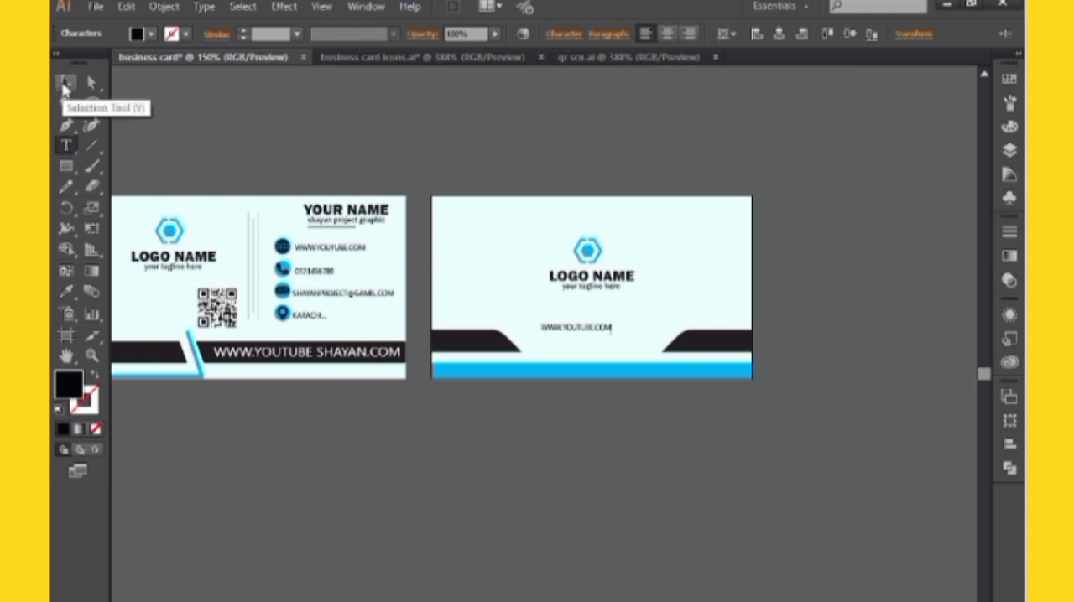
left_click(64, 85)
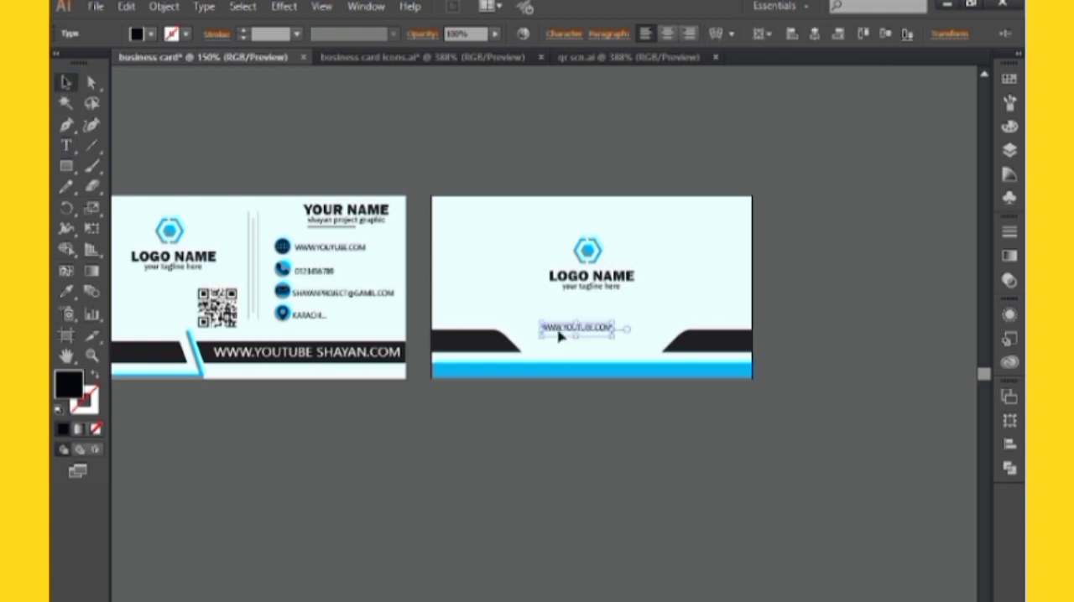
Open the character settings for the back card's website text and widen its letter spacing
left_click(562, 38)
left_click(569, 88)
left_click(653, 309)
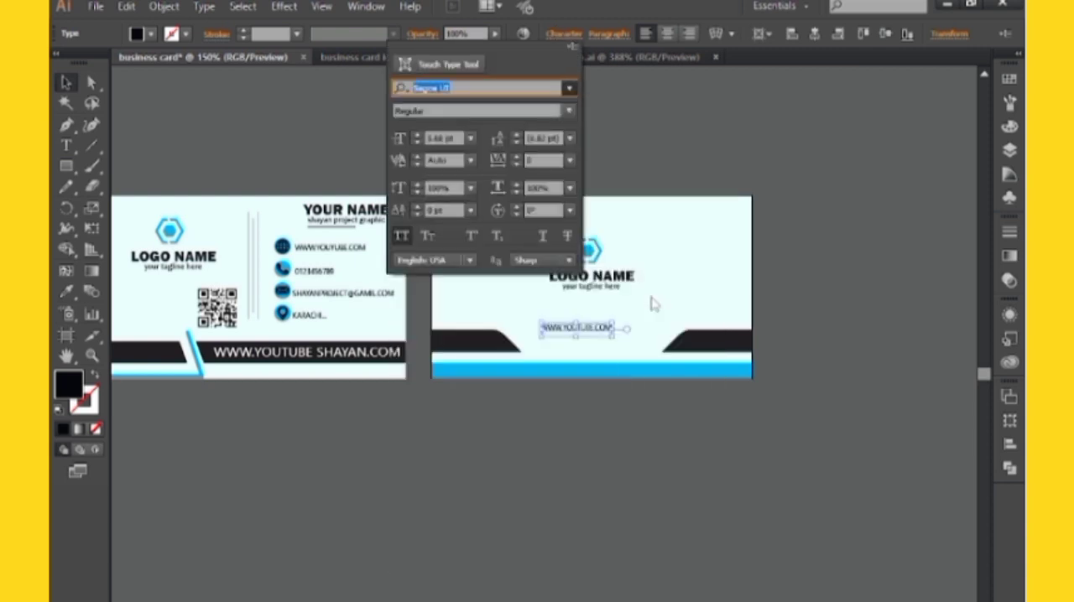
left_click(655, 304)
key("alt+Right")
key("alt+Right")
key("alt+Right")
key("alt+Right")
key("alt+Right")
key("alt+Right")
key("alt+Right")
key("alt+Right")
key("alt+Right")
key("alt+Right")
key("alt+Right")
key("alt+Right")
key("alt+Right")
key("alt+Right")
key("alt+Right")
key("alt+Right")
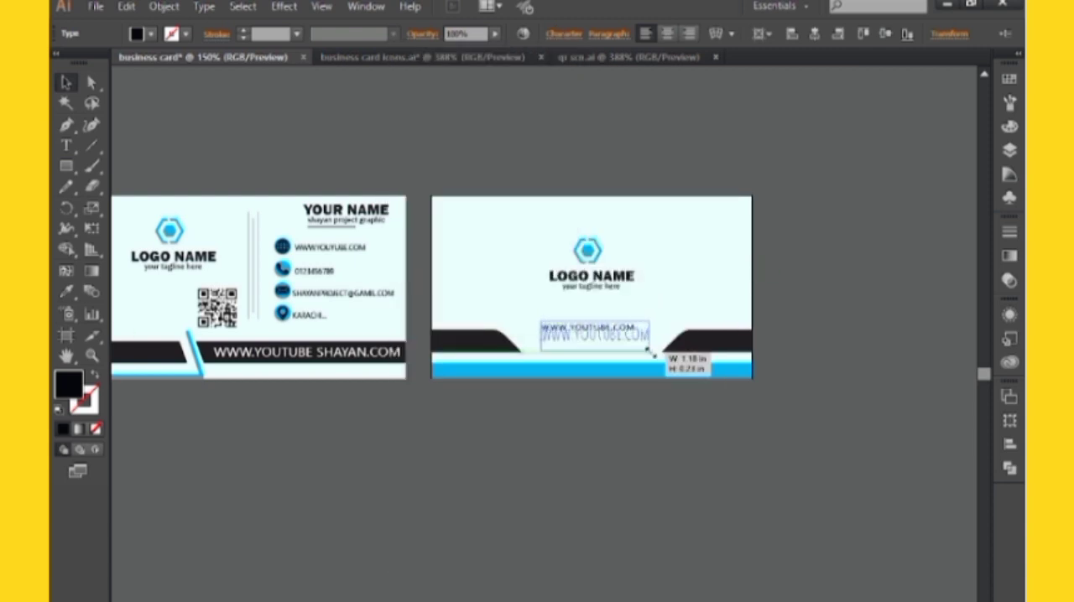
Enlarge the back card's website text and position it centrally between the two black shapes
left_click_drag(640, 334, 642, 349)
left_click(596, 406)
key("space")
left_click_drag(594, 408, 622, 407)
left_click(647, 336)
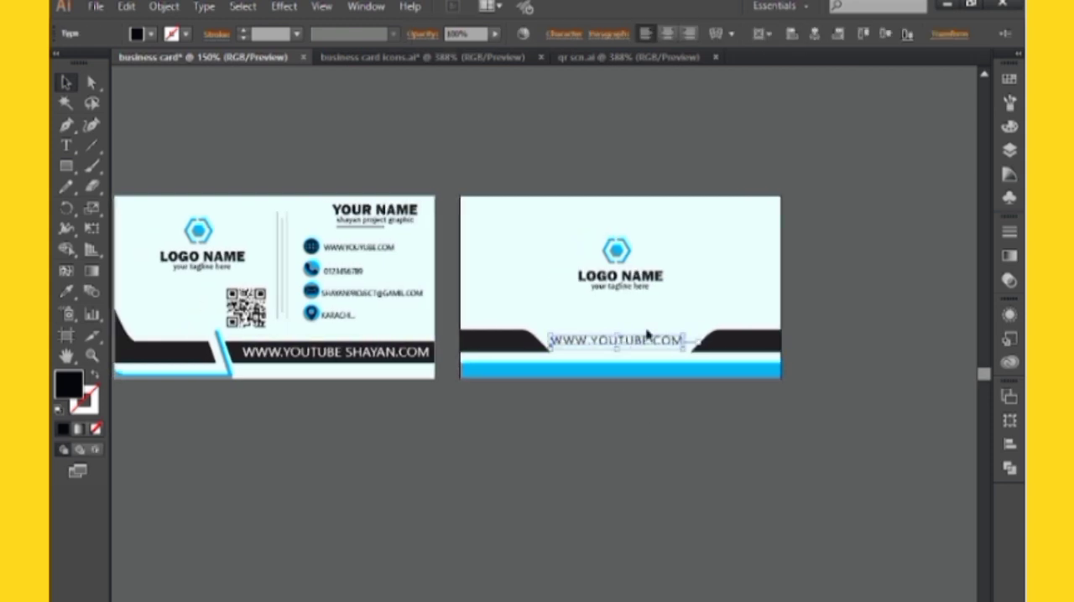
left_click(829, 202)
key("space")
left_click_drag(827, 254, 873, 260)
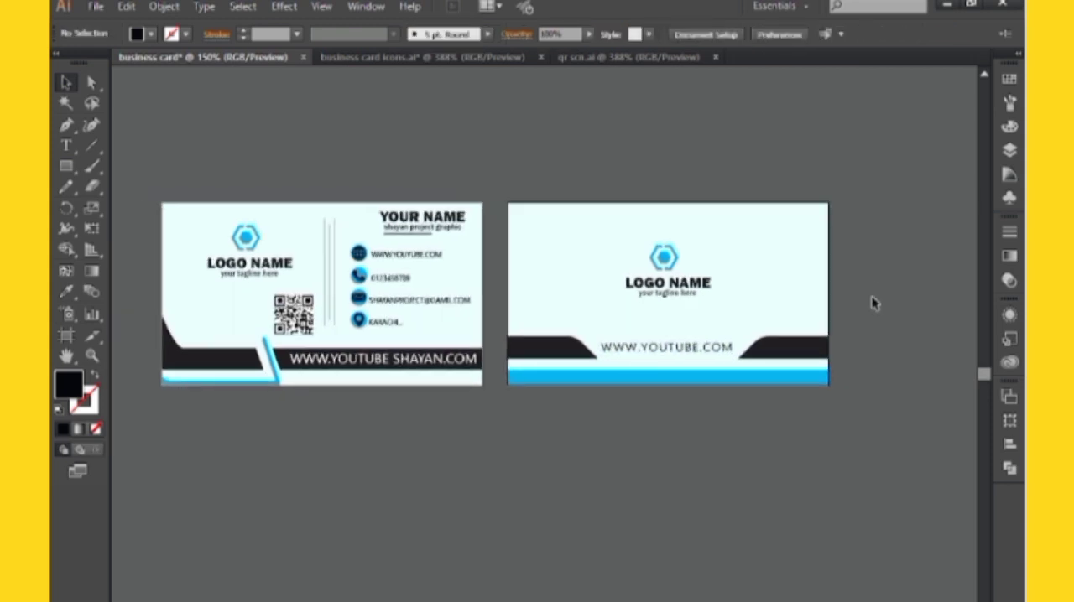
key("space")
left_click_drag(873, 304, 888, 306)
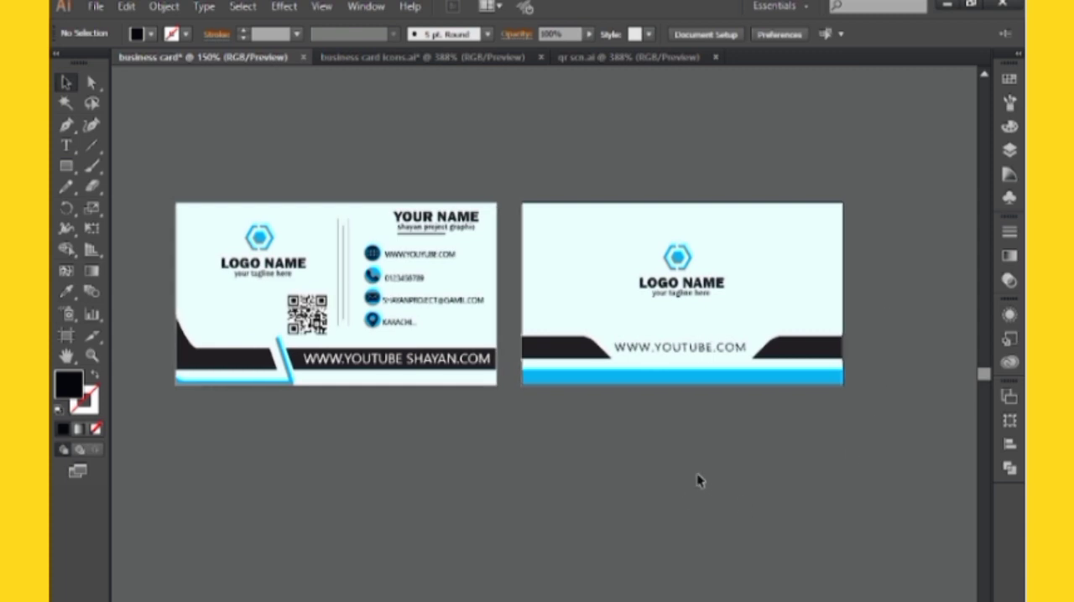
key("space")
left_click_drag(616, 430, 628, 430)
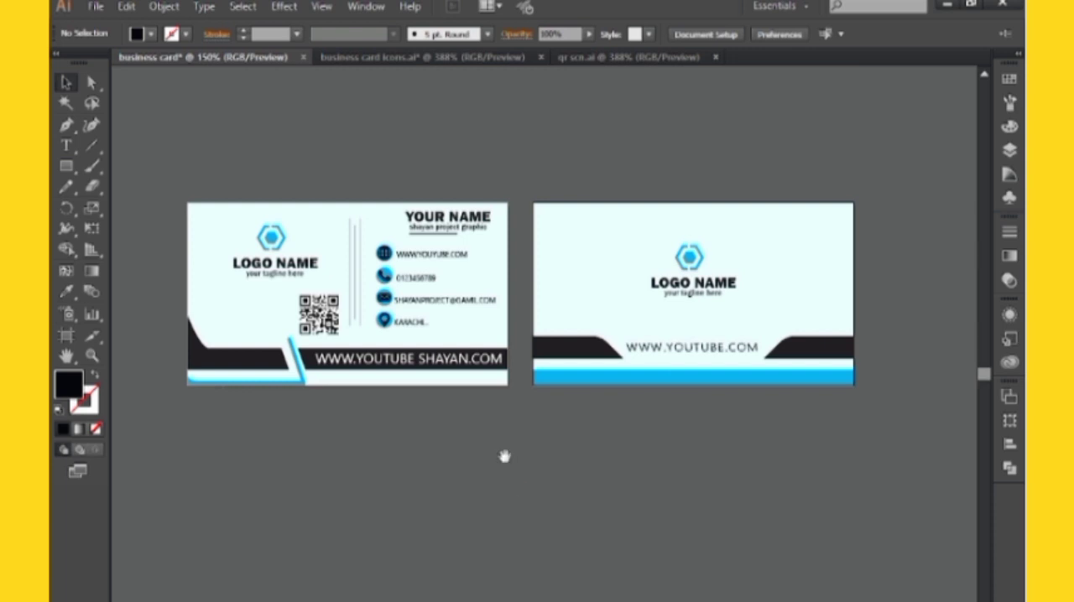
left_click_drag(504, 456, 514, 458)
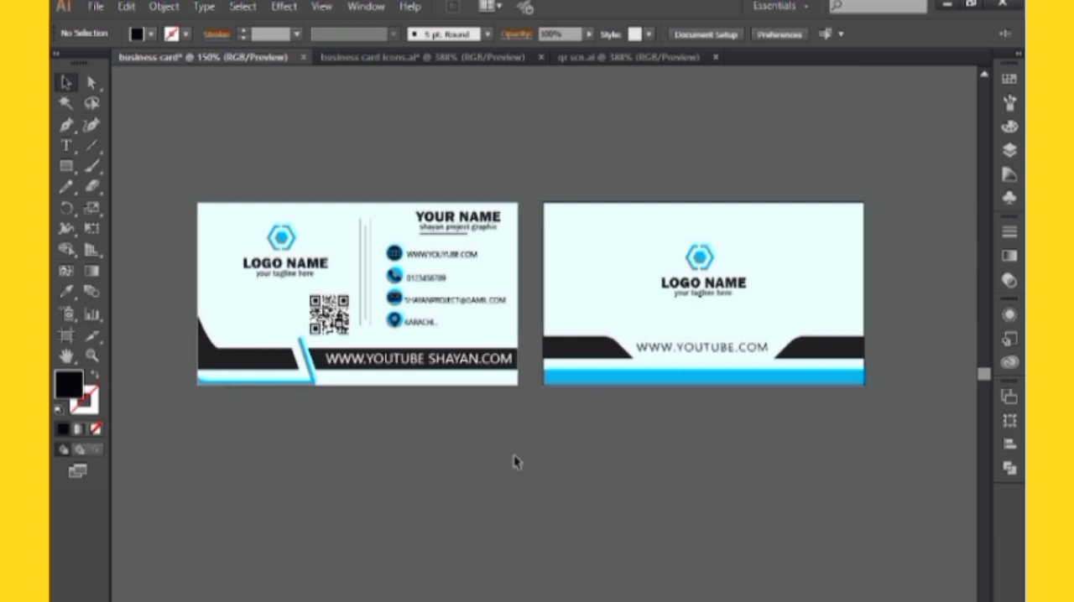